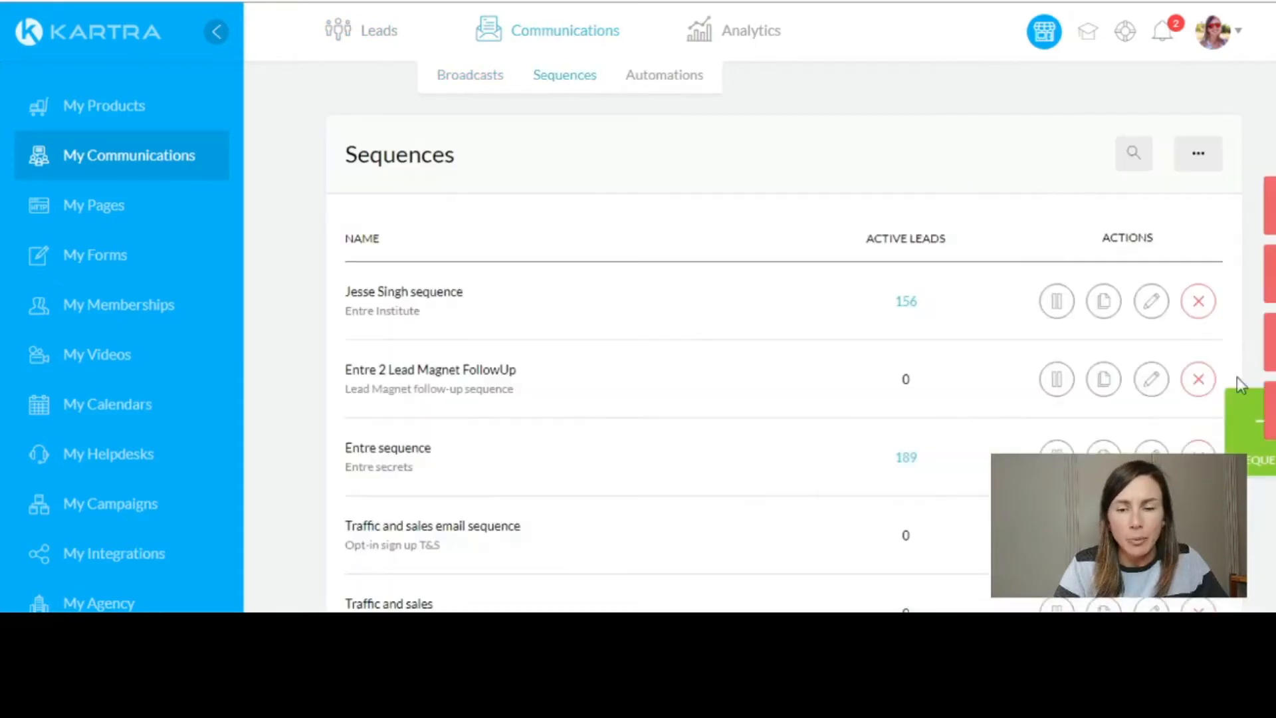
# - Start a new sequence named 'Test sequence' with the public description 'New sequence'
pyautogui.click(1266, 464)
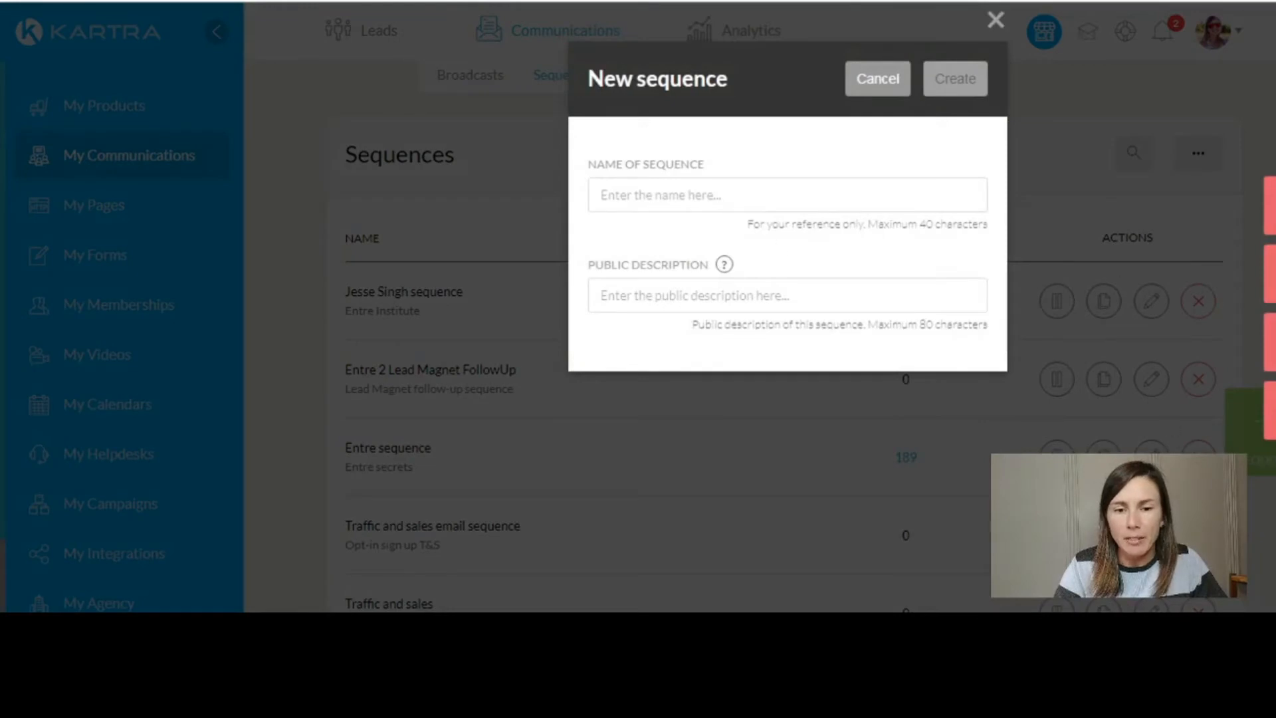
pyautogui.click(710, 198)
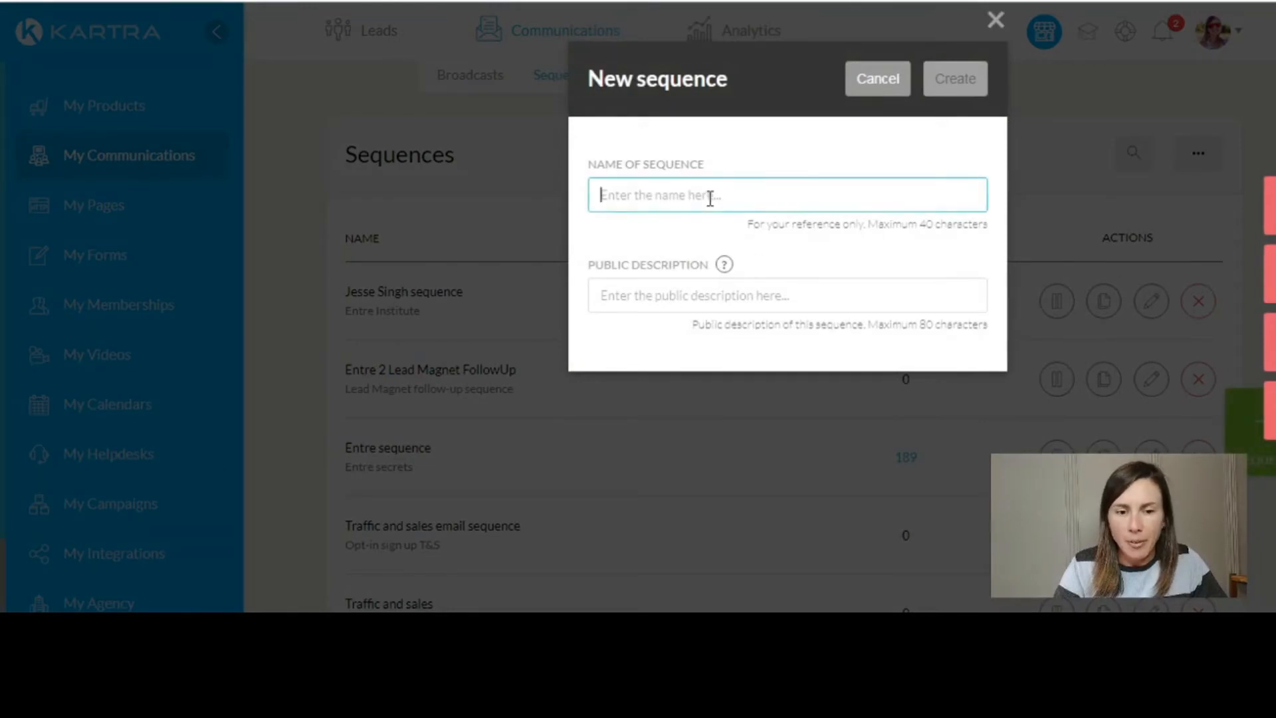
pyautogui.write('Test')
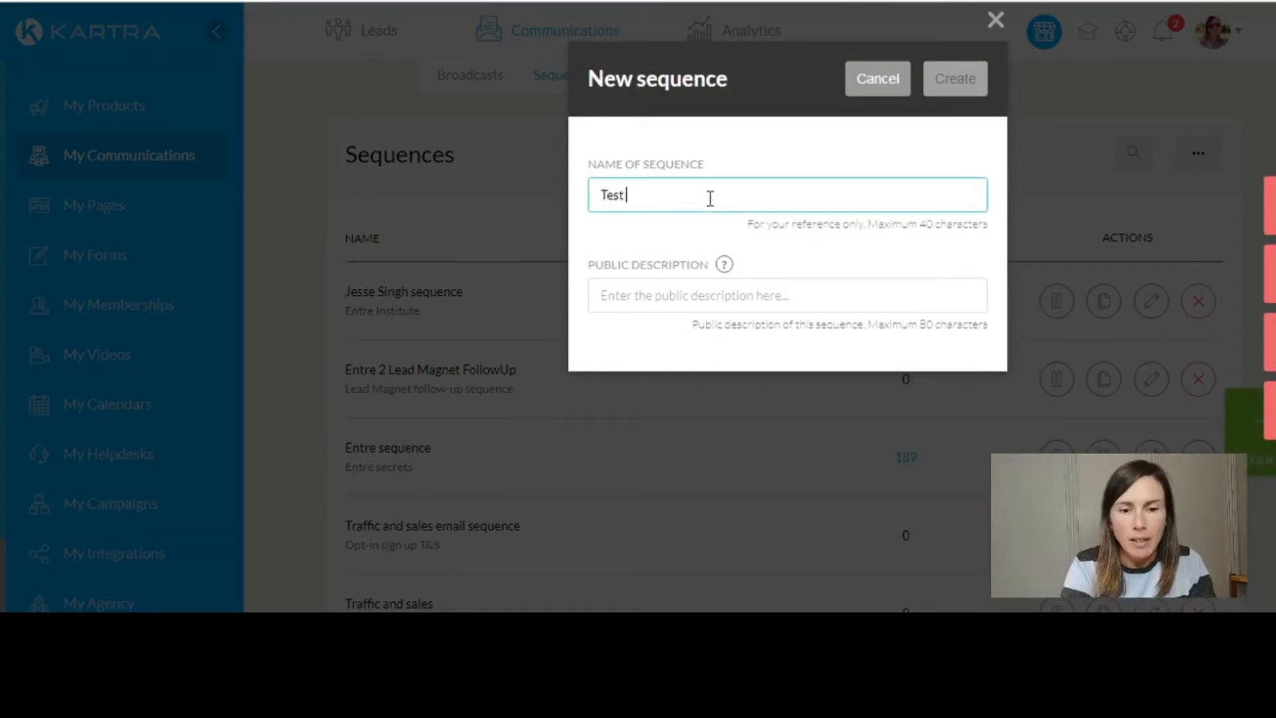
pyautogui.write(' sequence')
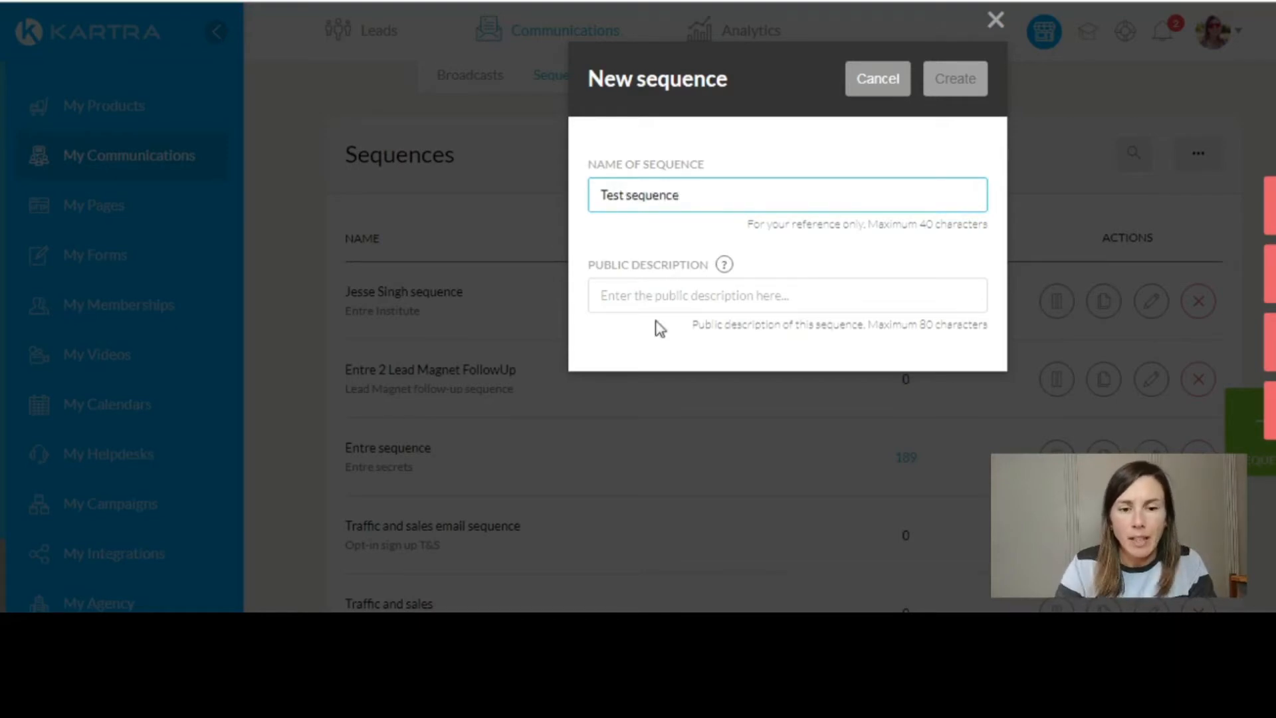
pyautogui.click(678, 298)
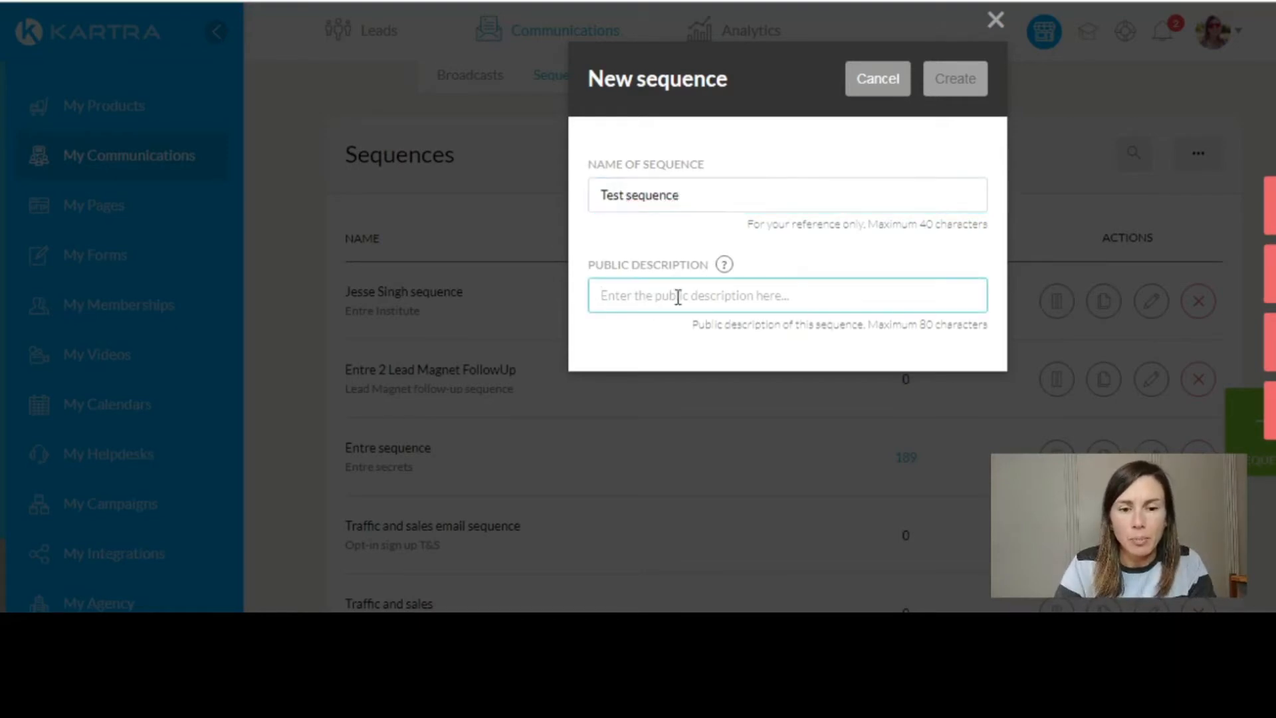
pyautogui.click(742, 193)
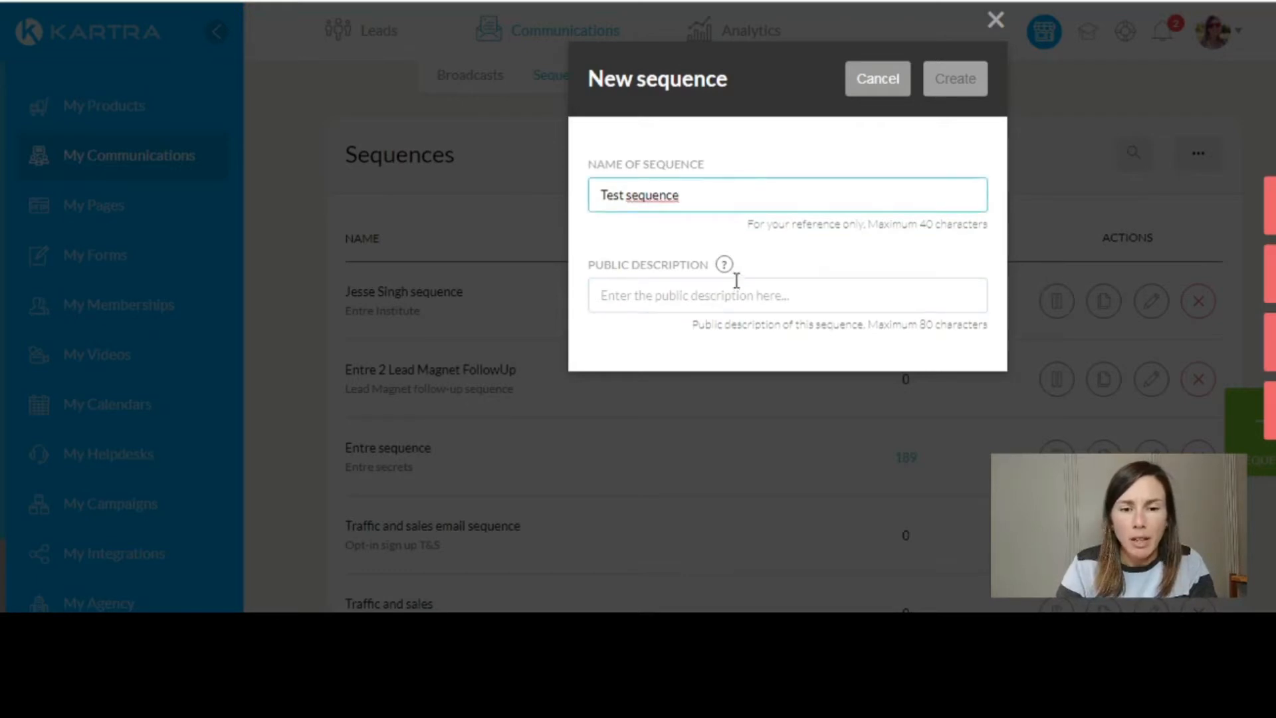
pyautogui.click(691, 300)
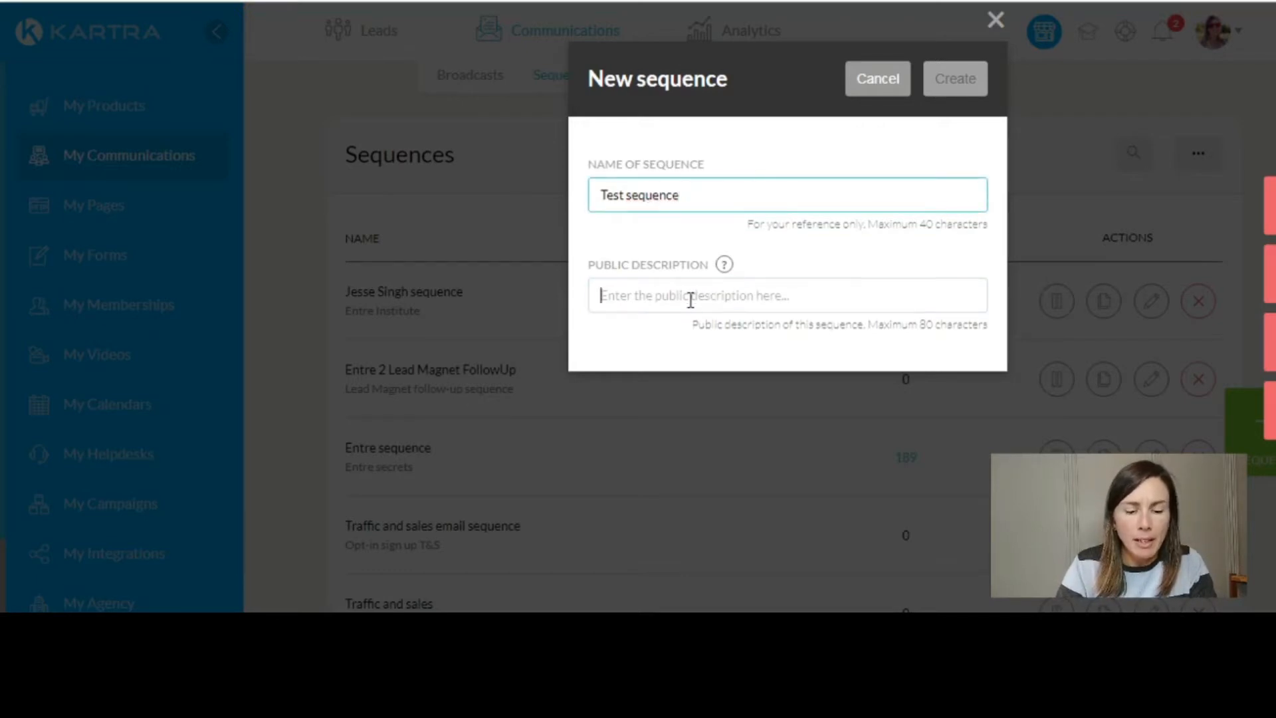
pyautogui.write('New sequence')
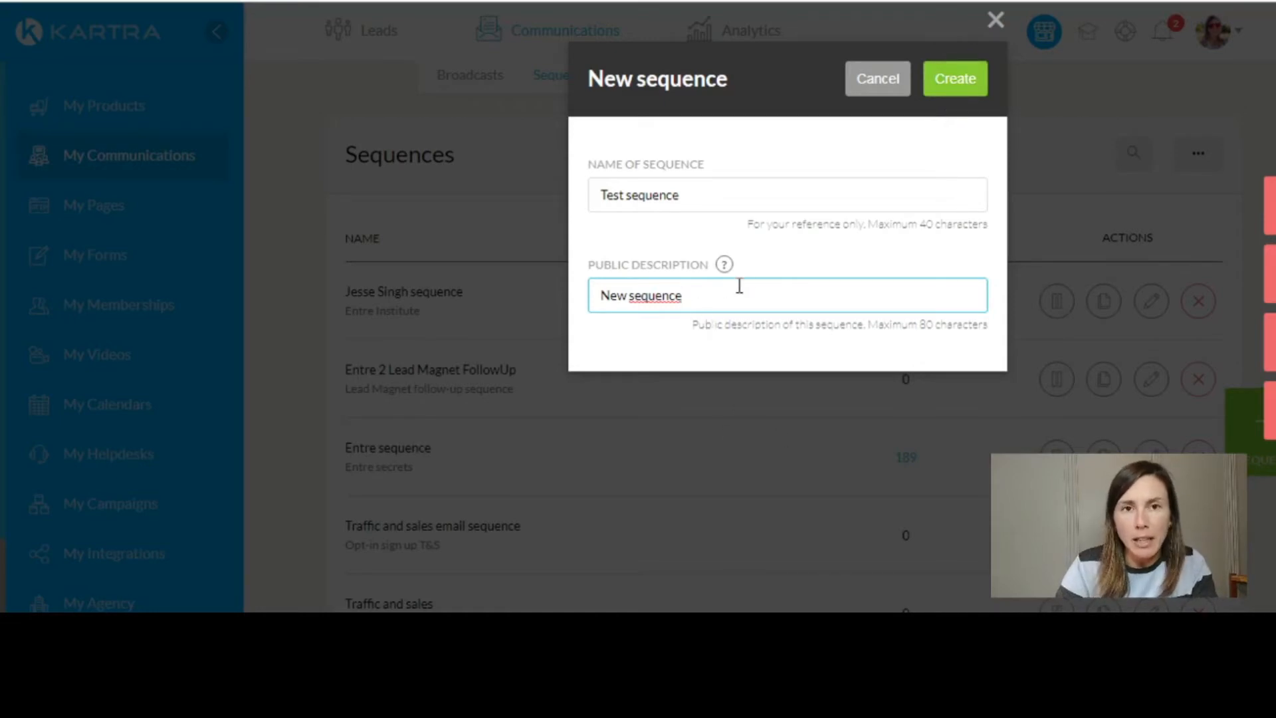
# - Create the sequence and save a starting rule for subscribers to '30 days to sales subscribers'
pyautogui.click(954, 83)
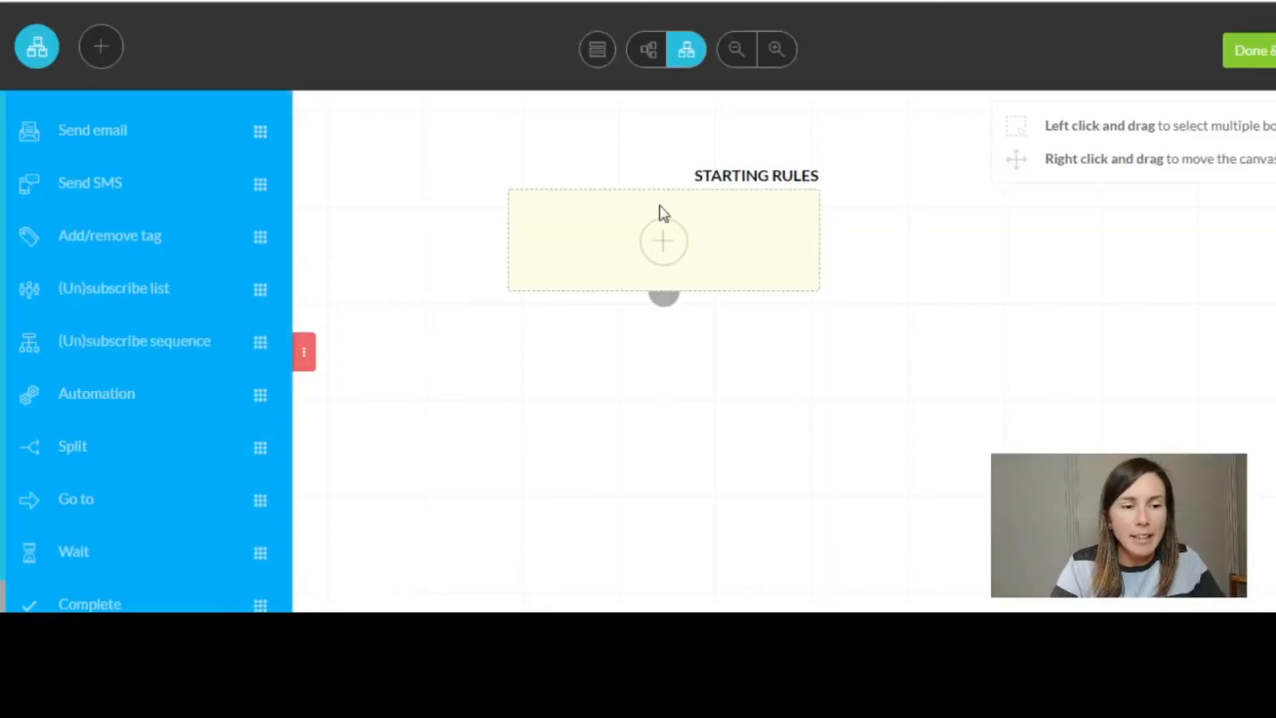
pyautogui.click(670, 246)
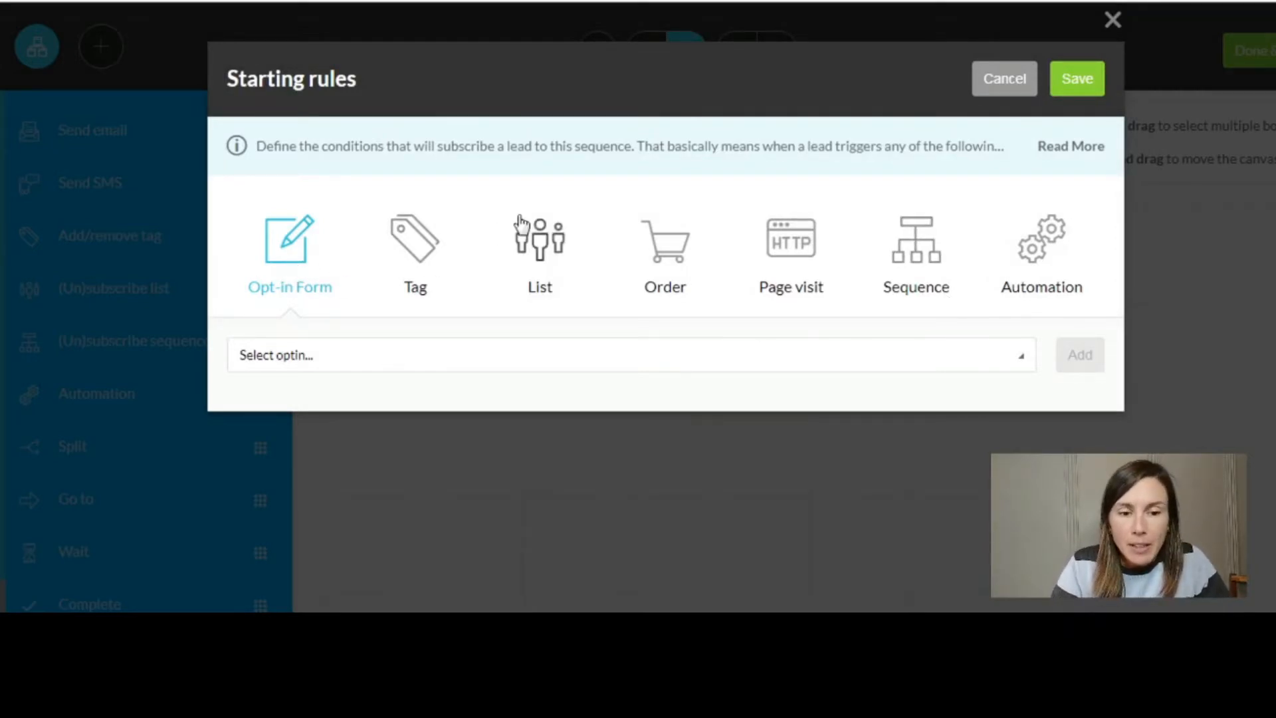
pyautogui.click(541, 249)
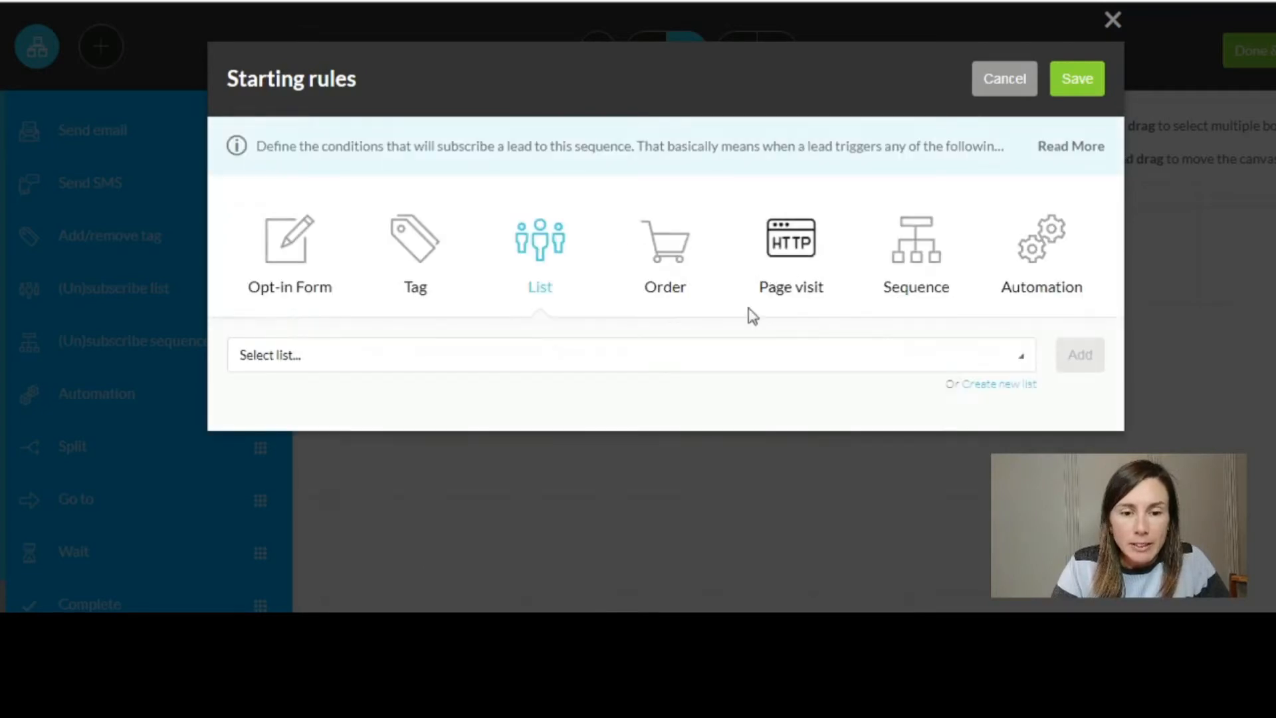
pyautogui.click(559, 366)
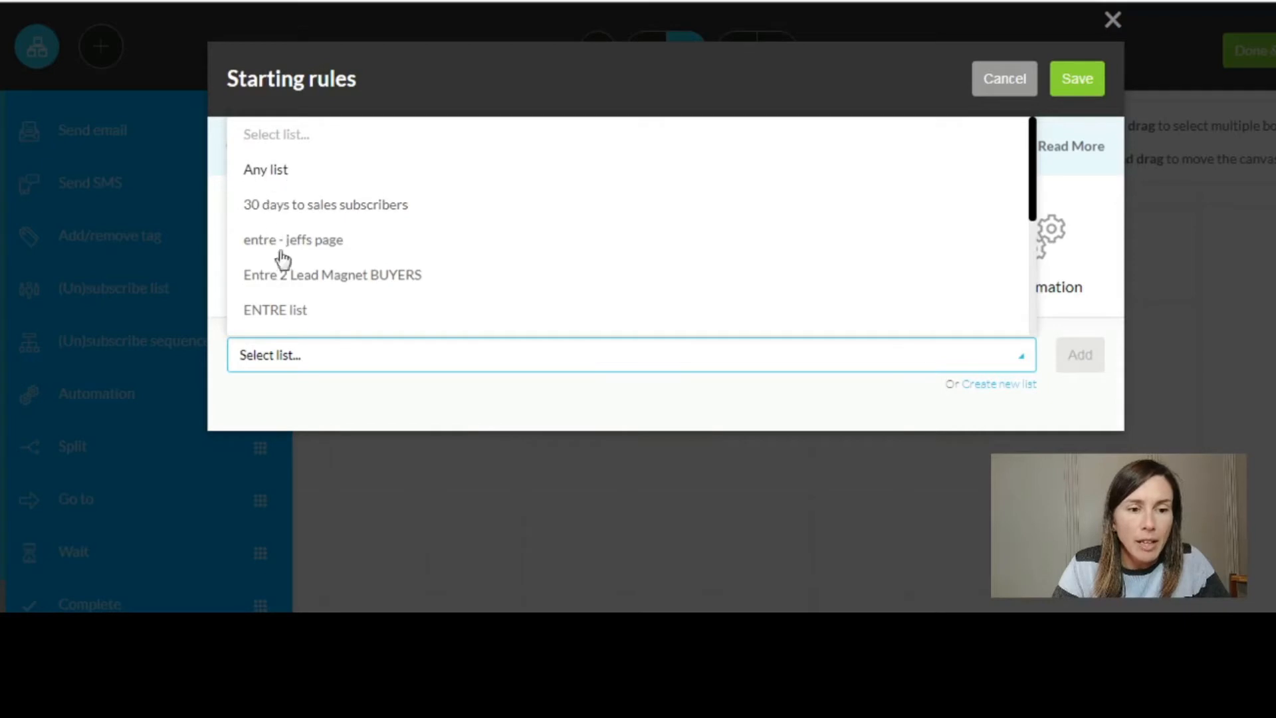
pyautogui.click(296, 206)
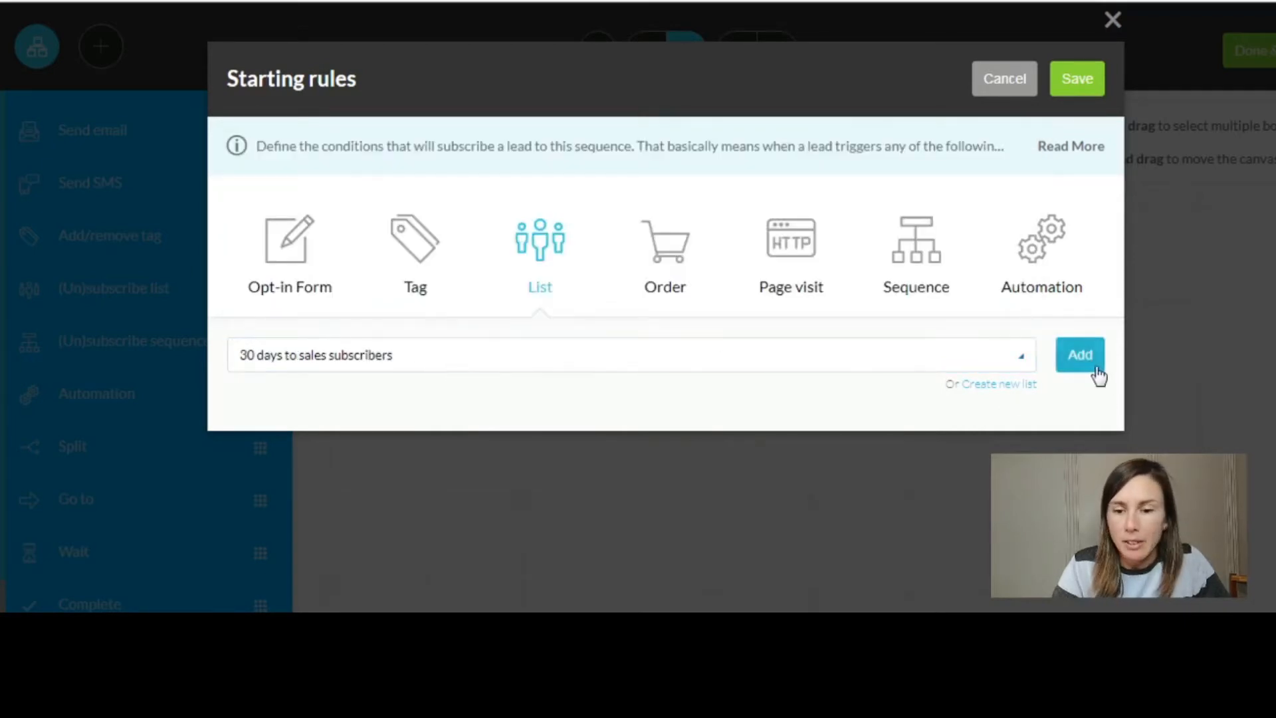
pyautogui.click(565, 354)
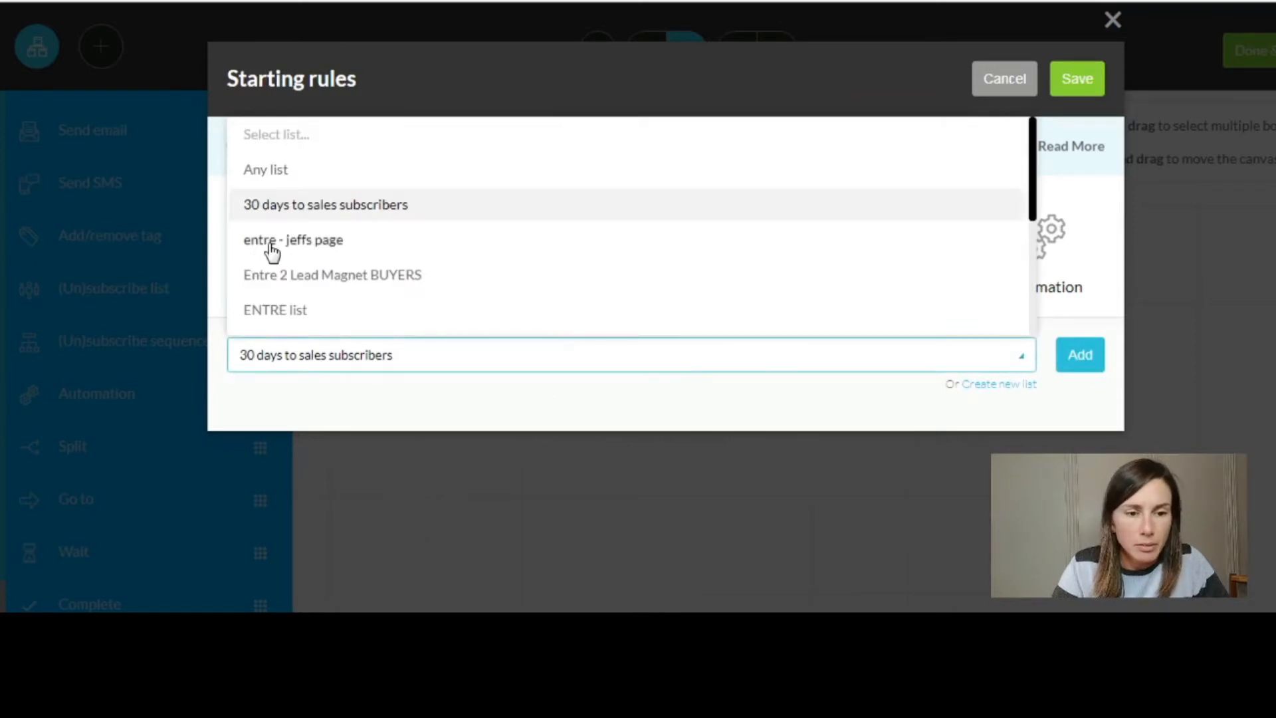
pyautogui.click(1080, 358)
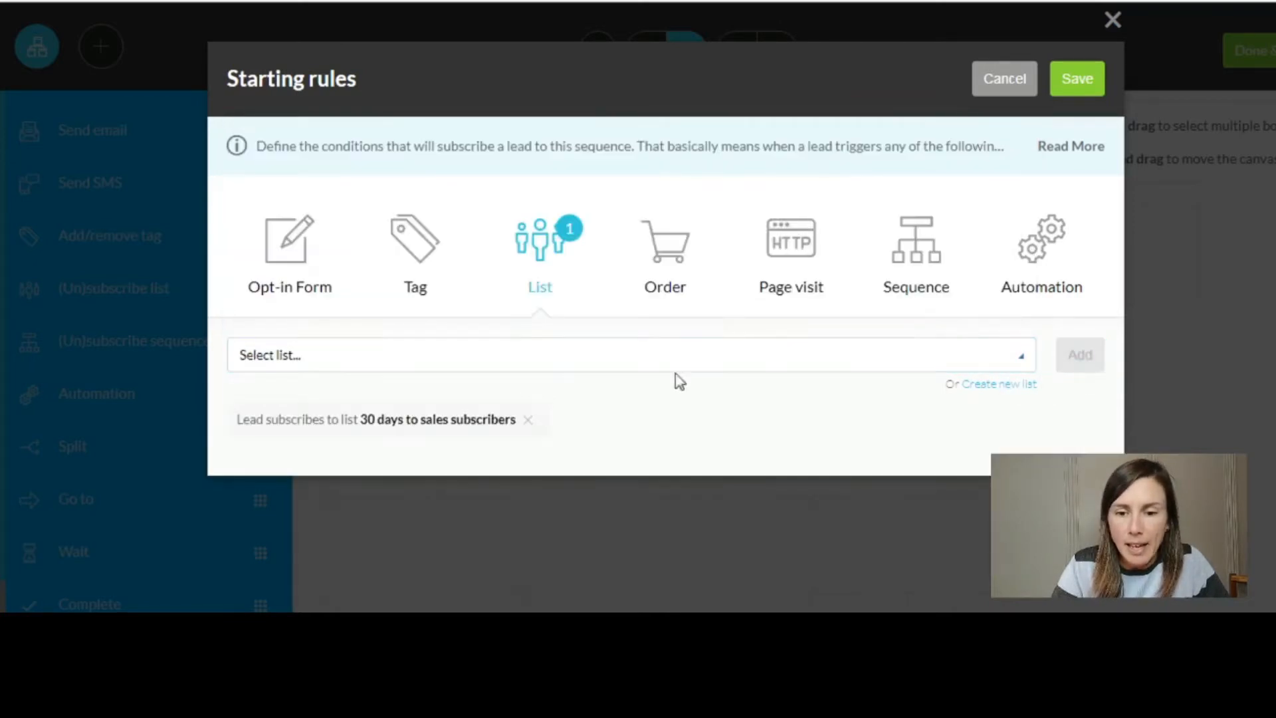
pyautogui.click(1075, 92)
# - Add and save a second starting rule for leads filling the 'Entre 2 Lead Magnet' opt-in form
pyautogui.moveTo(626, 243)
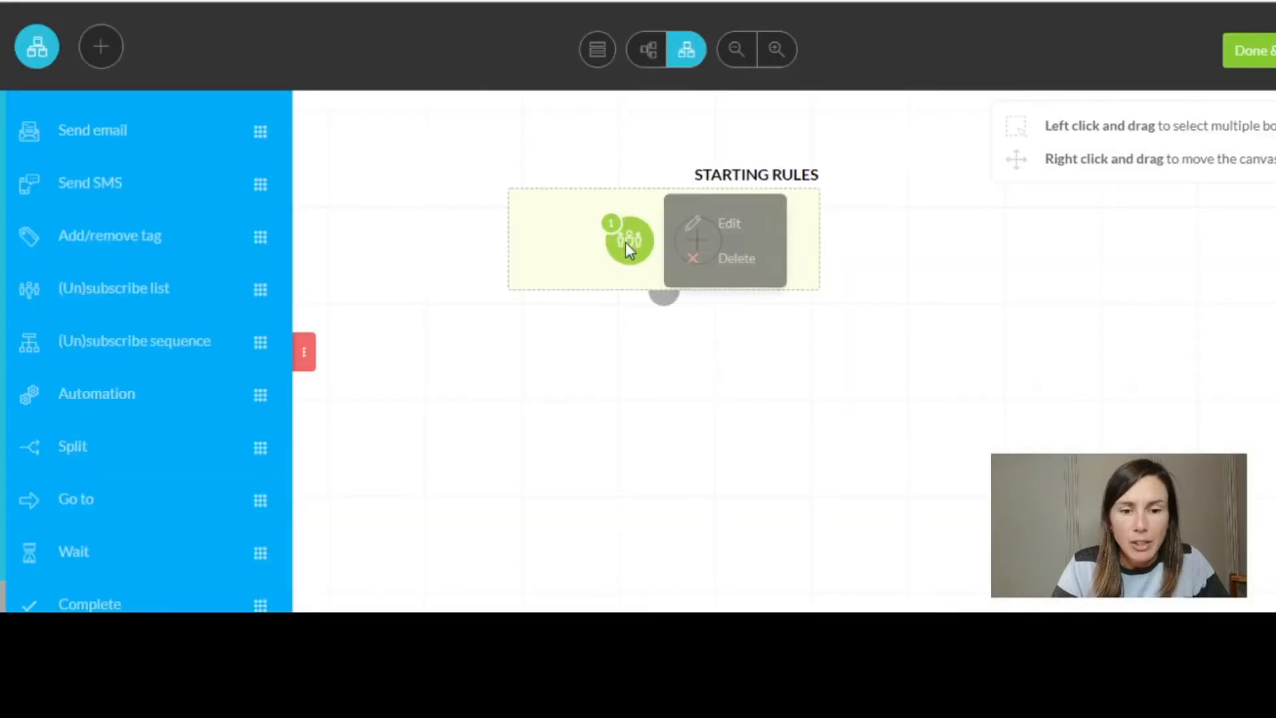
pyautogui.click(734, 226)
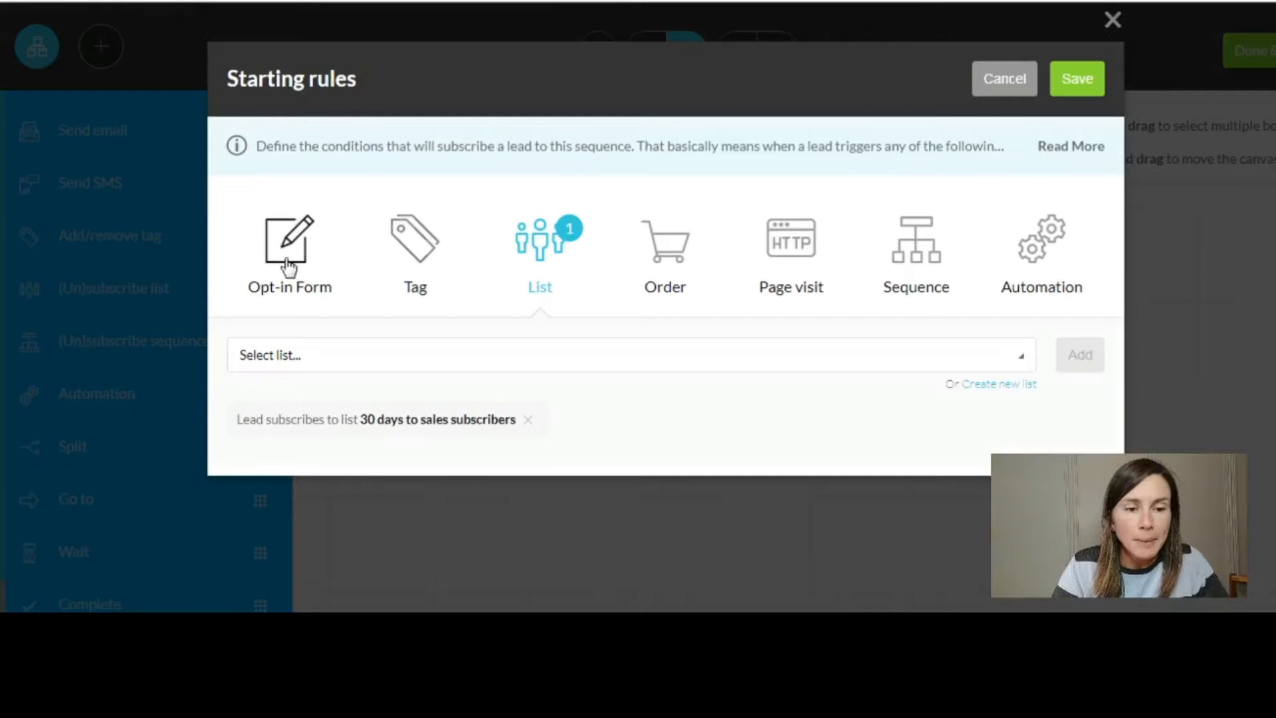
pyautogui.click(288, 249)
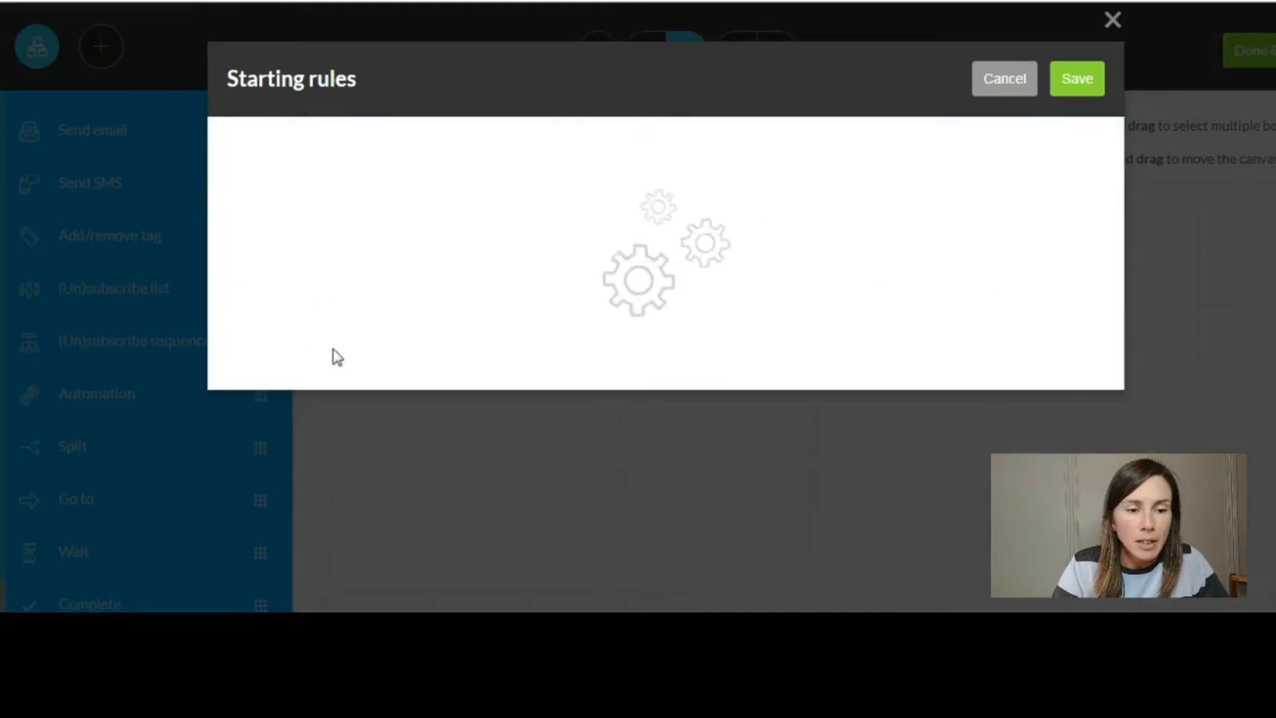
pyautogui.click(444, 362)
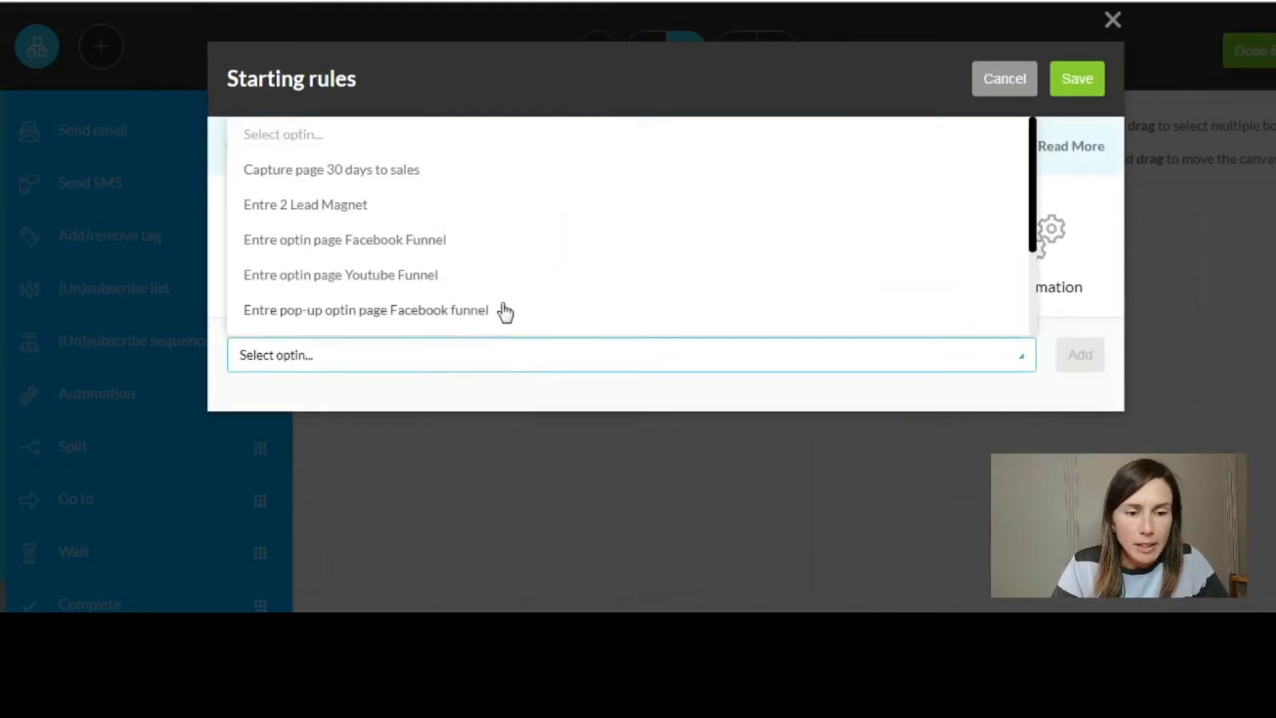
pyautogui.click(289, 209)
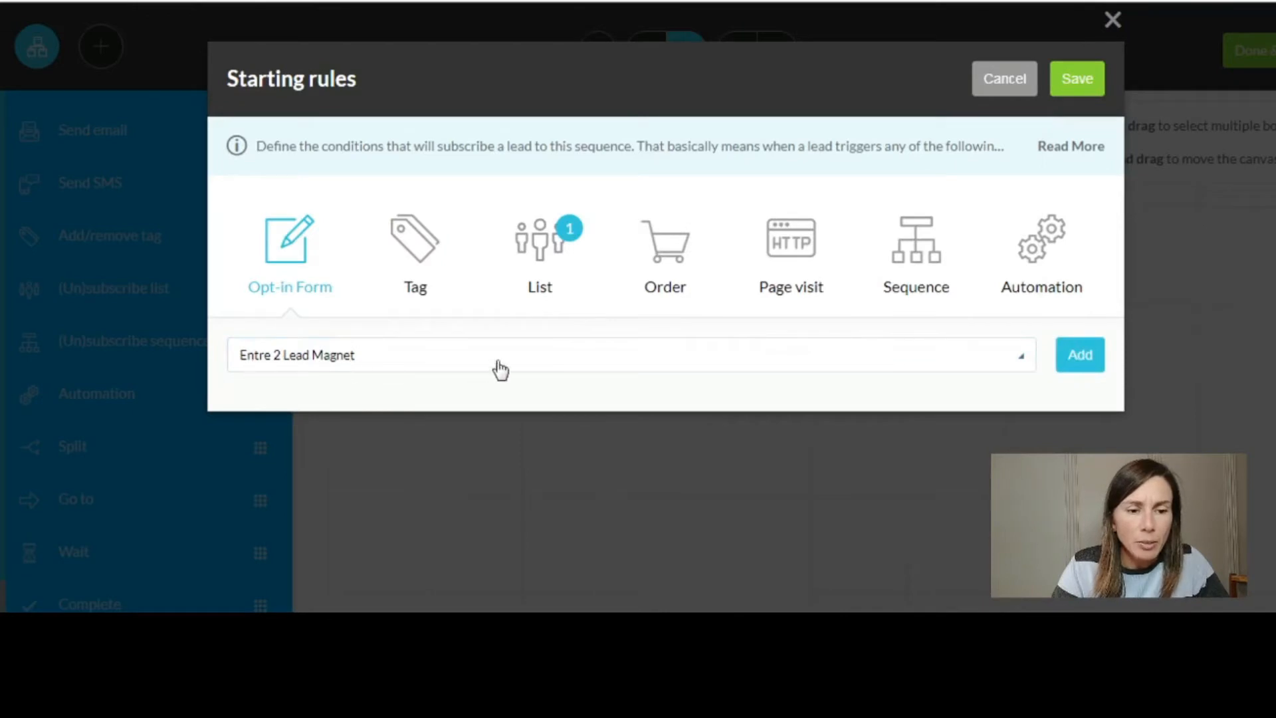
pyautogui.click(1089, 372)
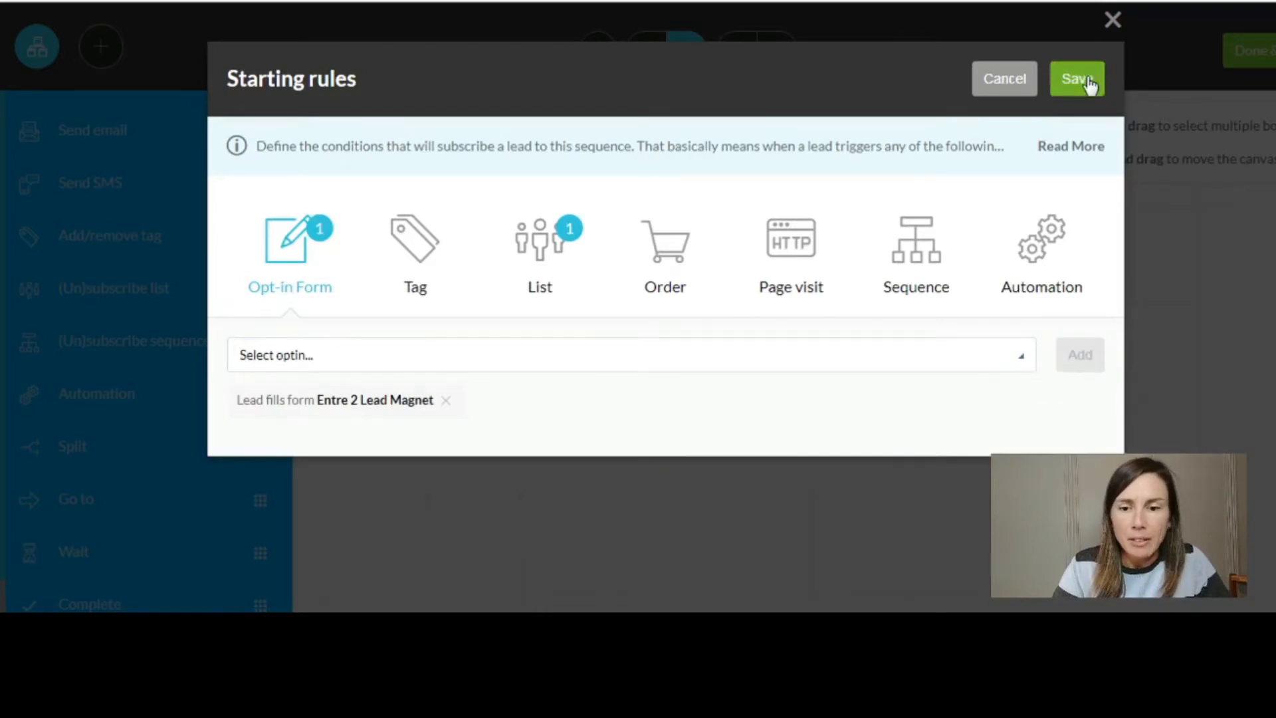
pyautogui.click(1076, 78)
pyautogui.moveTo(686, 251)
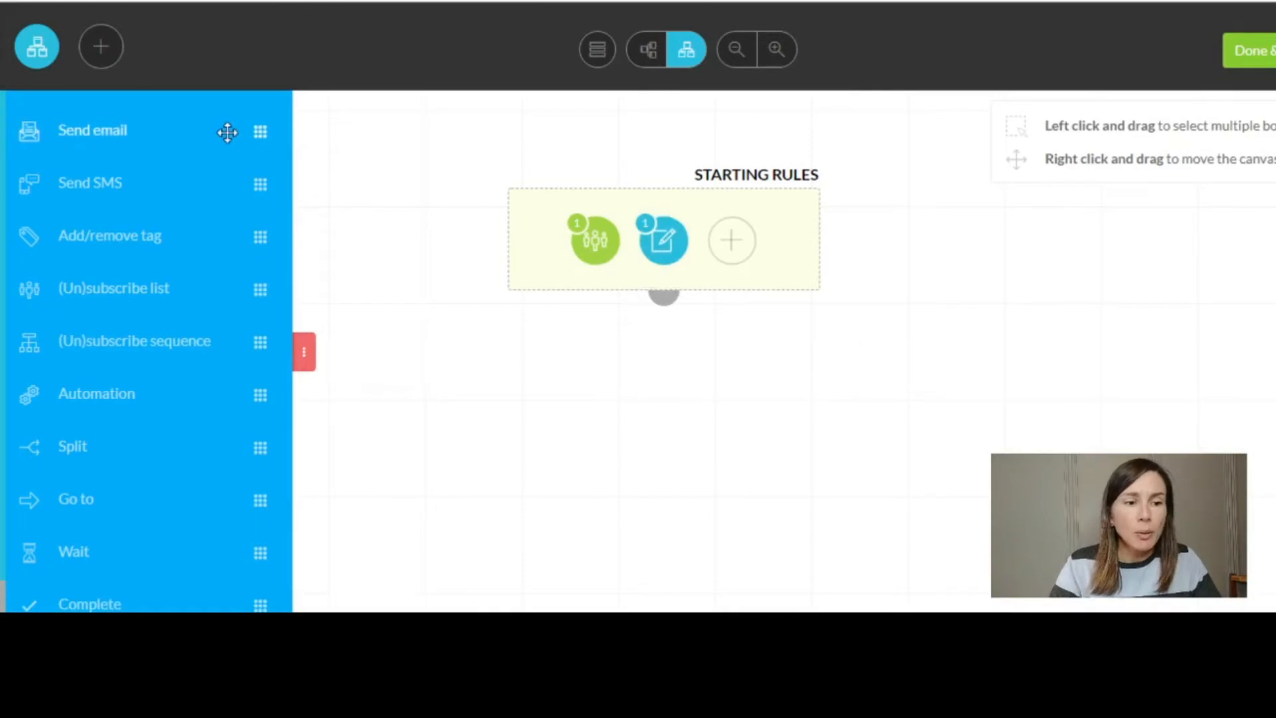
# - Add a Send email step below Starting Rules, timed right after the previous step
pyautogui.moveTo(228, 131); pyautogui.dragTo(767, 381)
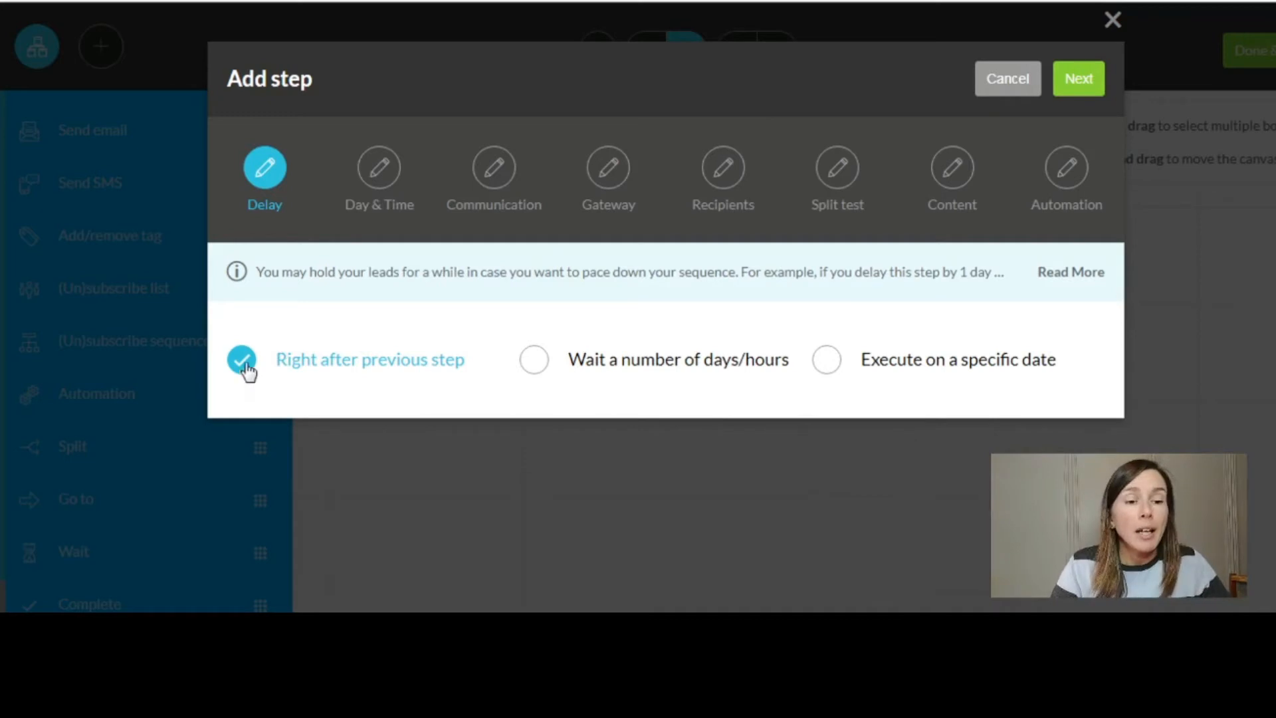
# - Keep immediate timing on any day and time, and name the broadcast 'email1 Test sequence'
pyautogui.click(1082, 81)
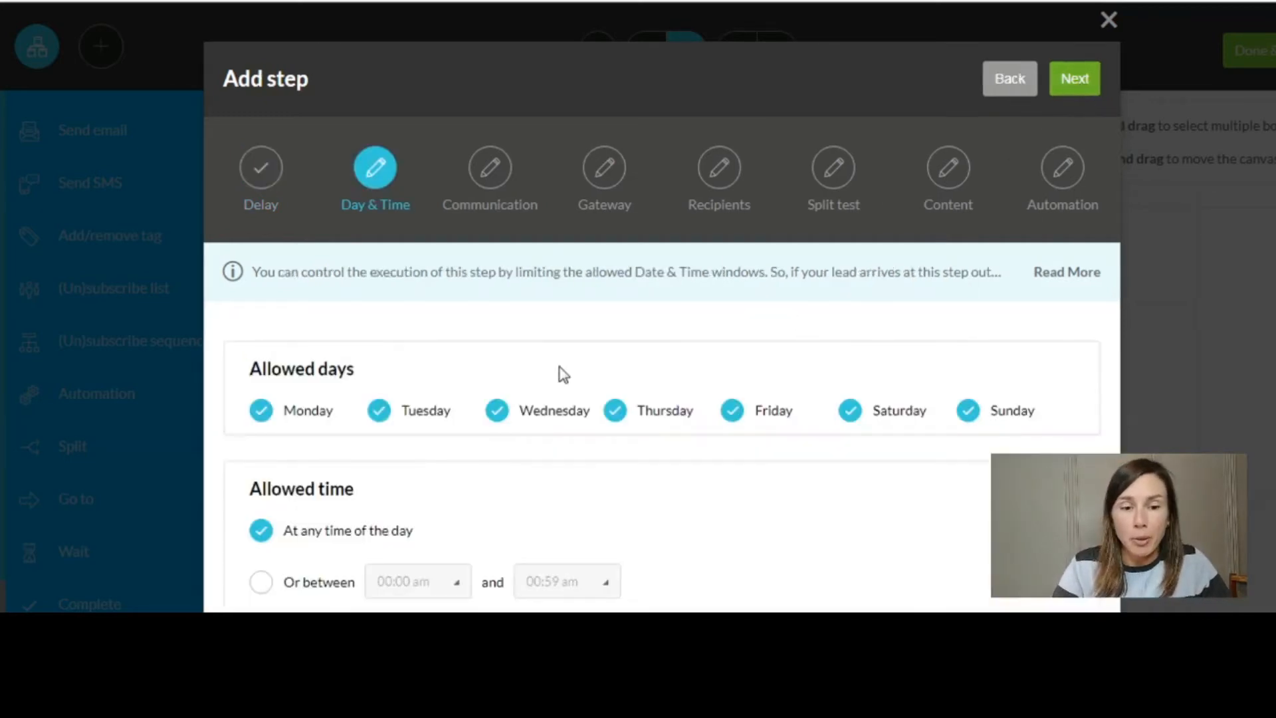
pyautogui.scroll(-1, 570, 373)
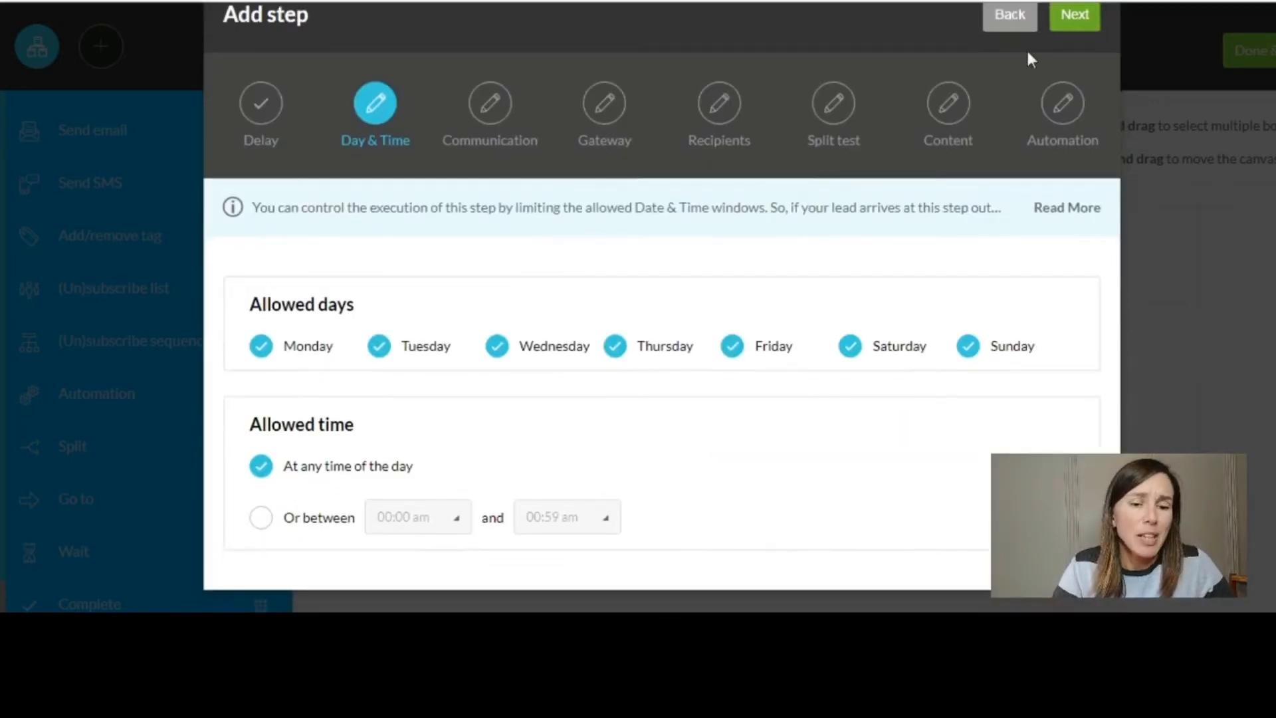
pyautogui.click(1083, 25)
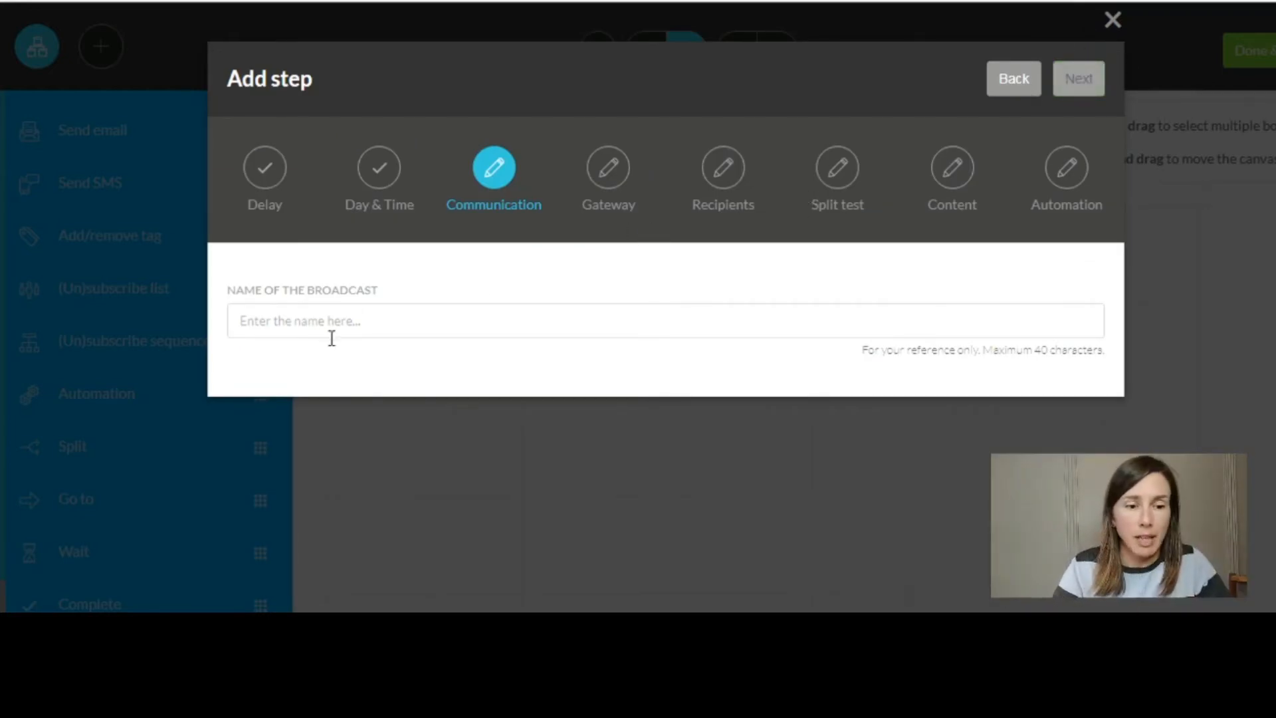
pyautogui.click(468, 332)
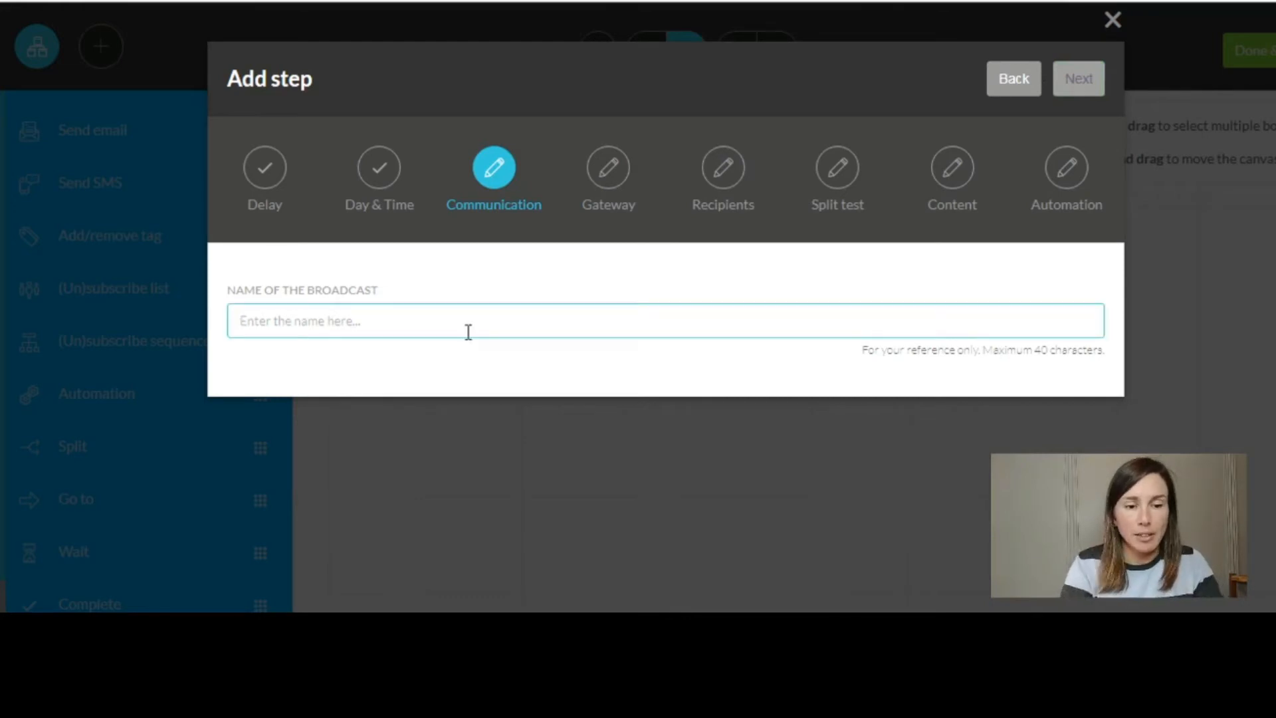
pyautogui.write('email')
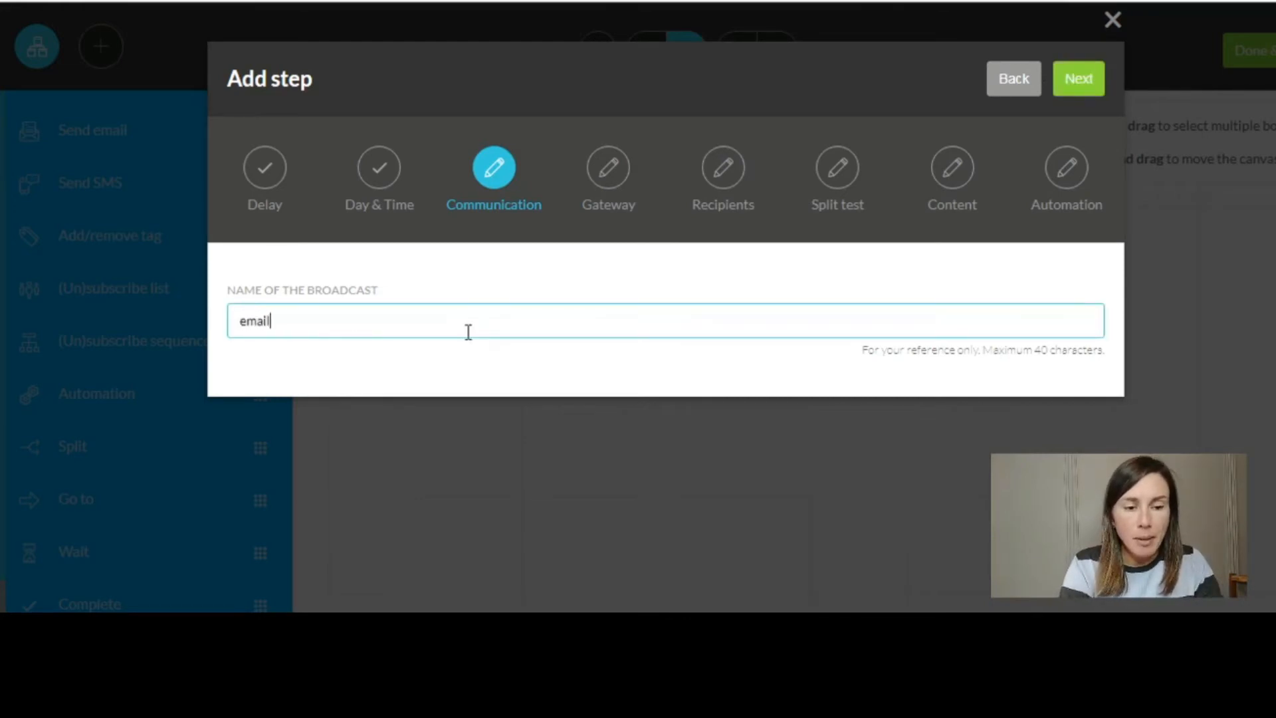
pyautogui.write('1')
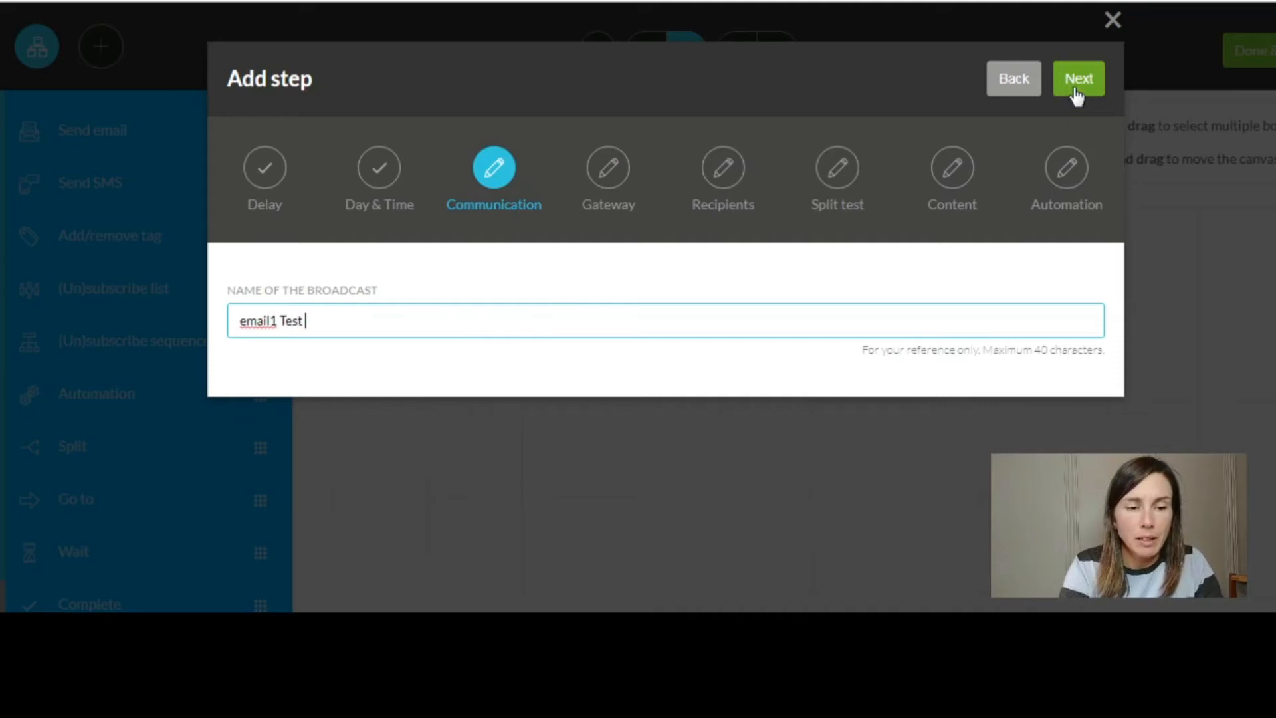
pyautogui.write('Test sequence')
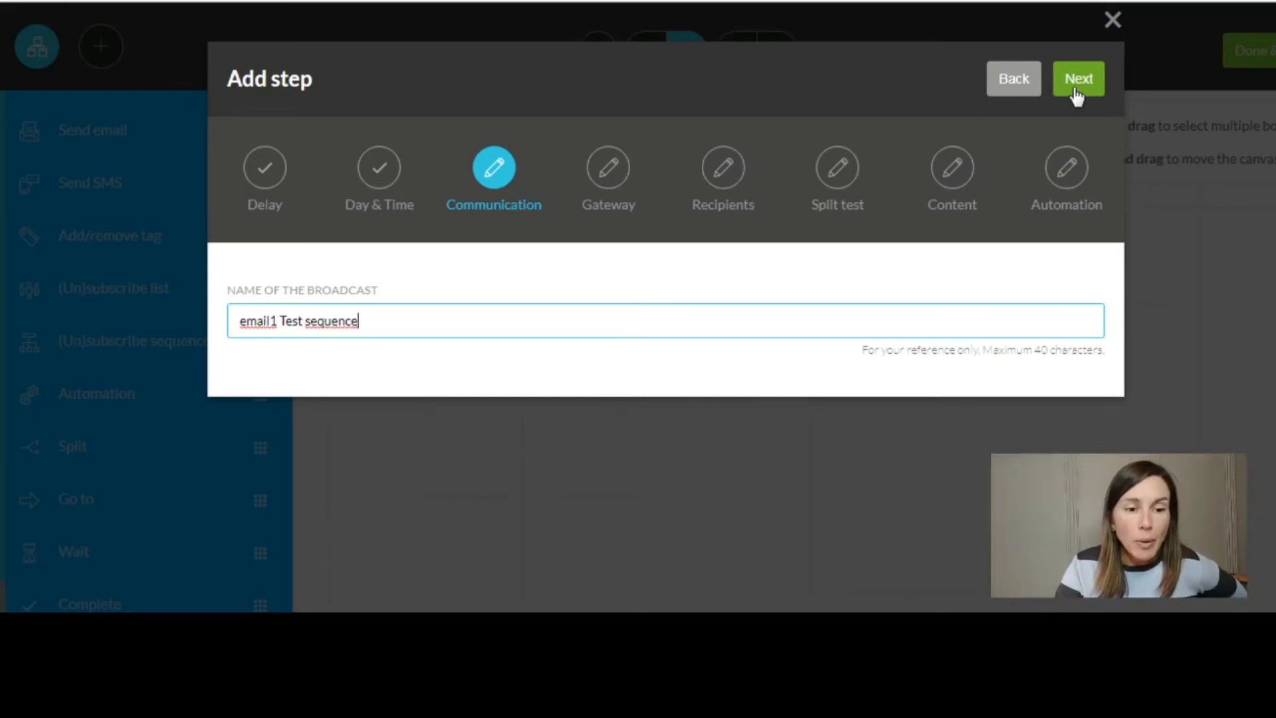
# - Fill in the sender name with the suggested value and confirm the sender settings
pyautogui.click(1079, 80)
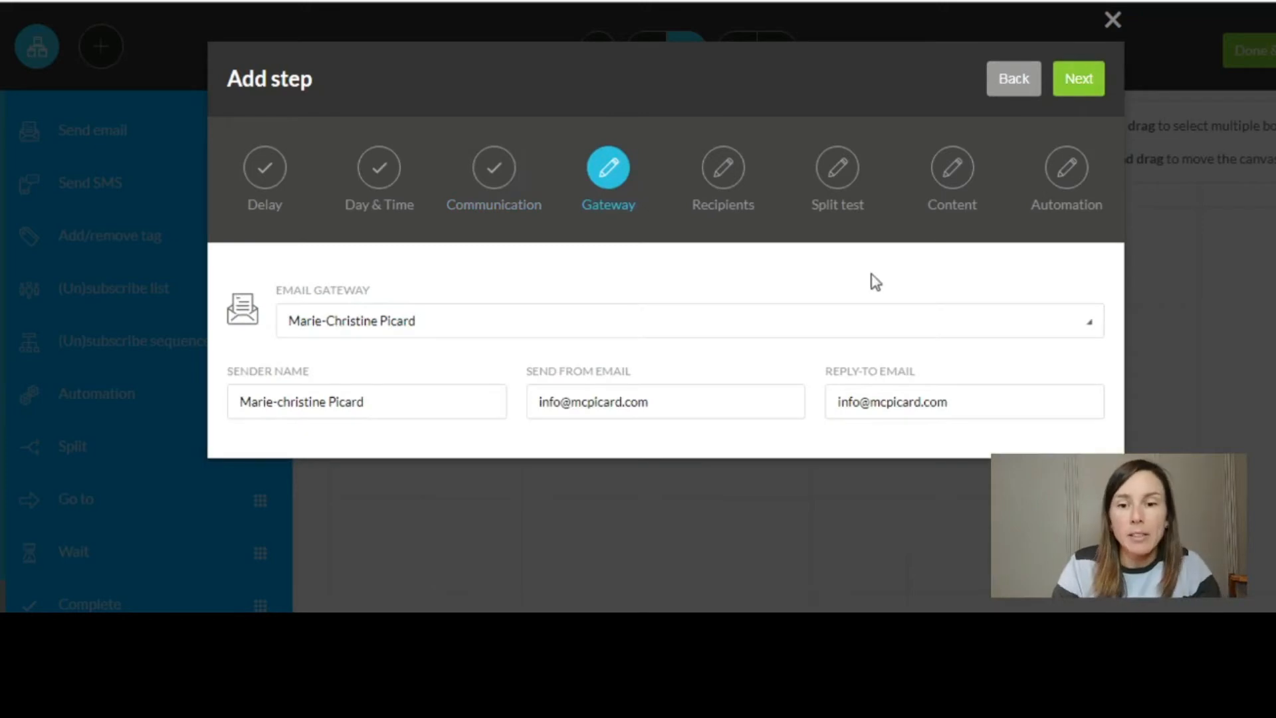
pyautogui.click(321, 401)
pyautogui.click(318, 434)
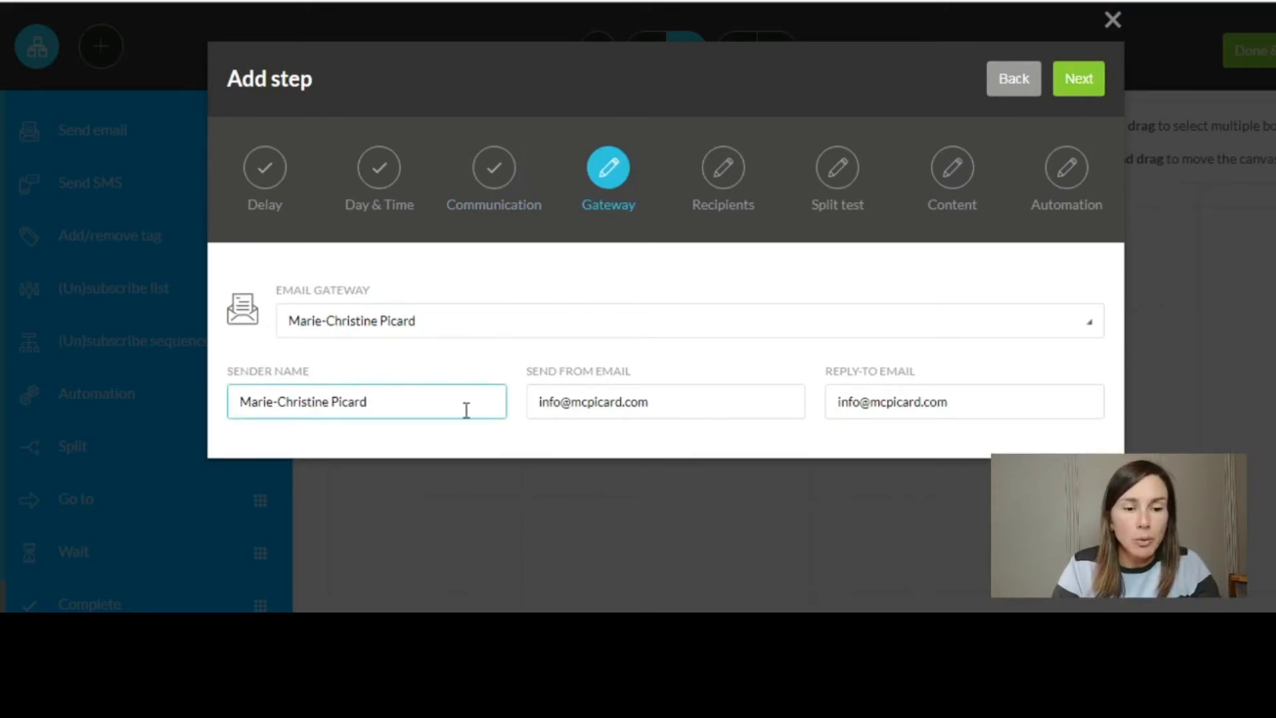
pyautogui.click(1091, 92)
# - Set the email to send to anyone reaching this step
pyautogui.click(712, 193)
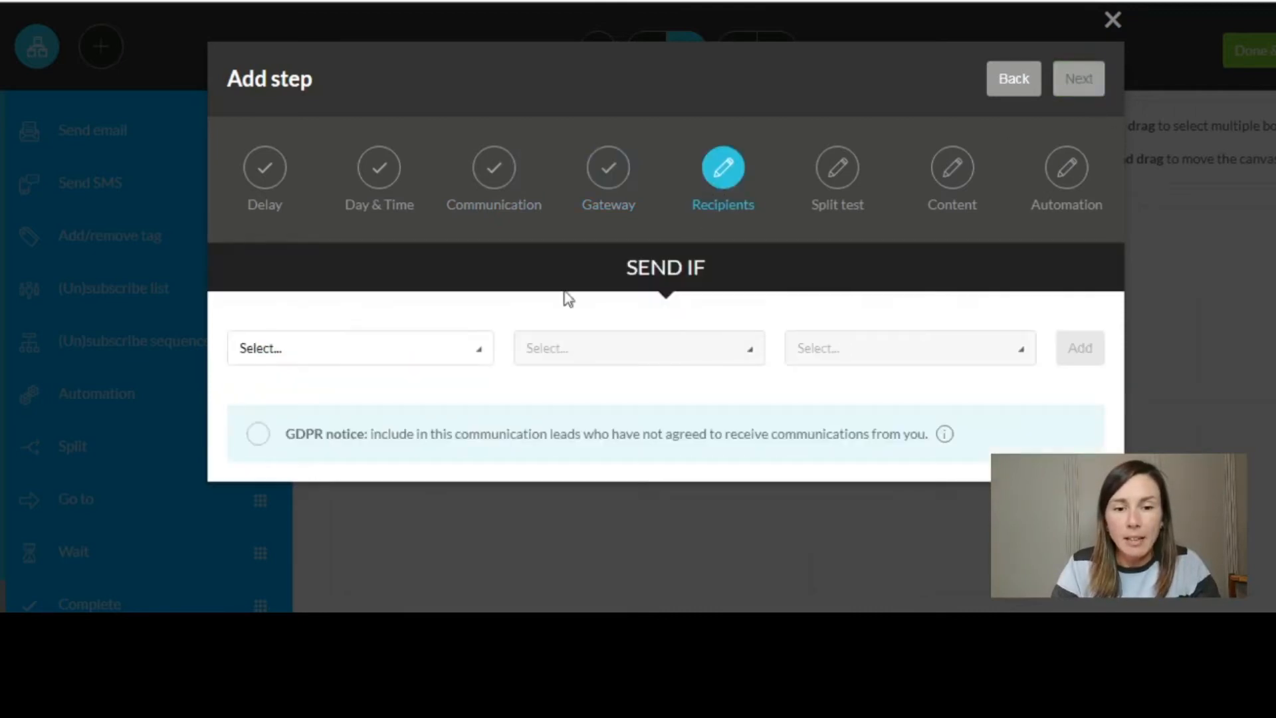
pyautogui.click(409, 366)
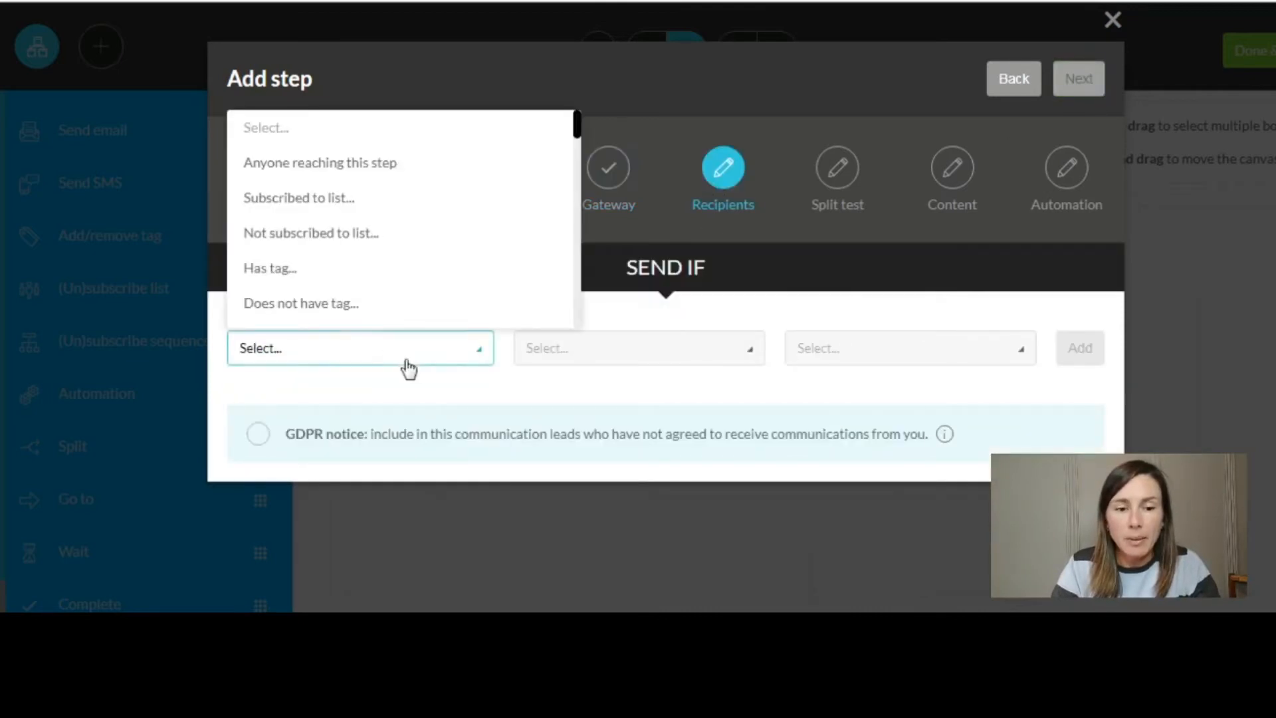
pyautogui.click(322, 169)
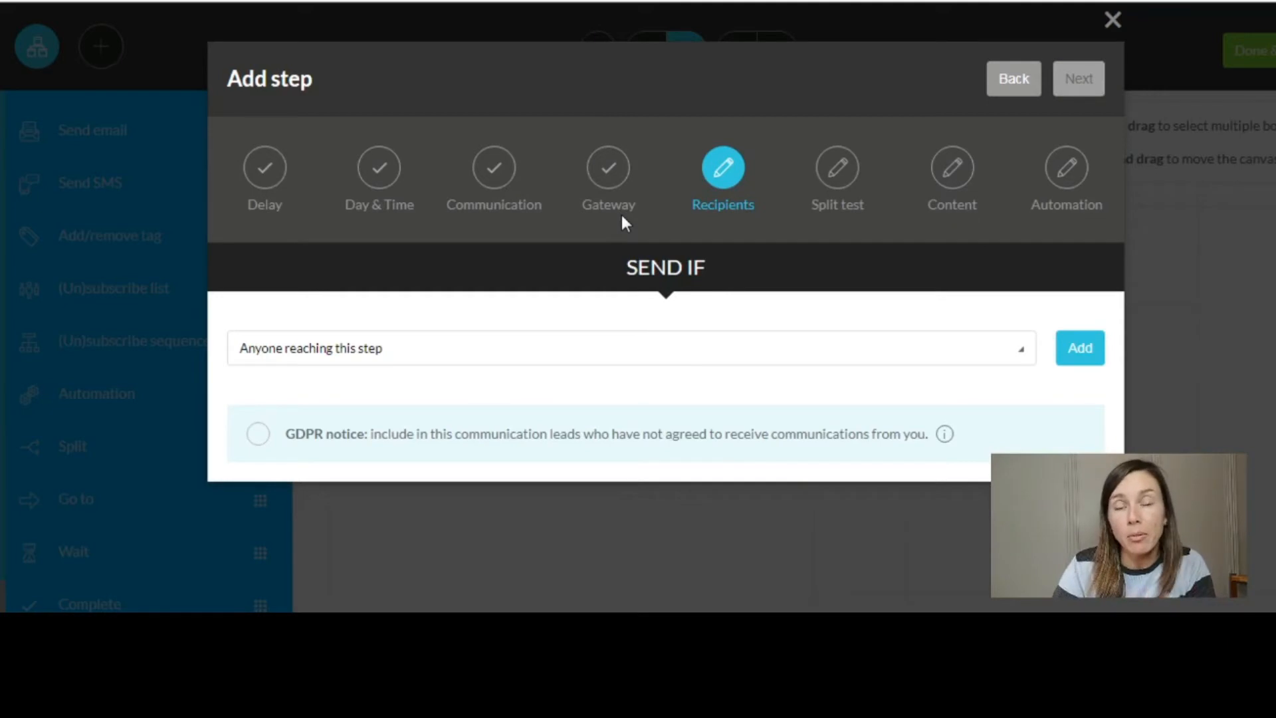
pyautogui.click(1080, 348)
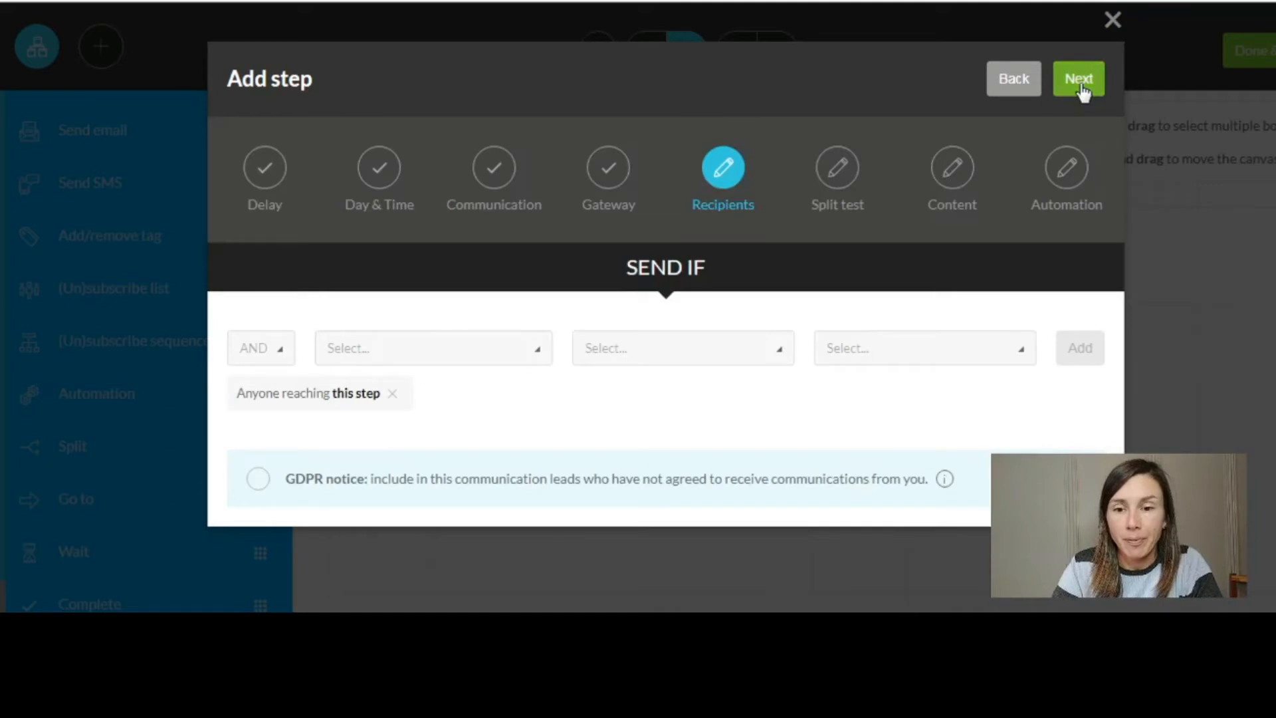
# - Choose a single email instead of a split test
pyautogui.click(1079, 80)
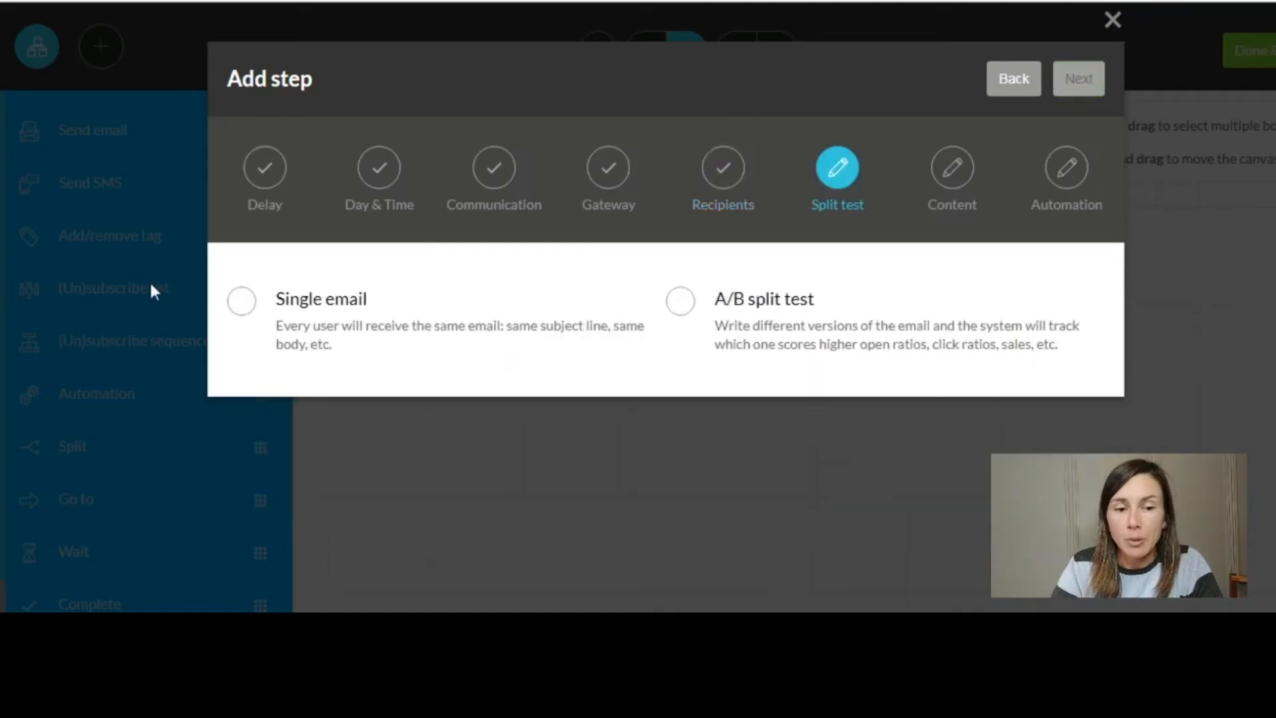
pyautogui.click(242, 303)
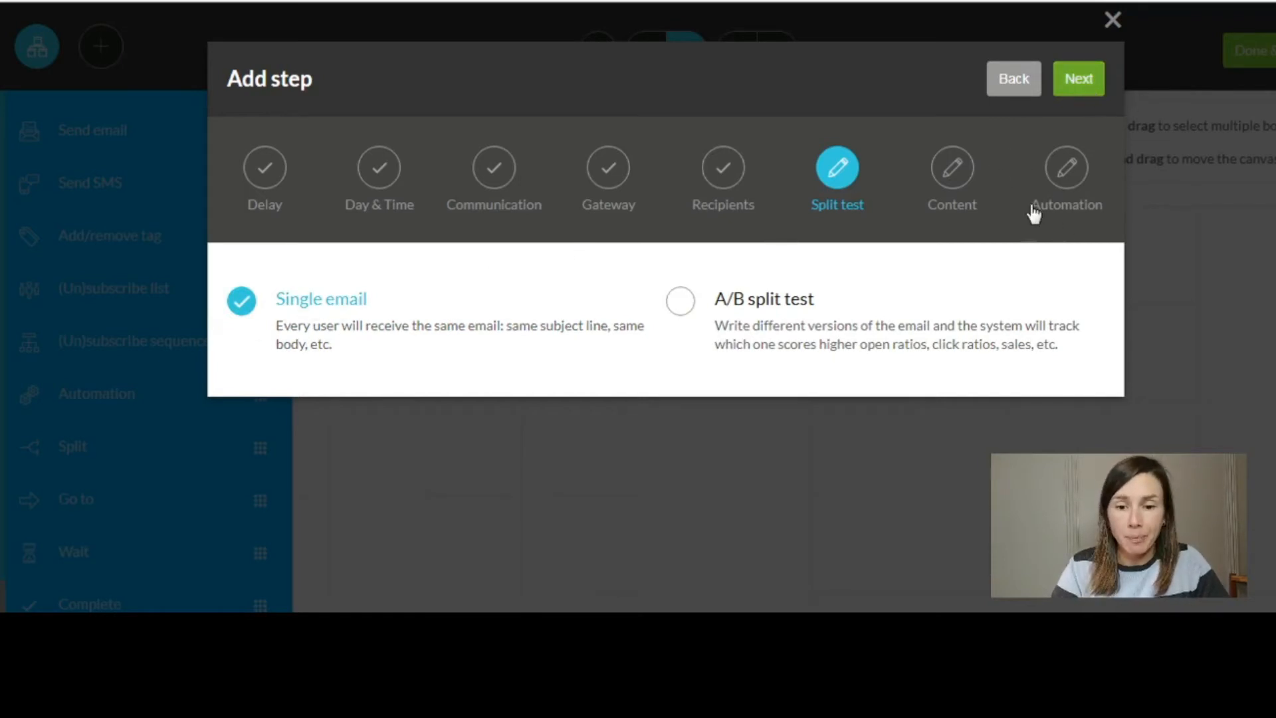
pyautogui.click(1091, 85)
# - Enter 'There you go!' as the email subject
pyautogui.click(596, 300)
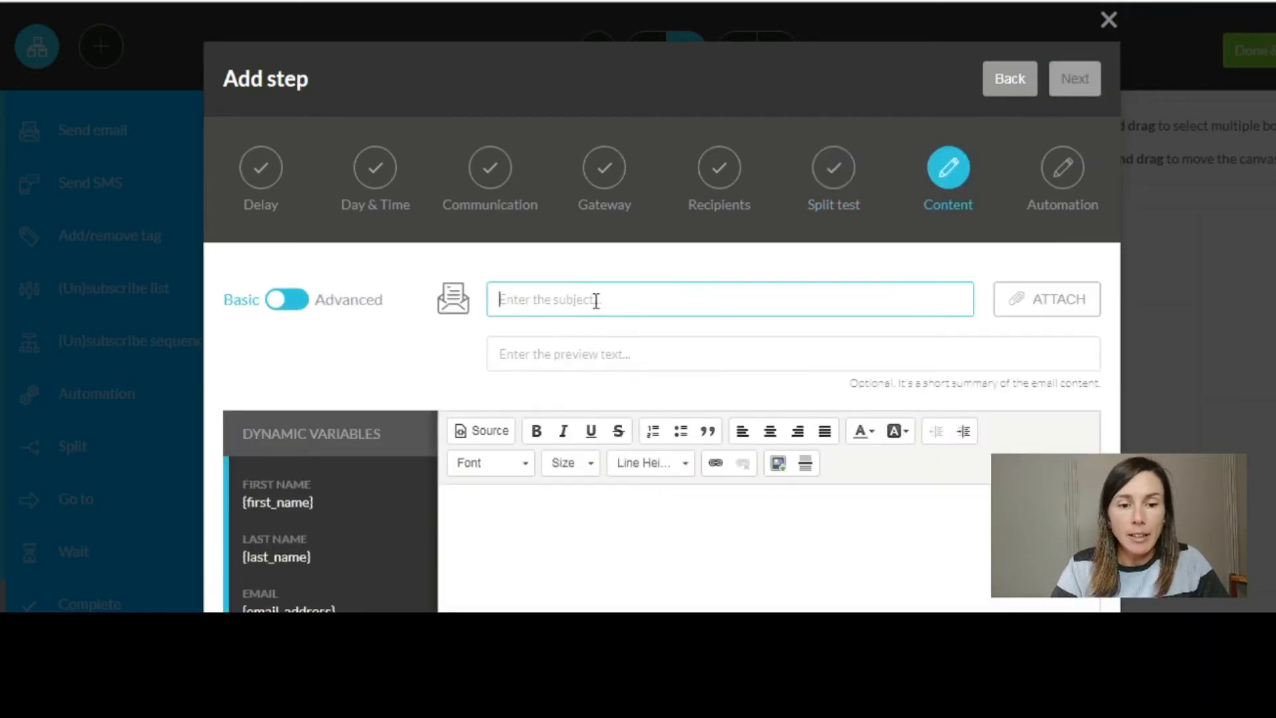
pyautogui.click(800, 373)
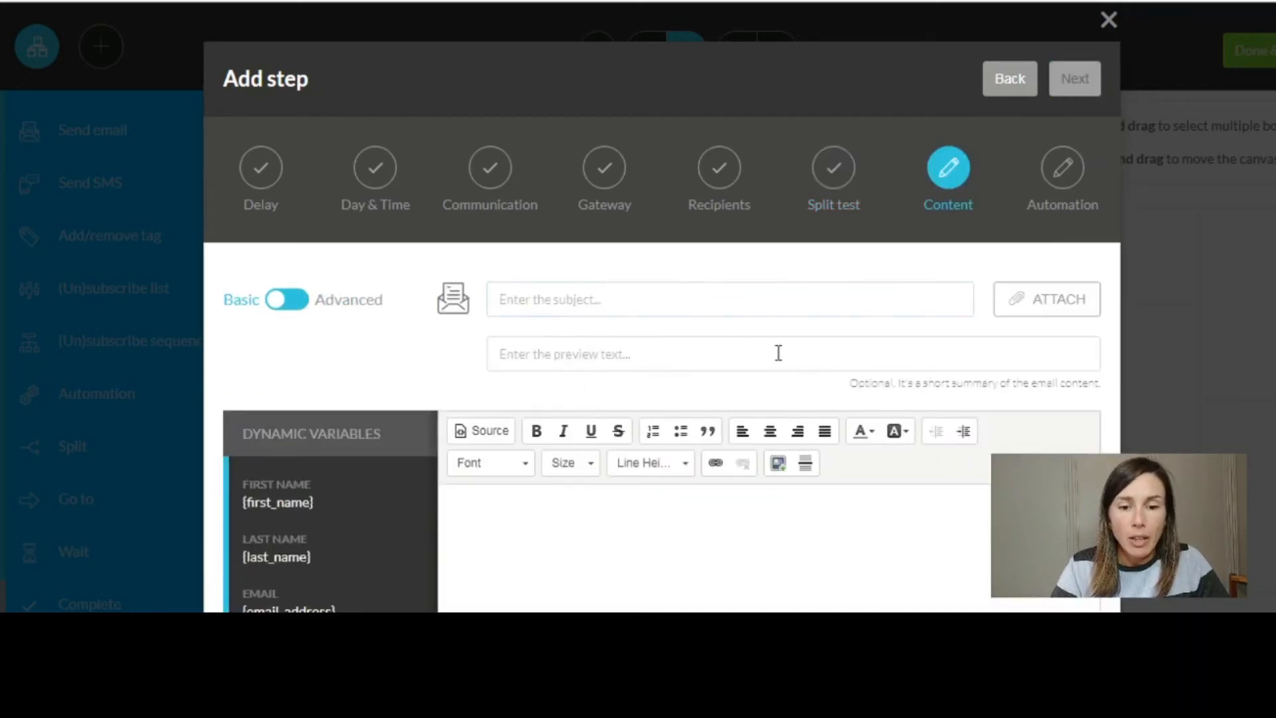
pyautogui.click(578, 307)
pyautogui.write('t')
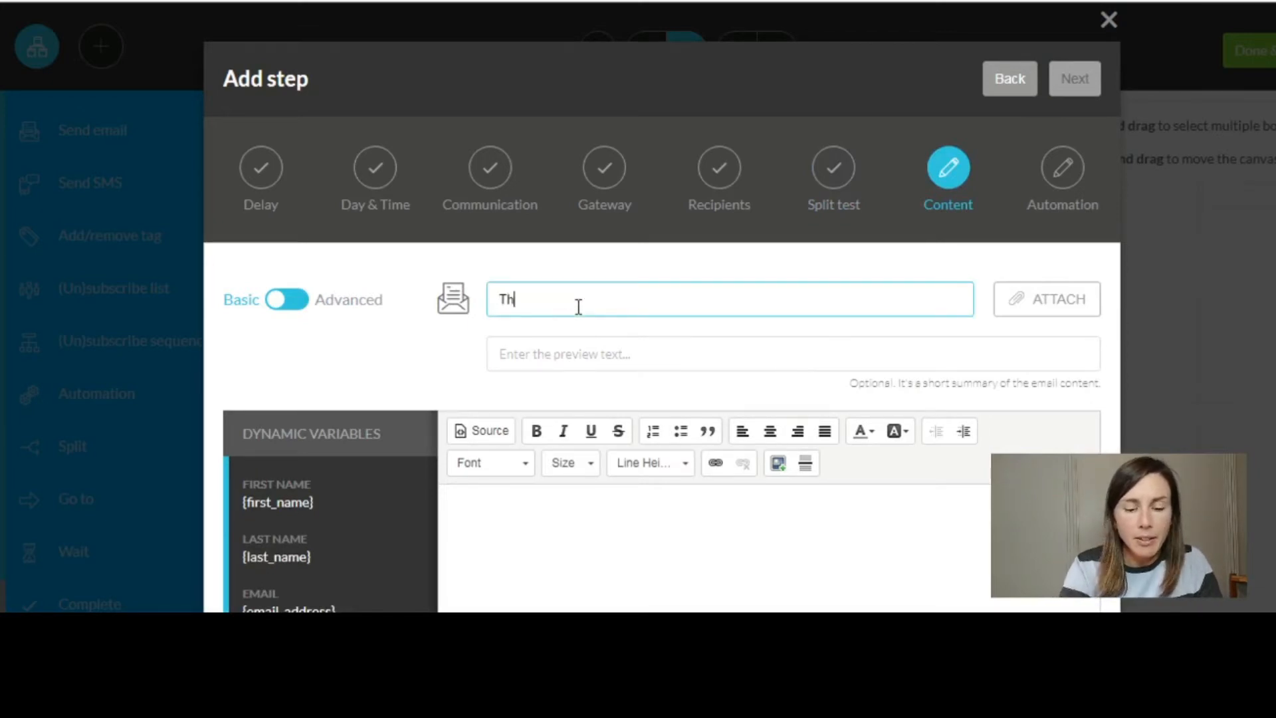
pyautogui.write('re you a')
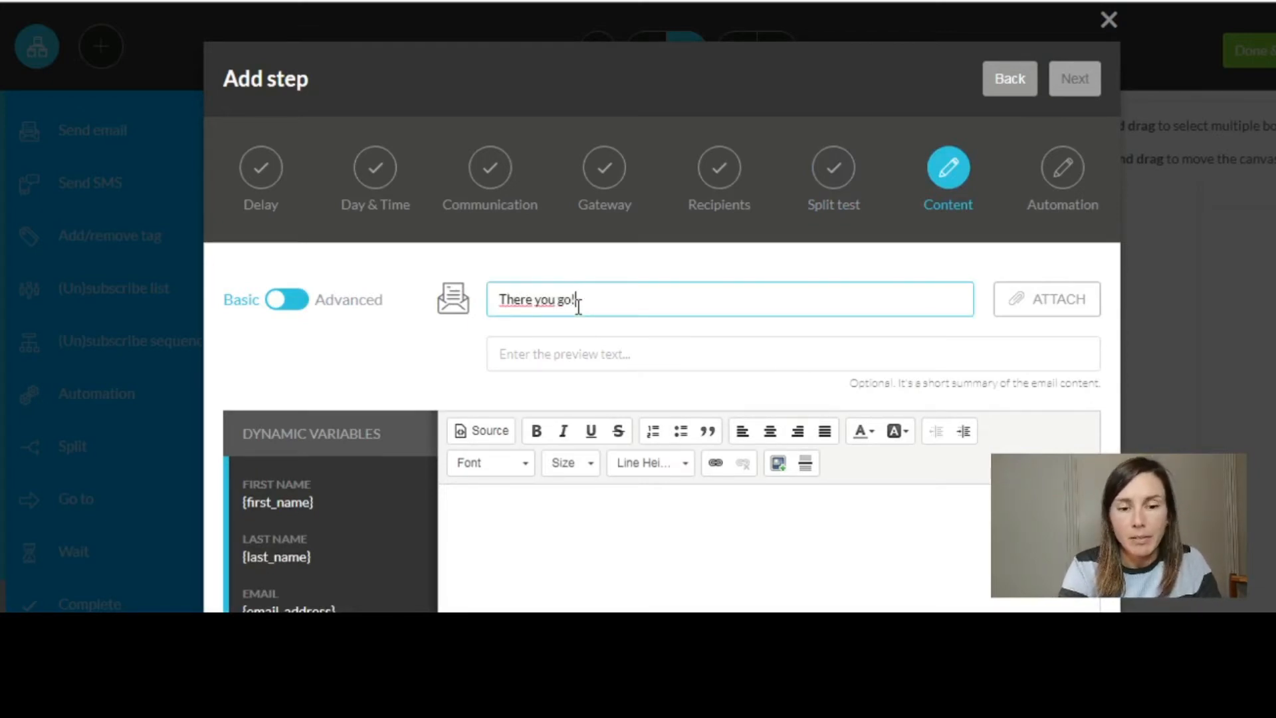
pyautogui.write('o!')
# - Begin the email body with 'Hey'
pyautogui.scroll(-3, 577, 299)
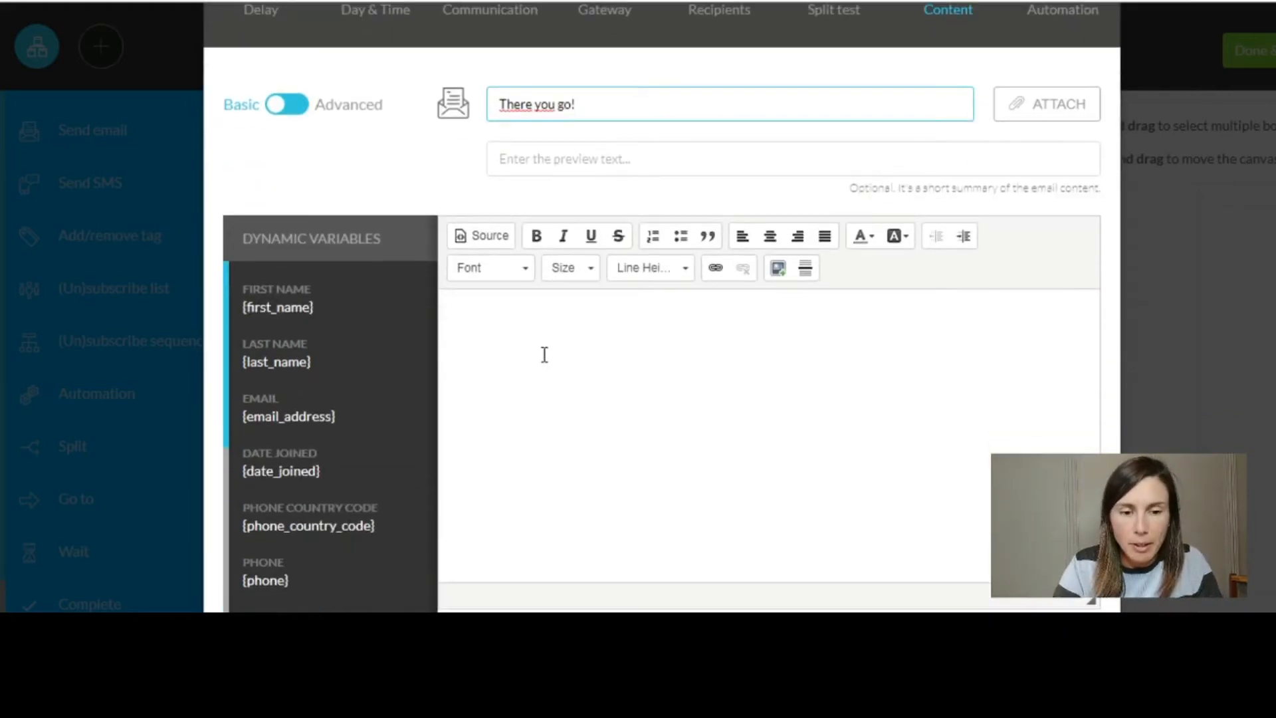
pyautogui.click(544, 355)
pyautogui.write('Hey')
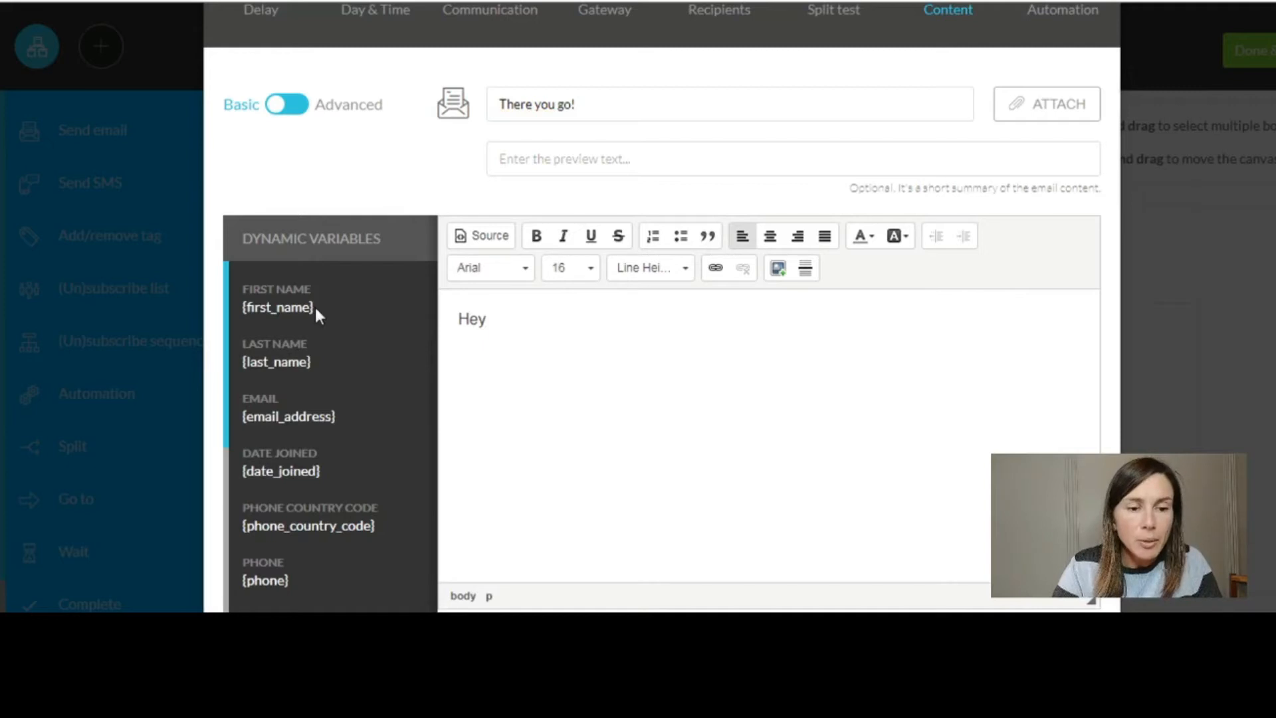
# - Copy the first-name placeholder and insert it after 'Hey'
pyautogui.moveTo(314, 306); pyautogui.dragTo(241, 308)
pyautogui.hotkey('ctrl', 'c')
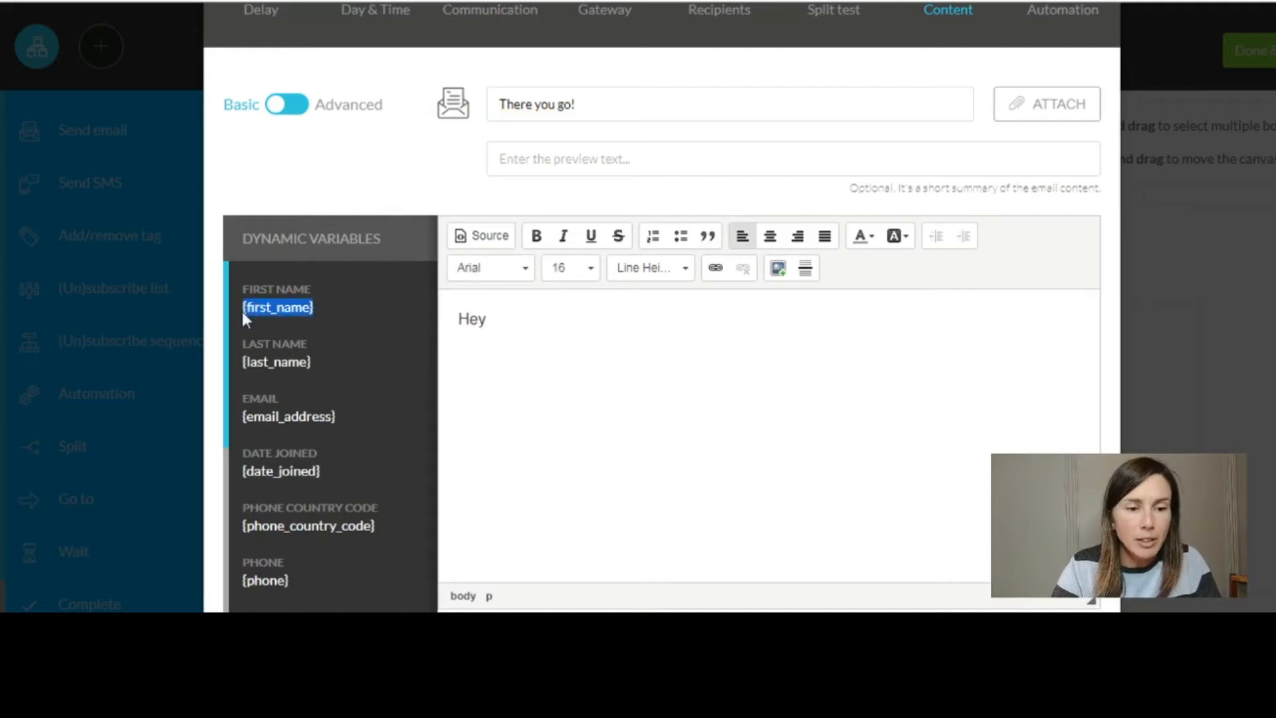
pyautogui.click(501, 316)
pyautogui.hotkey('ctrl', 'v')
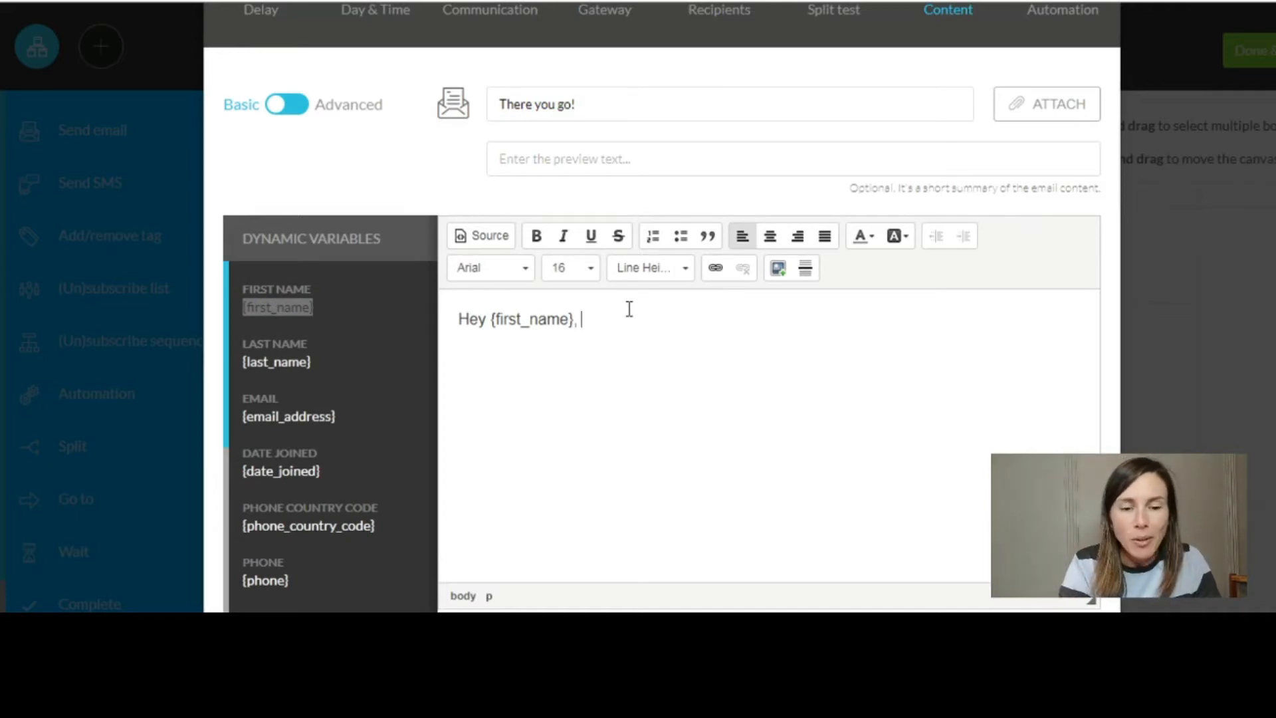
# - Add a thanks-for-subscribing sentence promising lots of value
pyautogui.write('nak')
pyautogui.press('BackSpace')
pyautogui.press('BackSpace')
pyautogui.press('BackSpace')
pyautogui.write('a')
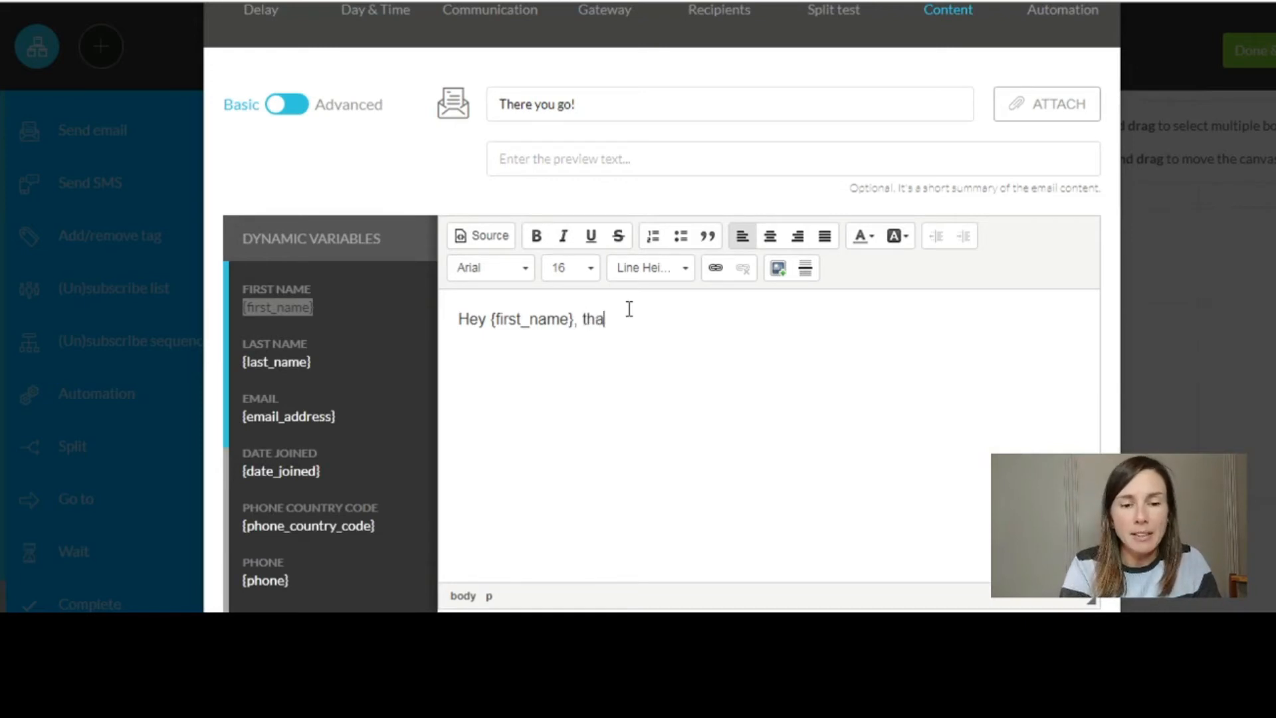
pyautogui.write('nks for sub')
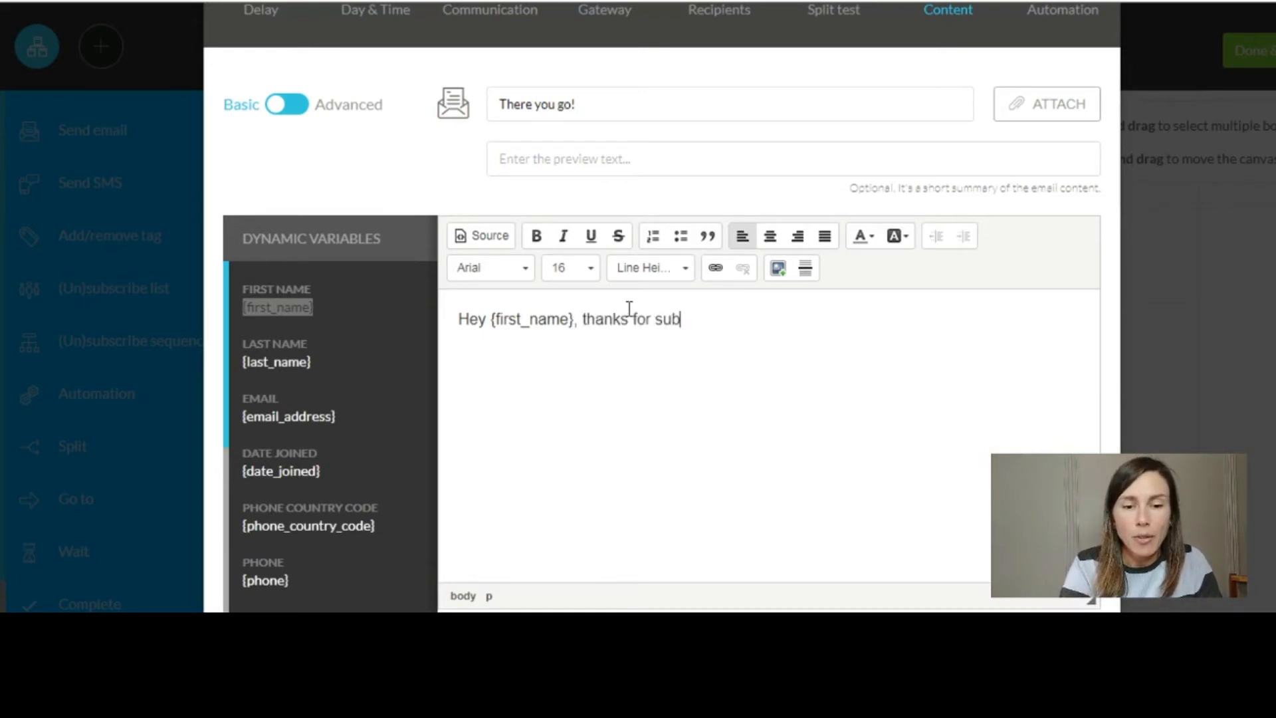
pyautogui.write('scribing')
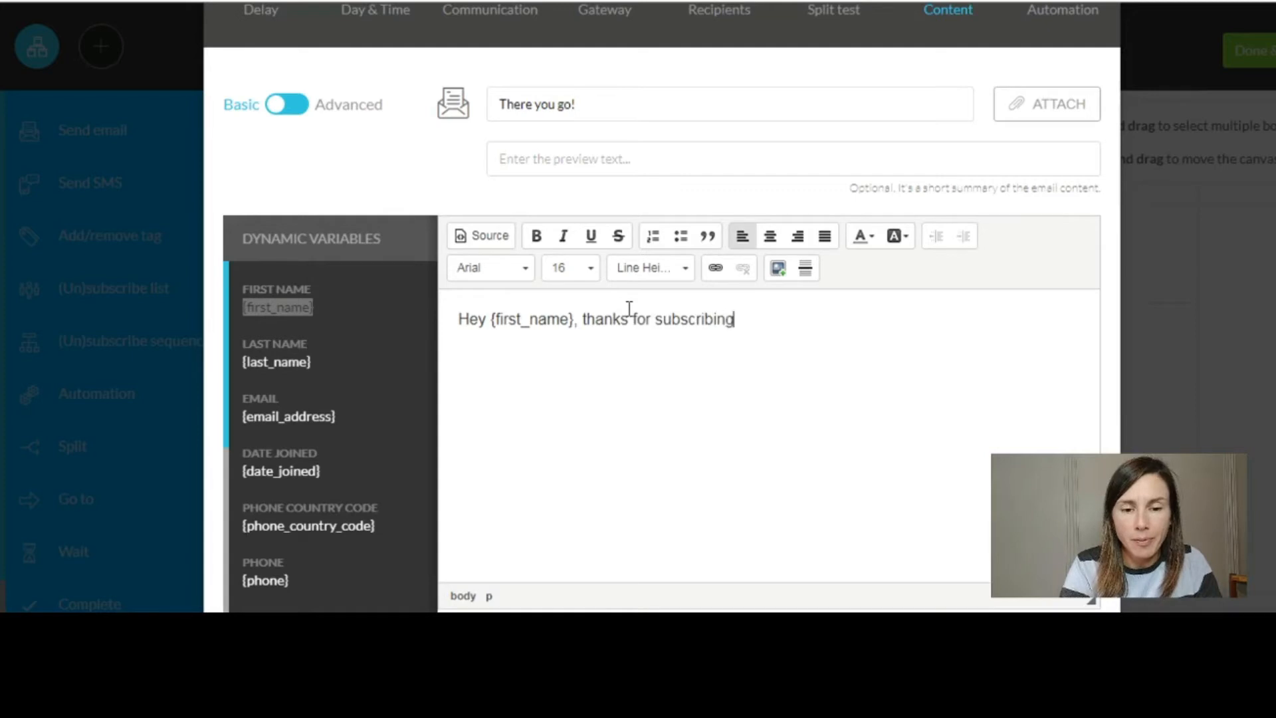
pyautogui.write(' to')
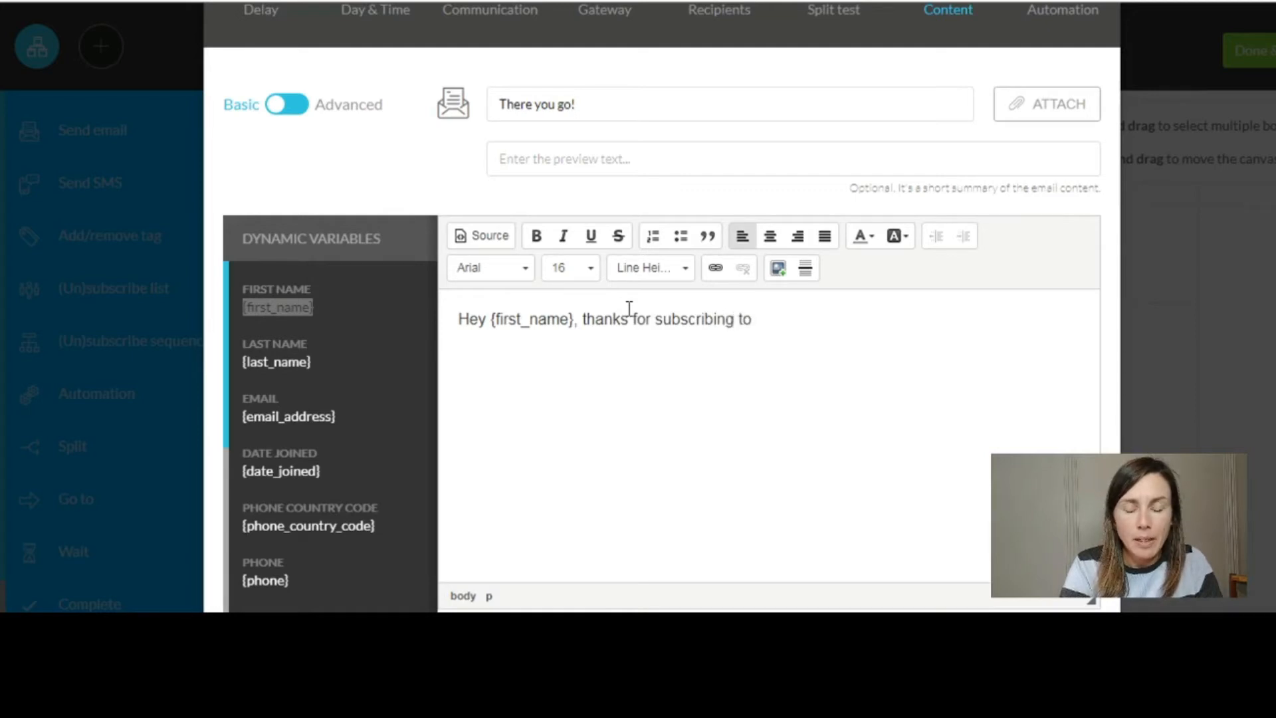
pyautogui.write(' this email list! Y')
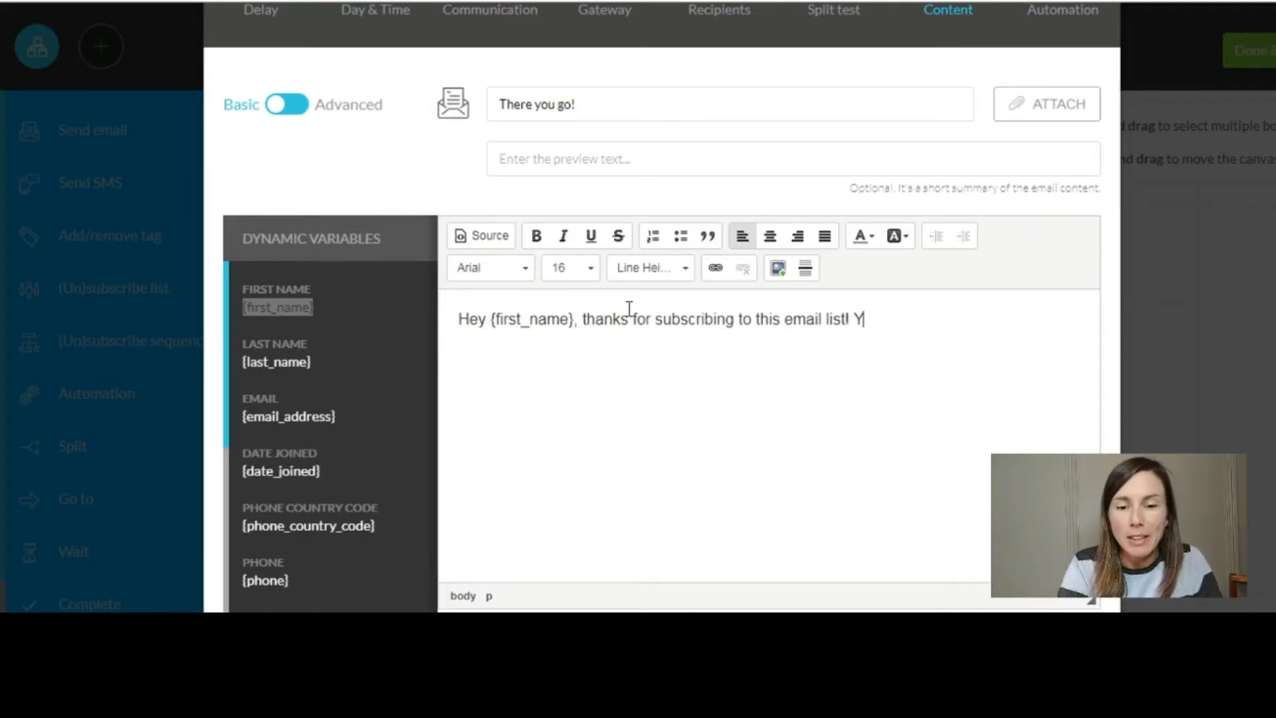
pyautogui.write('ou are going')
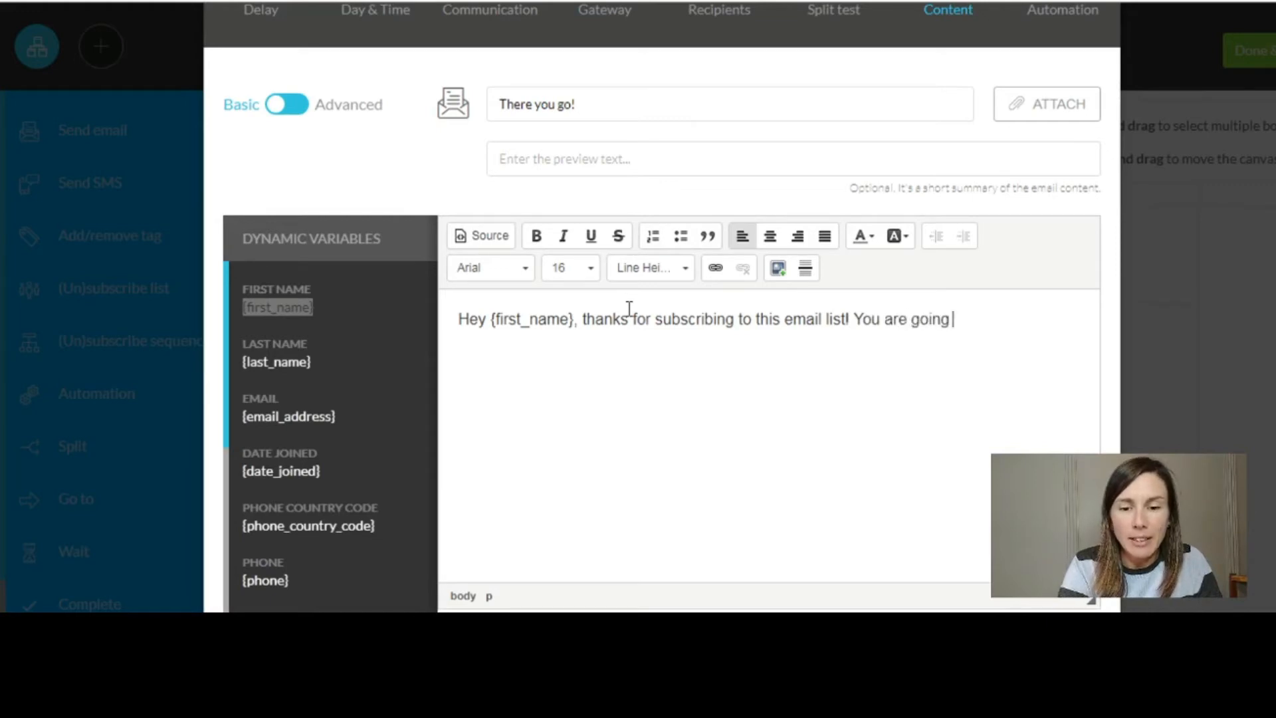
pyautogui.write(' to recie')
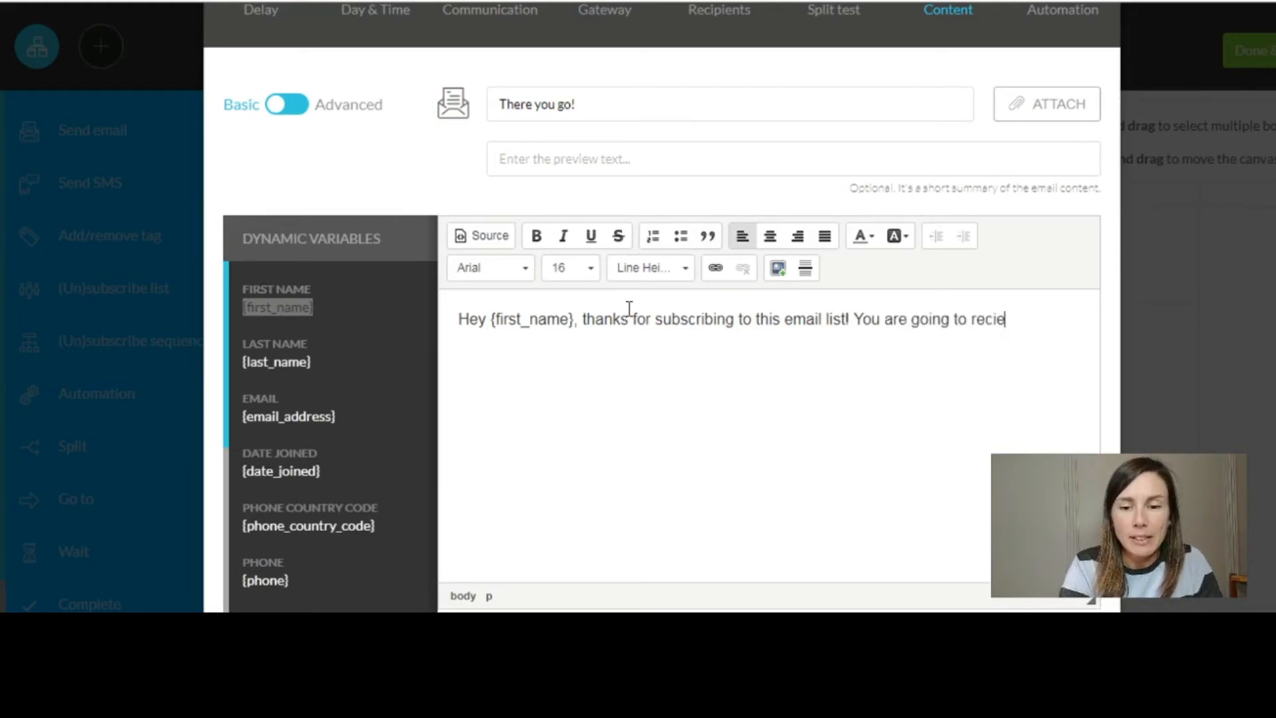
pyautogui.press('BackSpace')
pyautogui.press('BackSpace')
pyautogui.write('eive so ')
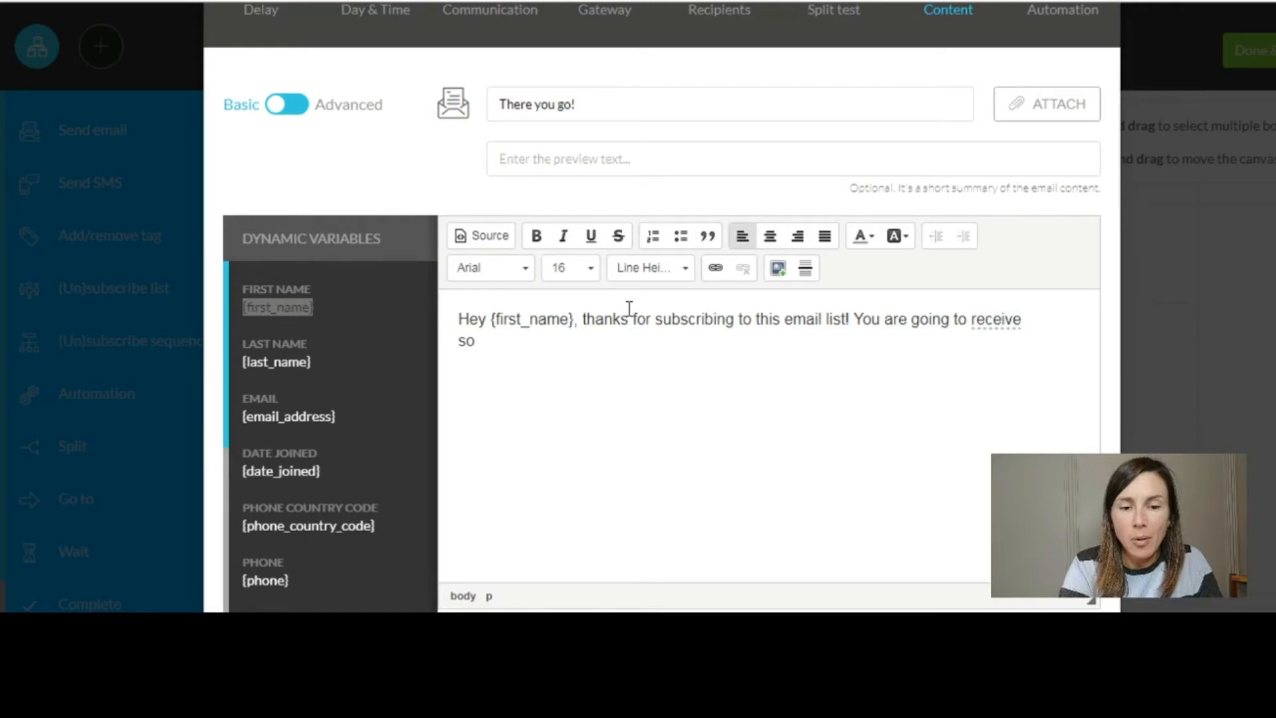
pyautogui.write('much value here')
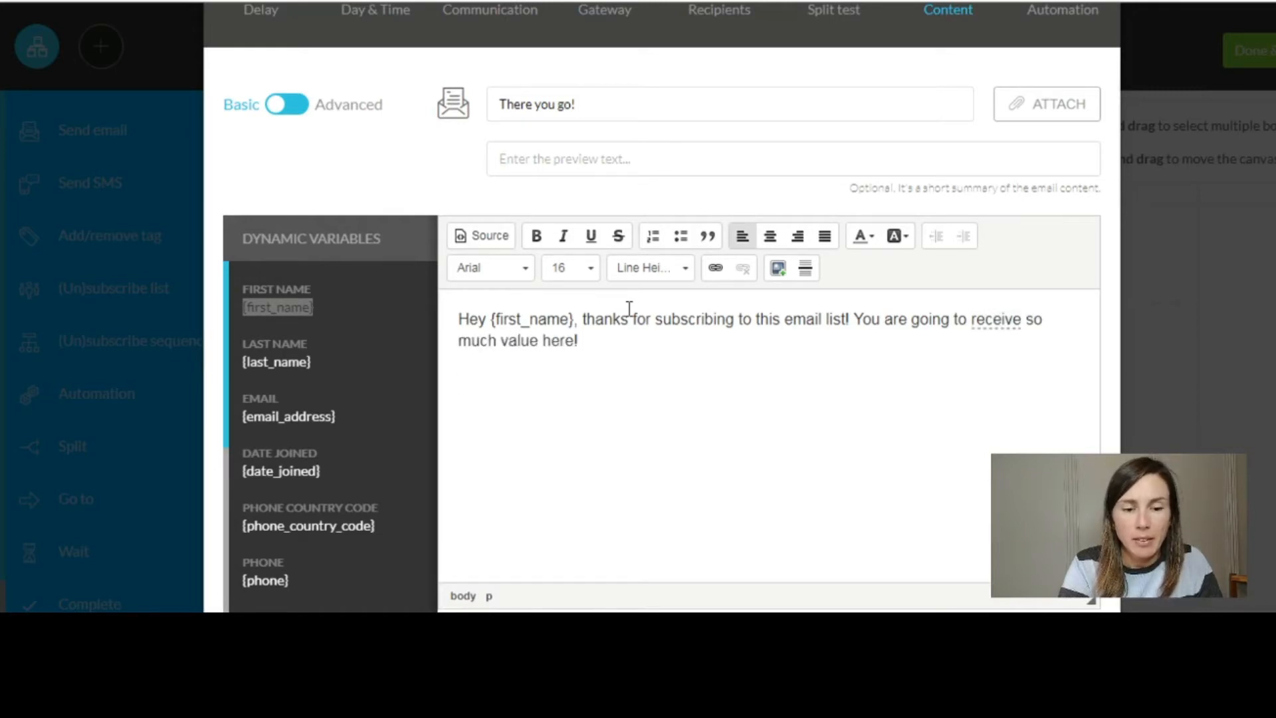
pyautogui.write('!')
# - Add 'Here is the link you were looking for.' on a new line and open its link settings
pyautogui.press('Return')
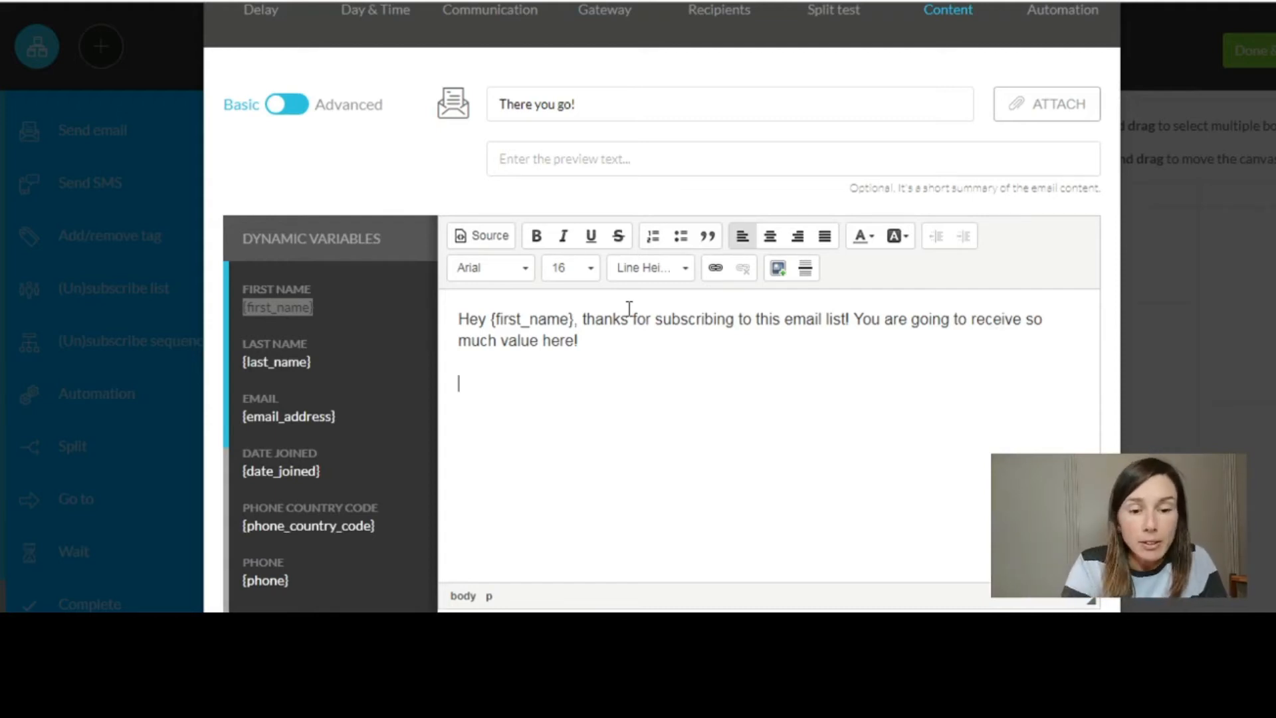
pyautogui.write('Here is the')
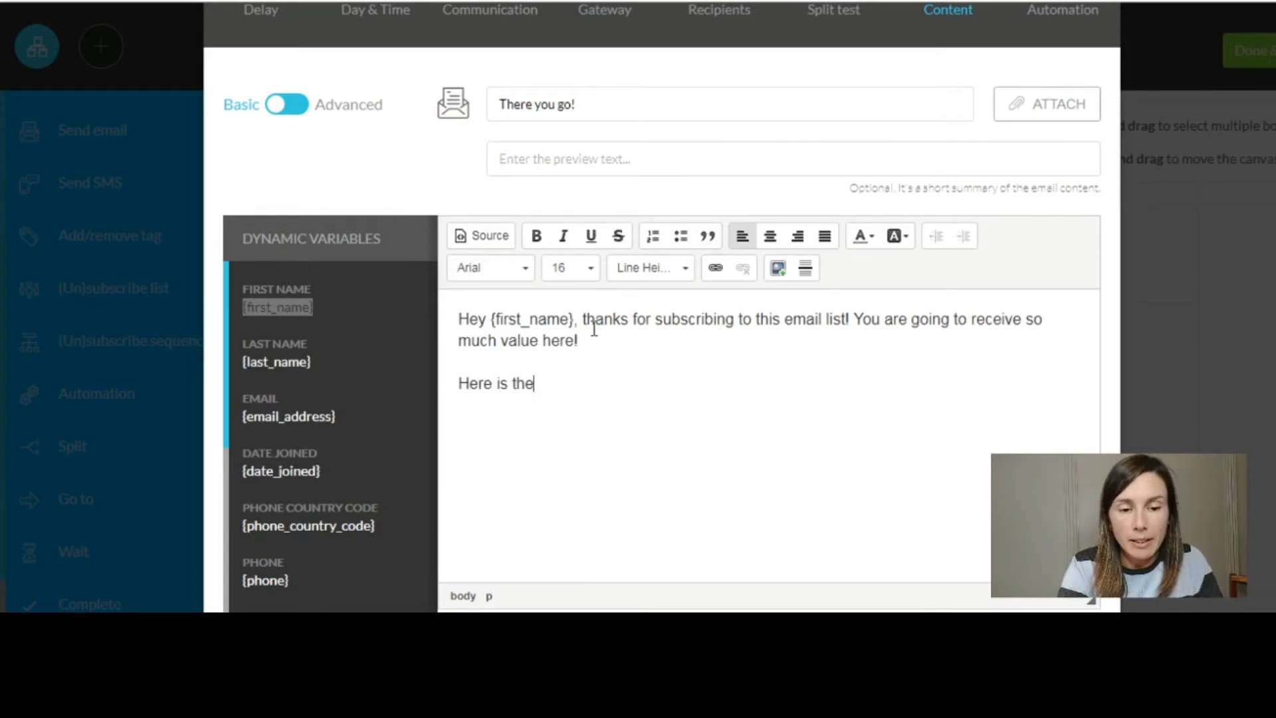
pyautogui.write(' link')
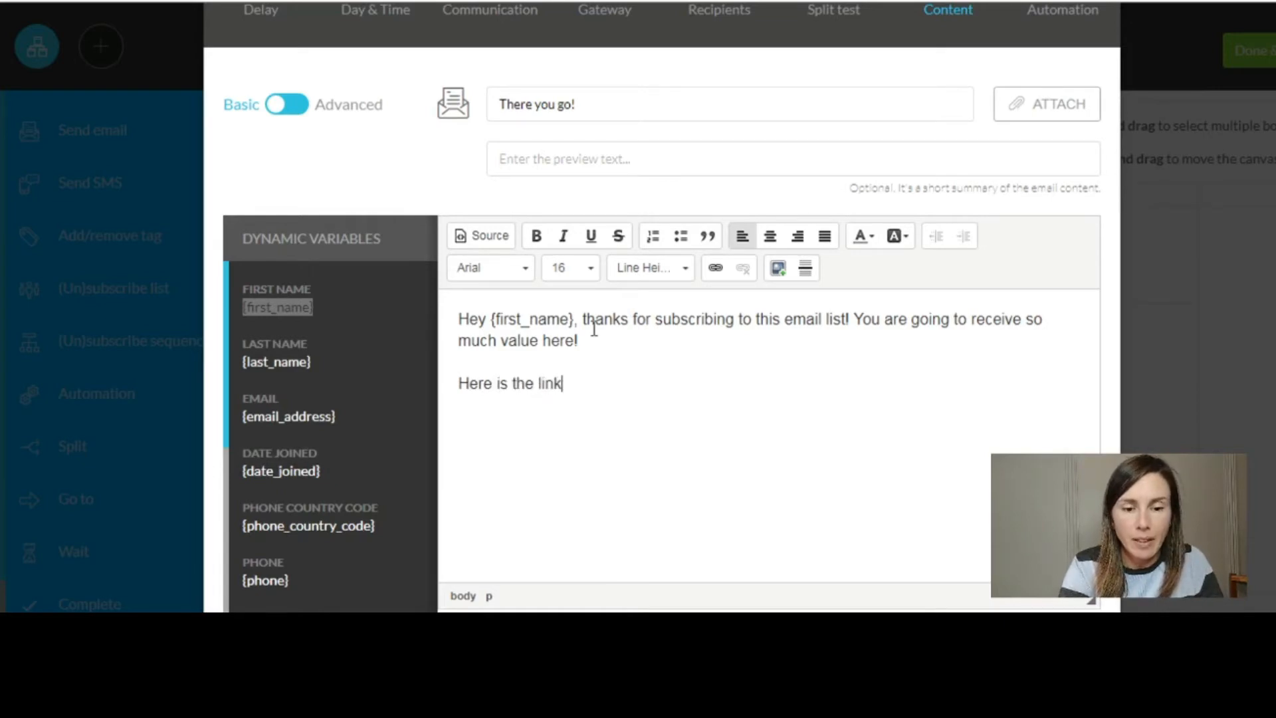
pyautogui.write(' you were')
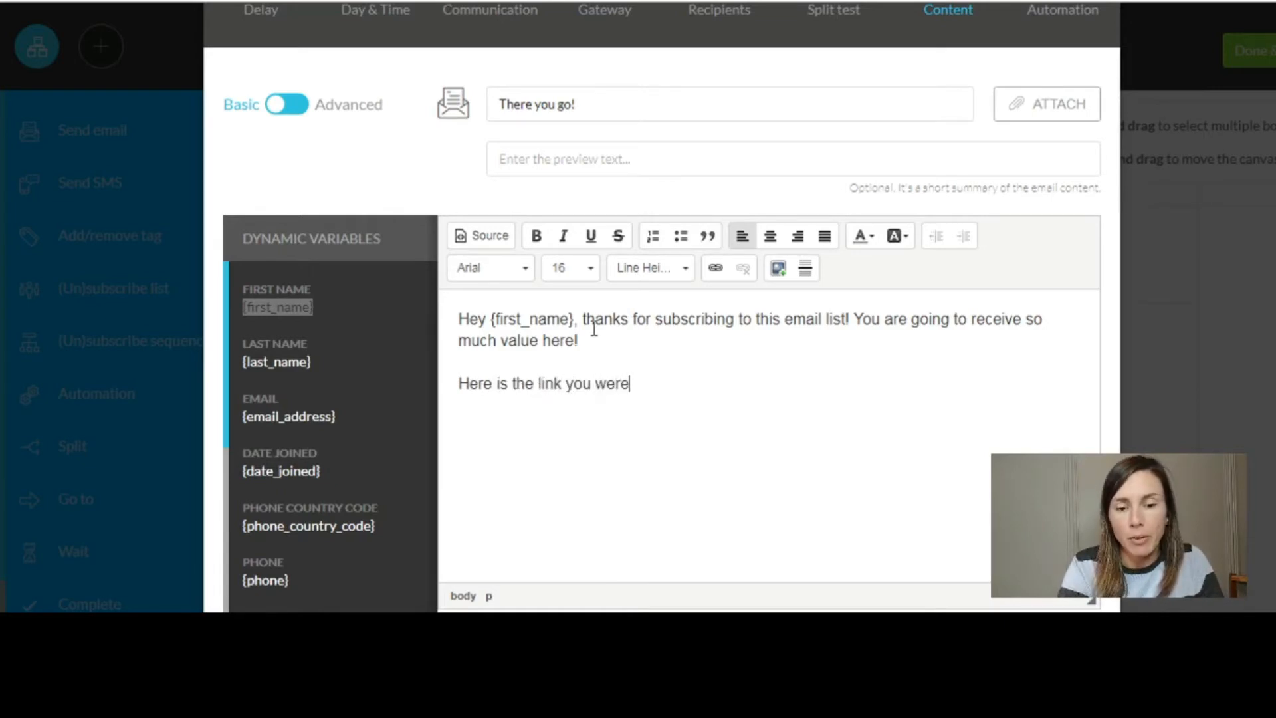
pyautogui.write(' looking for.')
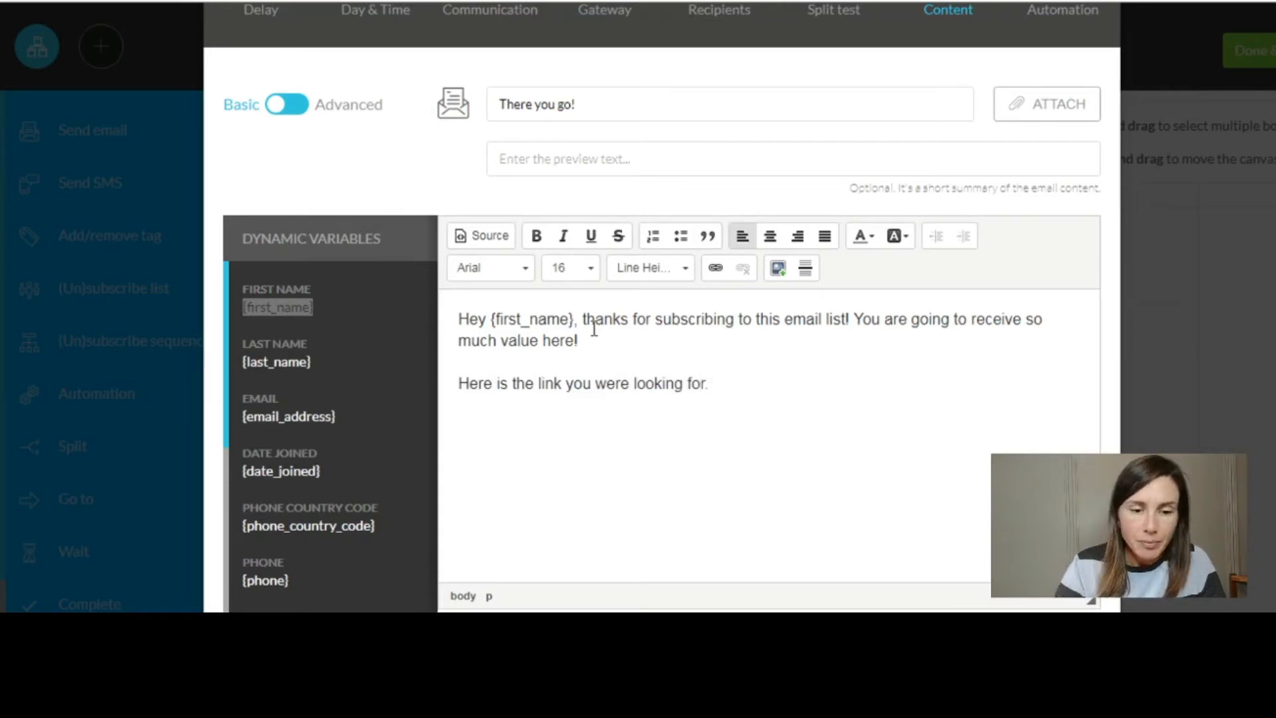
pyautogui.moveTo(727, 386)
pyautogui.mouseDown()
pyautogui.moveTo(455, 384)
pyautogui.moveTo(736, 391)
pyautogui.mouseUp()
pyautogui.click(475, 386)
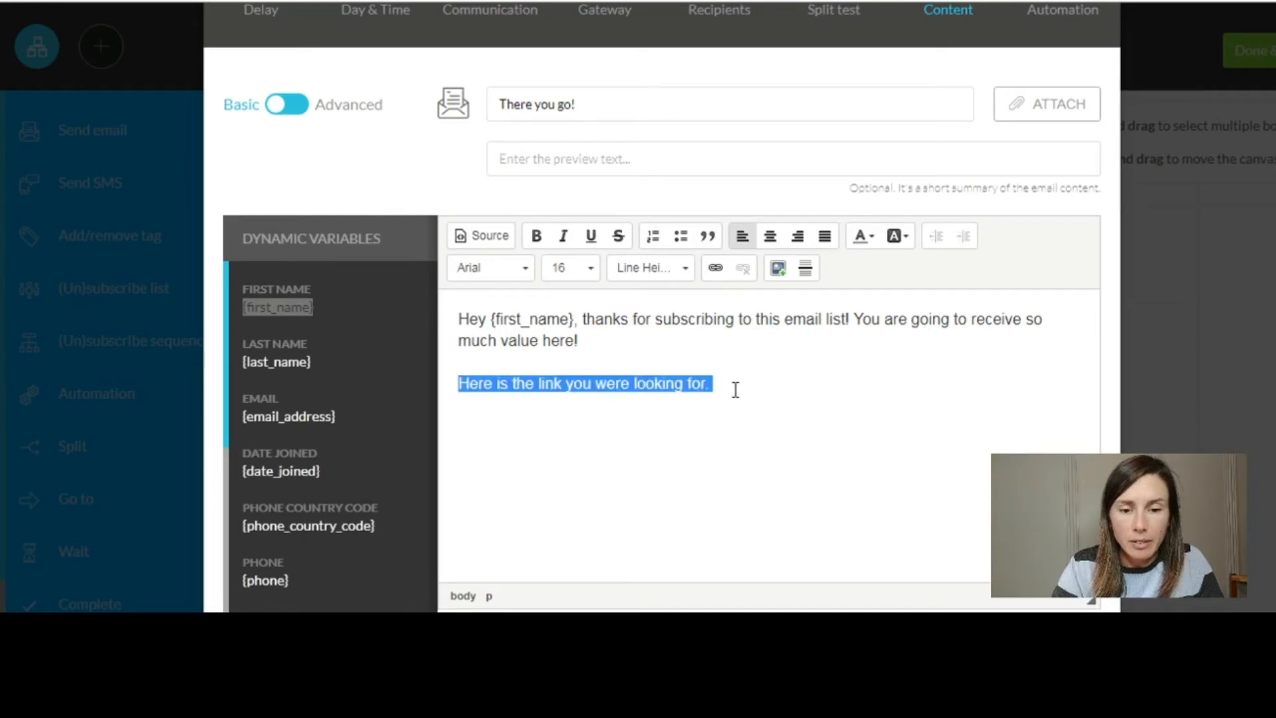
pyautogui.hotkey('ctrl', 'l')
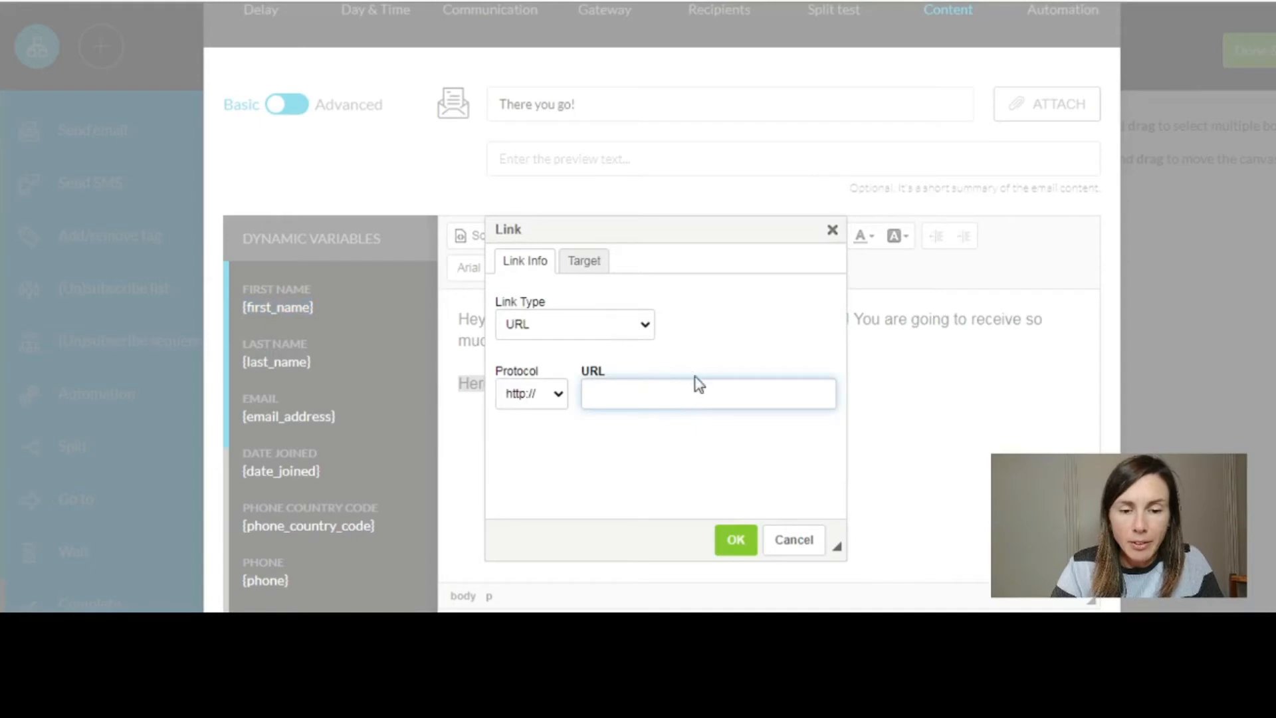
# - Cancel the Link dialog without a URL, leaving the link sentence as plain text
pyautogui.write('a')
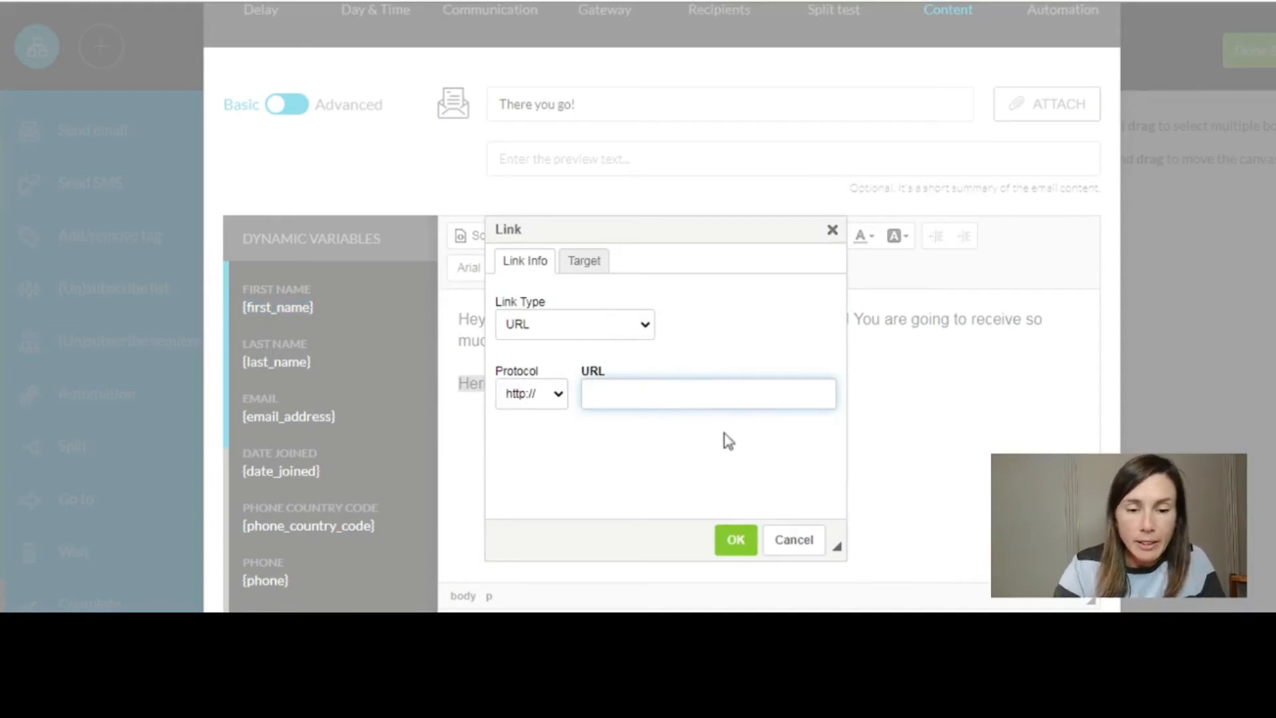
pyautogui.click(735, 545)
pyautogui.click(838, 64)
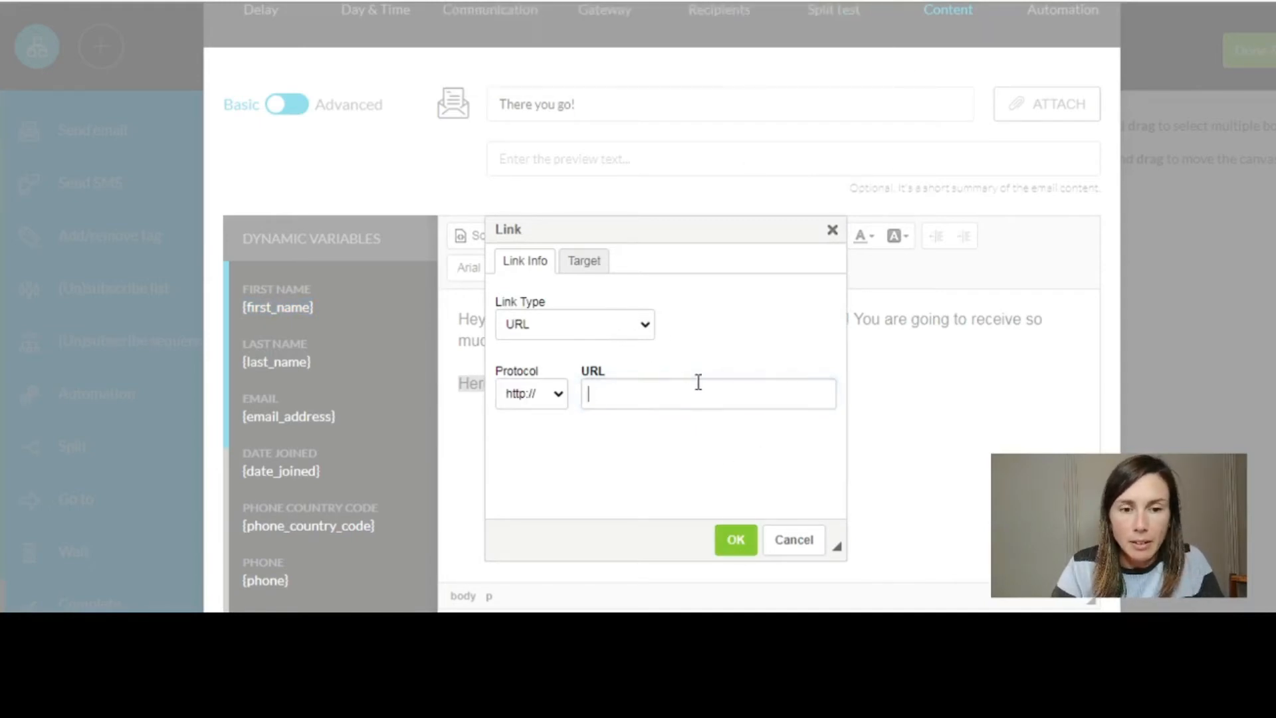
pyautogui.click(801, 540)
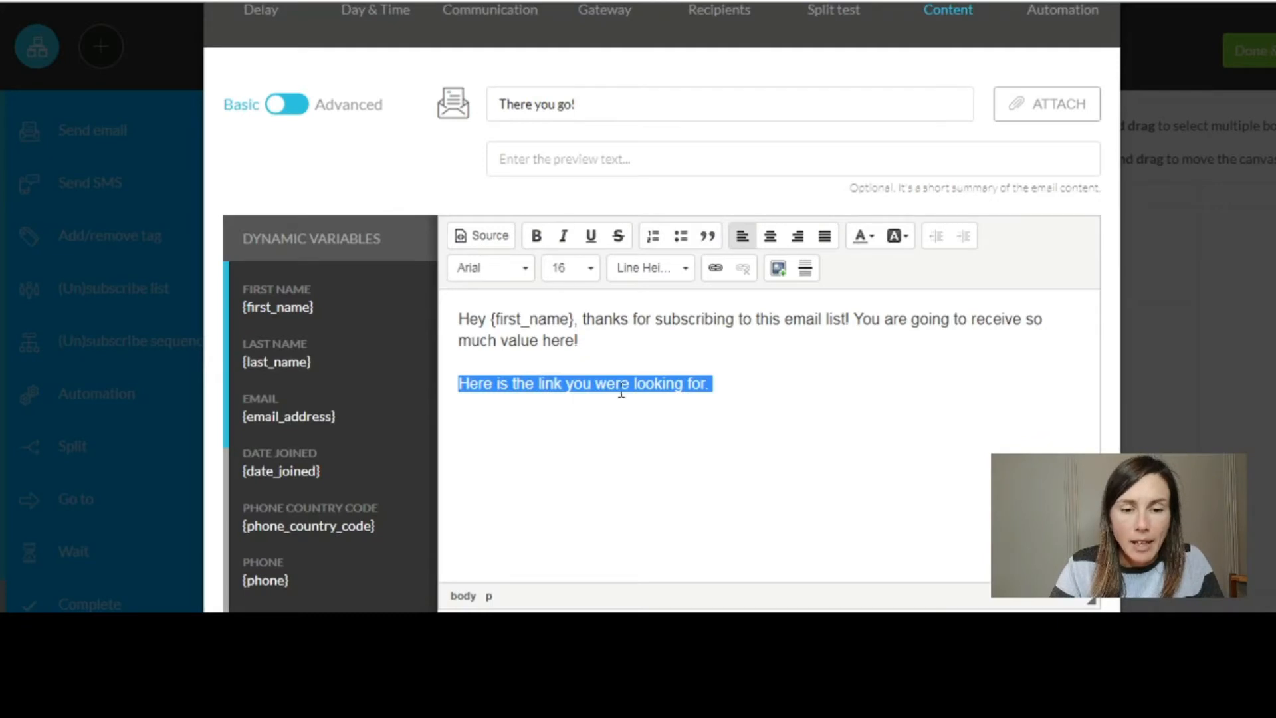
# - End the email with a 'Ciao!' line followed by the sender's name as signature
pyautogui.click(519, 271)
pyautogui.click(738, 424)
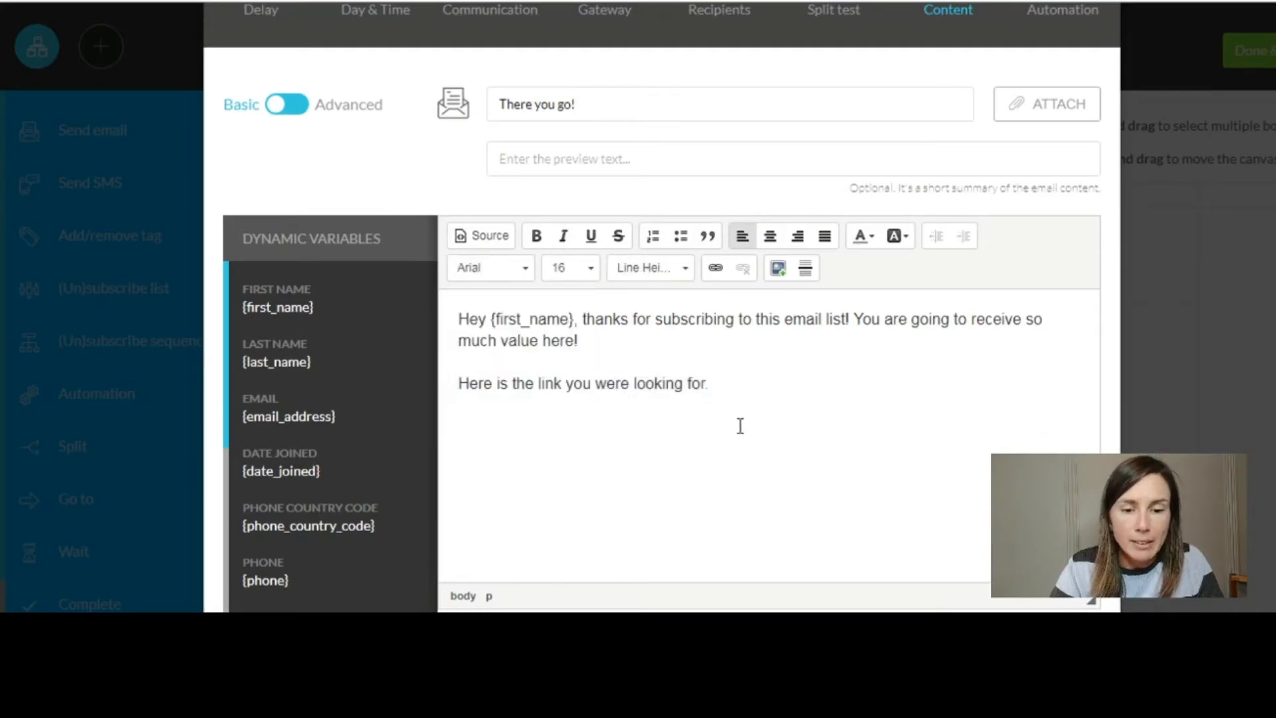
pyautogui.press('Return')
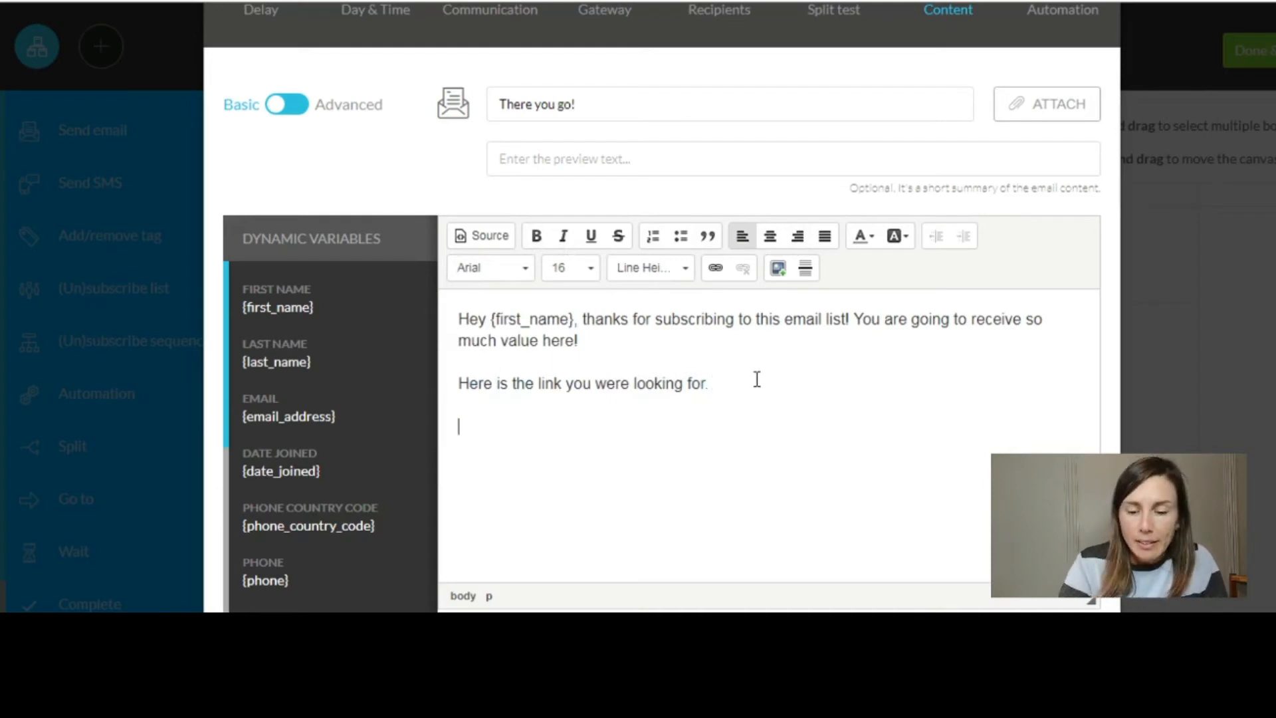
pyautogui.write('Ciao!')
pyautogui.press('Return')
pyautogui.write('Mar')
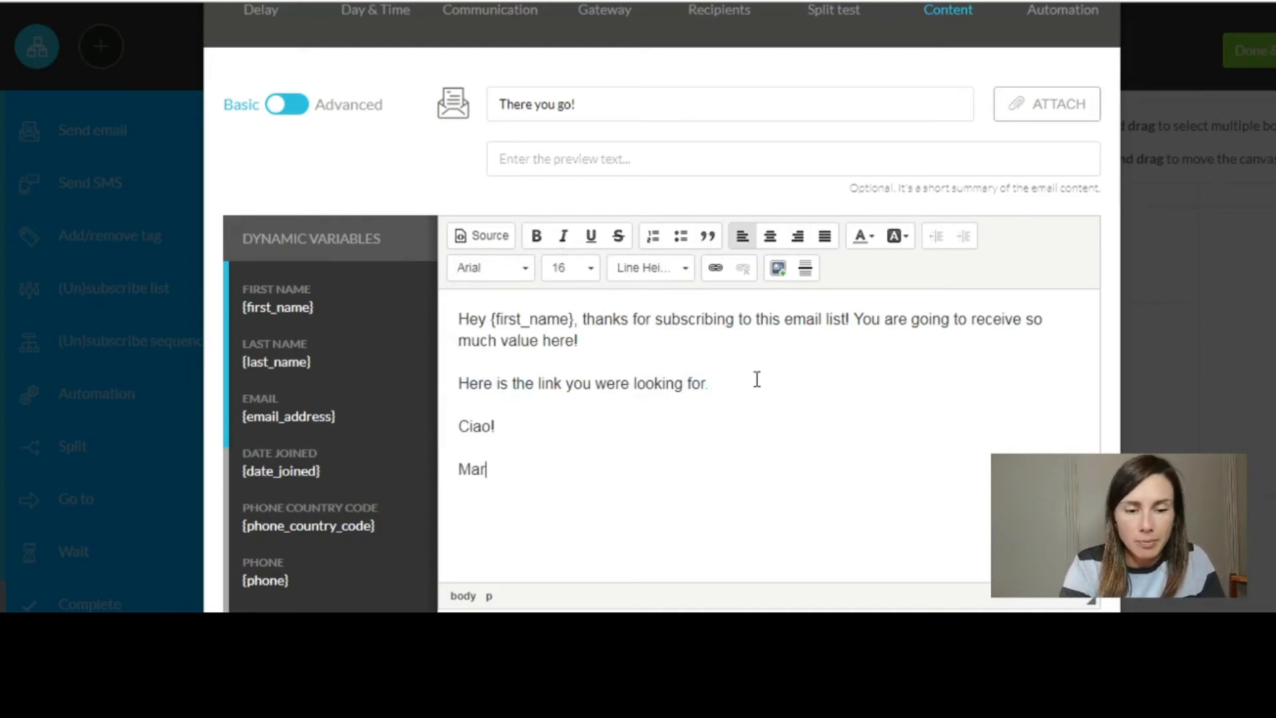
pyautogui.write('ie-Christine')
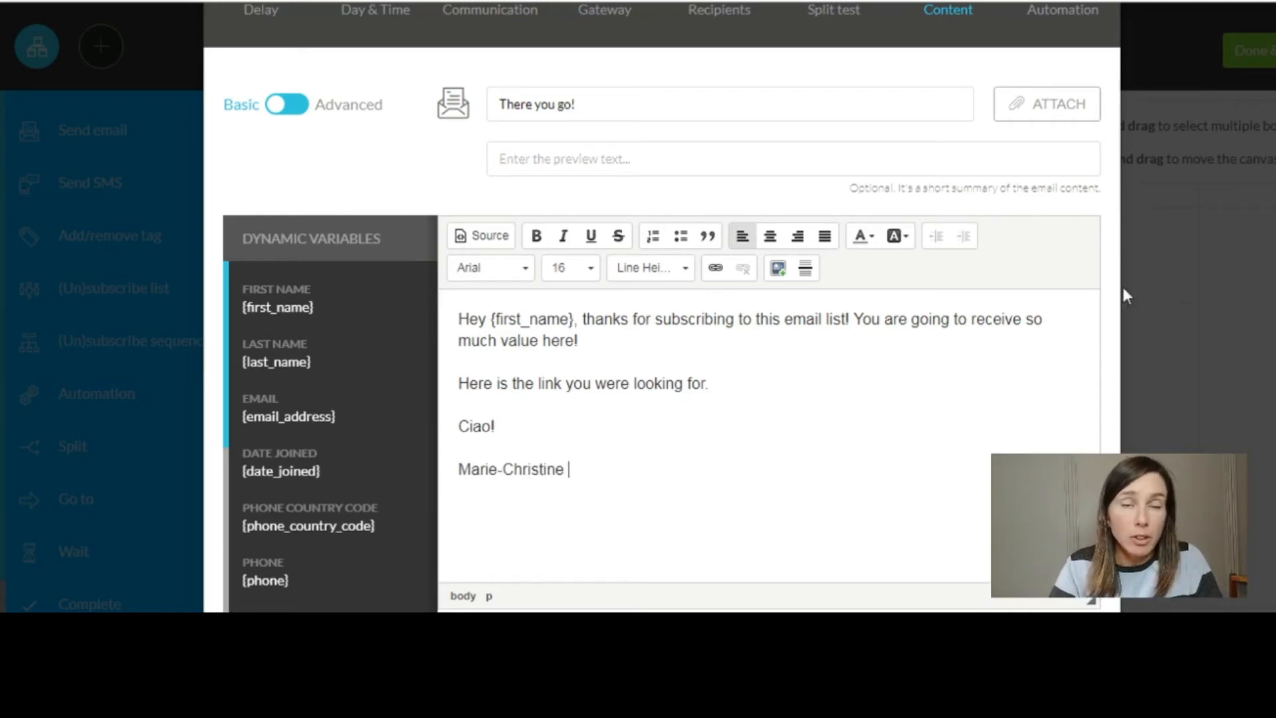
pyautogui.scroll(-2, 1216, 302)
pyautogui.scroll(3, 1207, 339)
pyautogui.scroll(-3, 1208, 344)
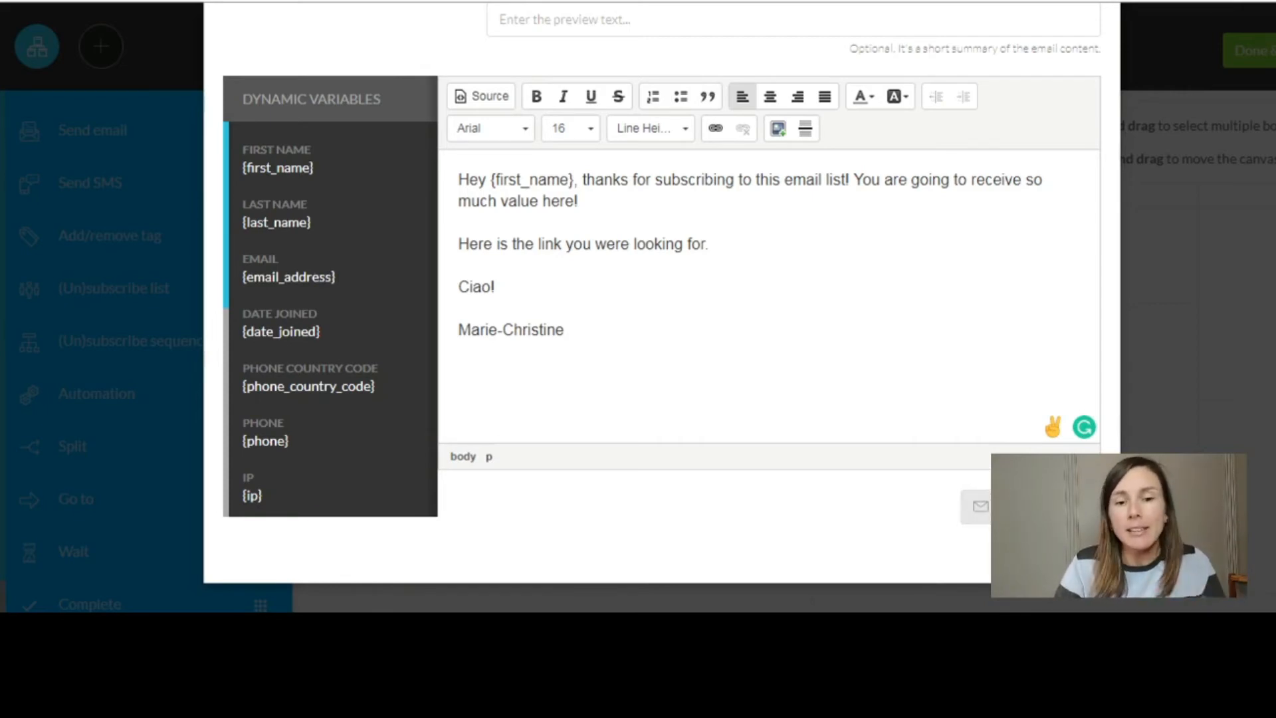
pyautogui.scroll(5, 1167, 363)
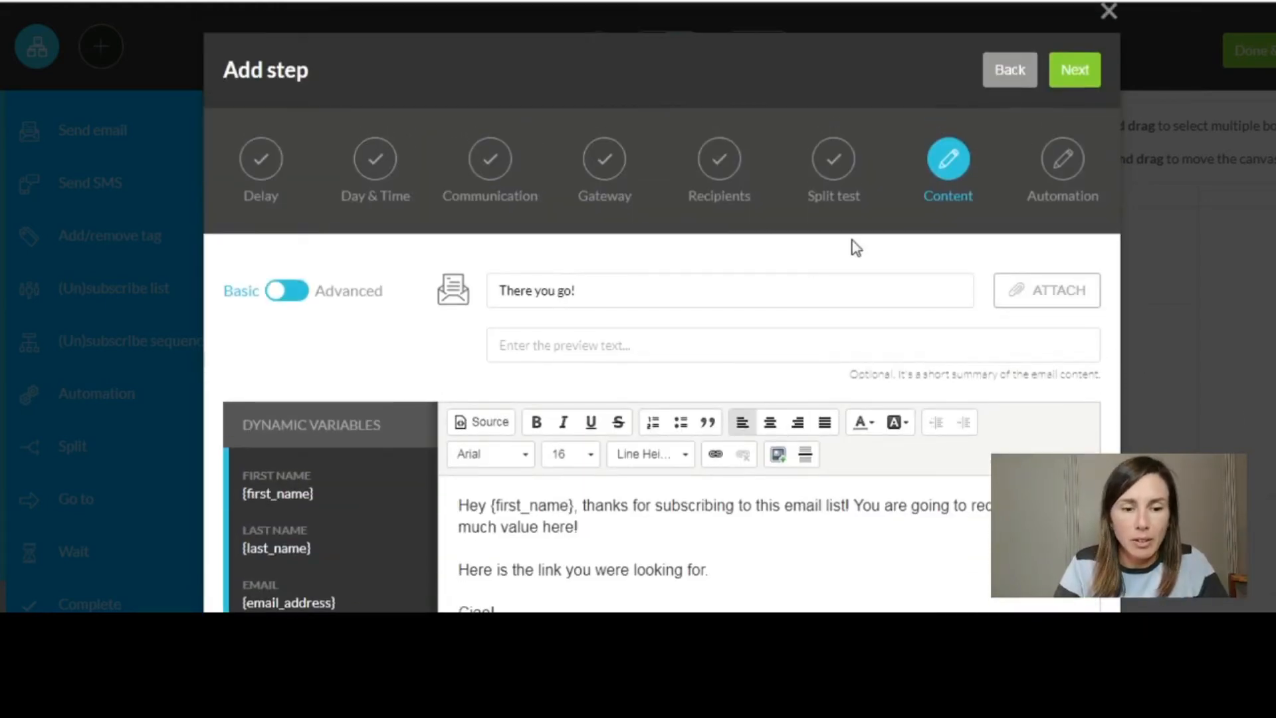
# - Create the 'email1 Test sequence' step, activate it, and connect it below the starting rules
pyautogui.click(1074, 77)
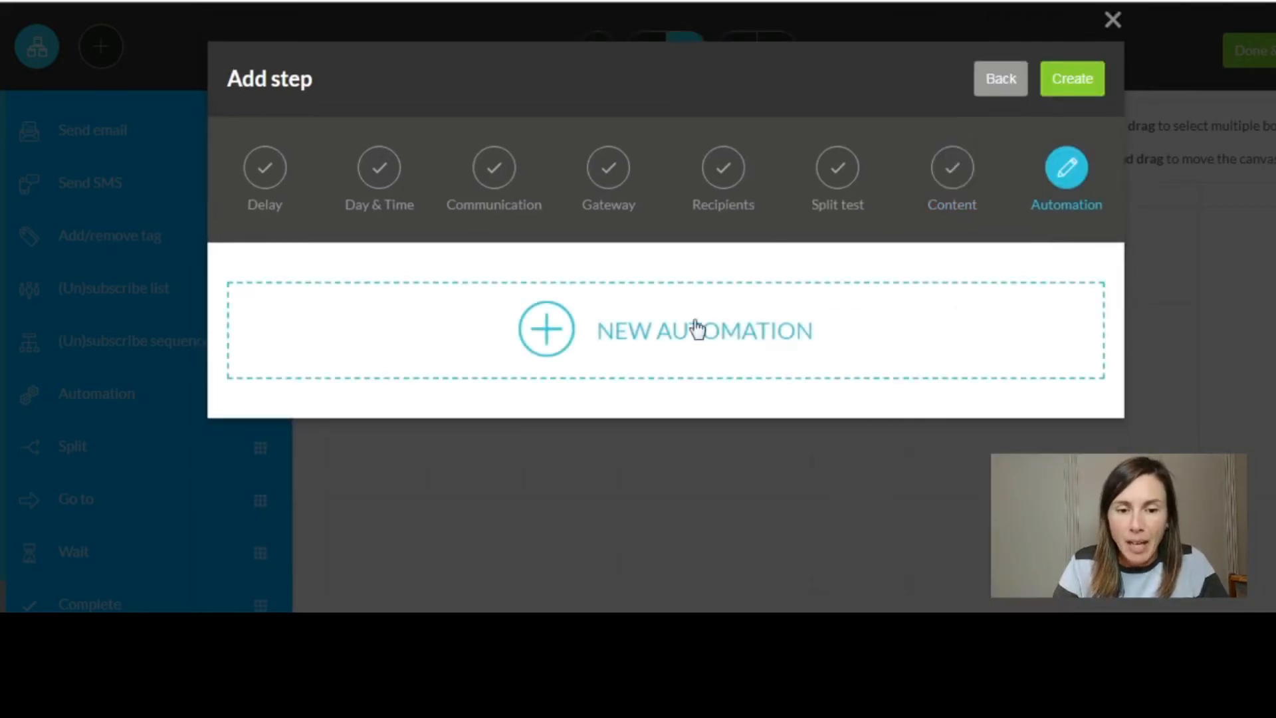
pyautogui.click(1084, 85)
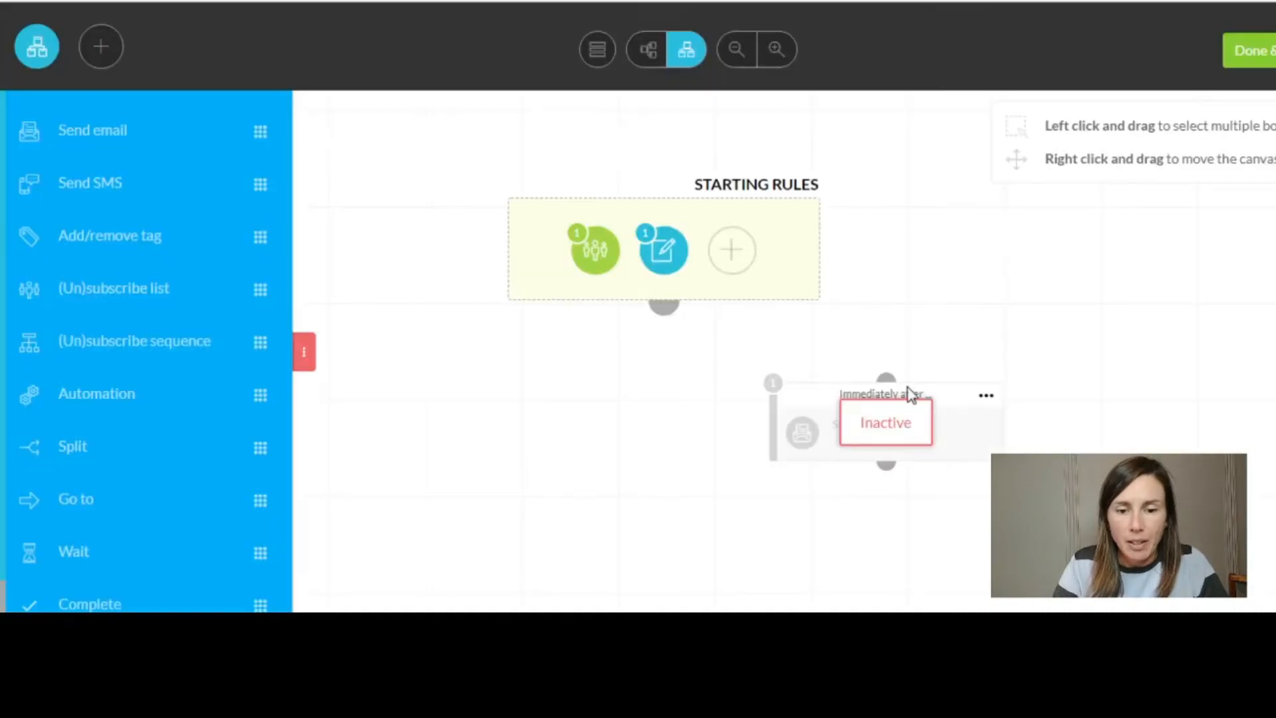
pyautogui.click(987, 396)
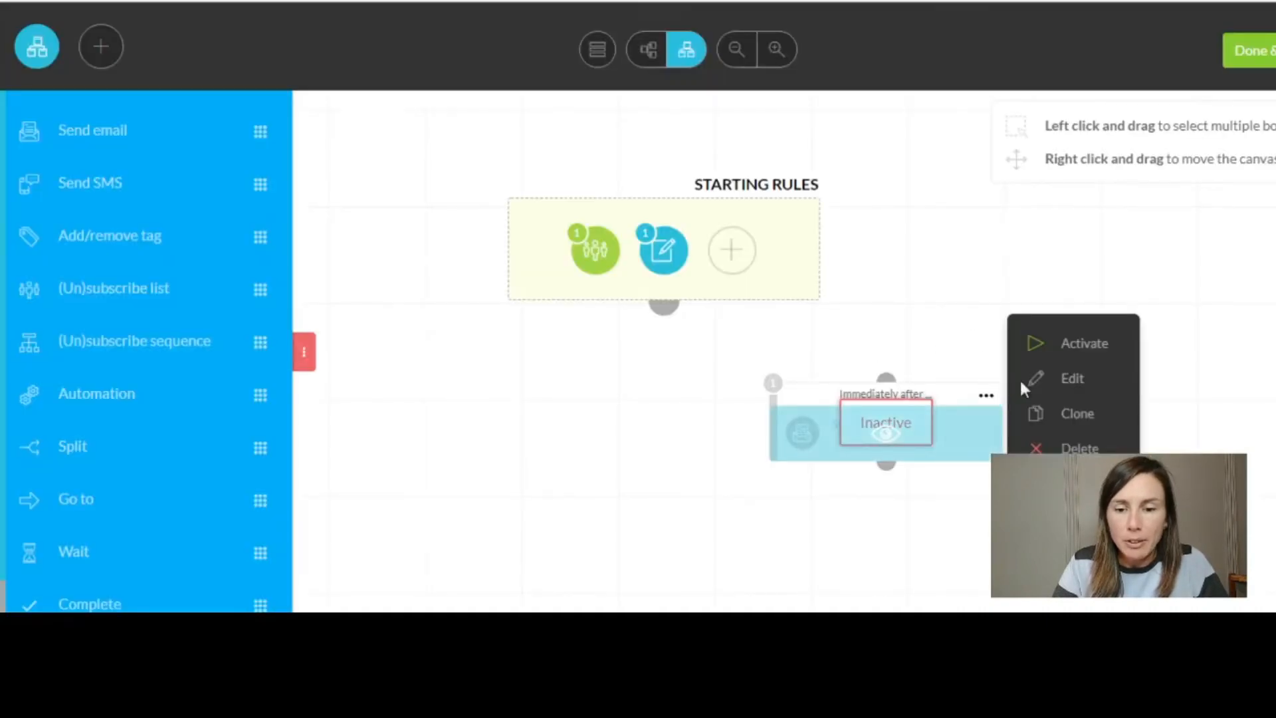
pyautogui.click(1063, 345)
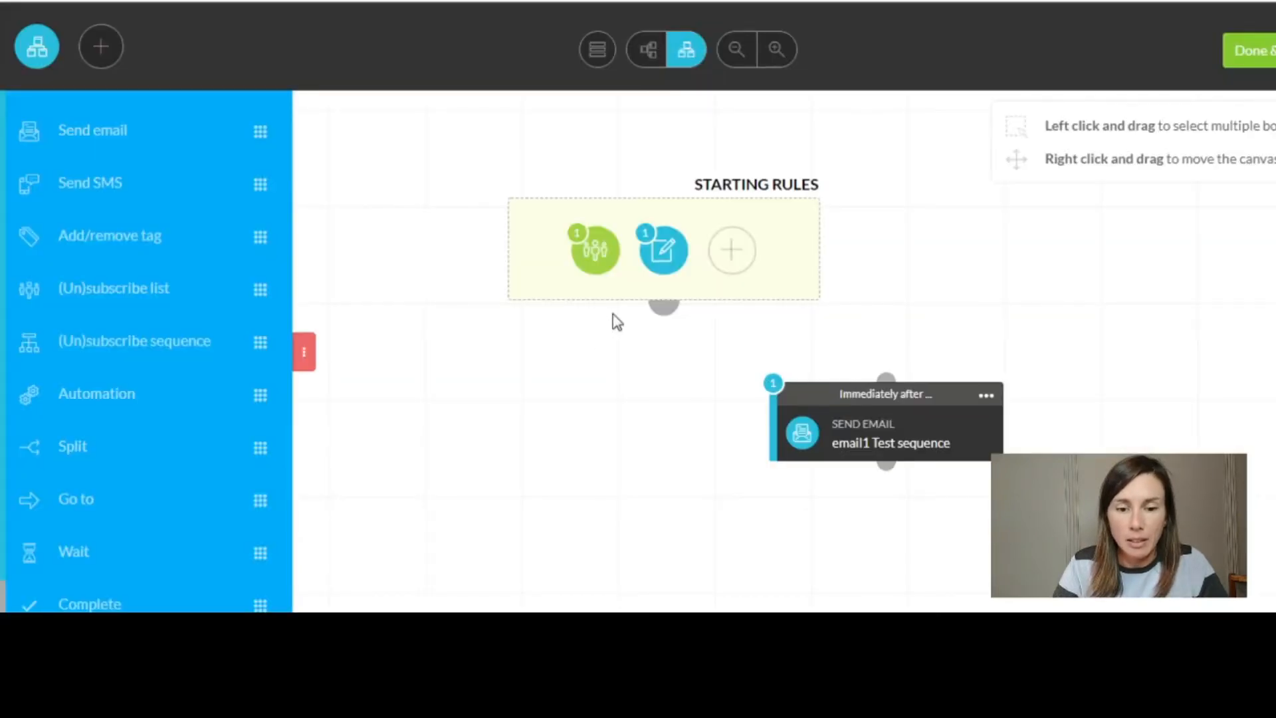
pyautogui.moveTo(666, 307); pyautogui.dragTo(880, 376)
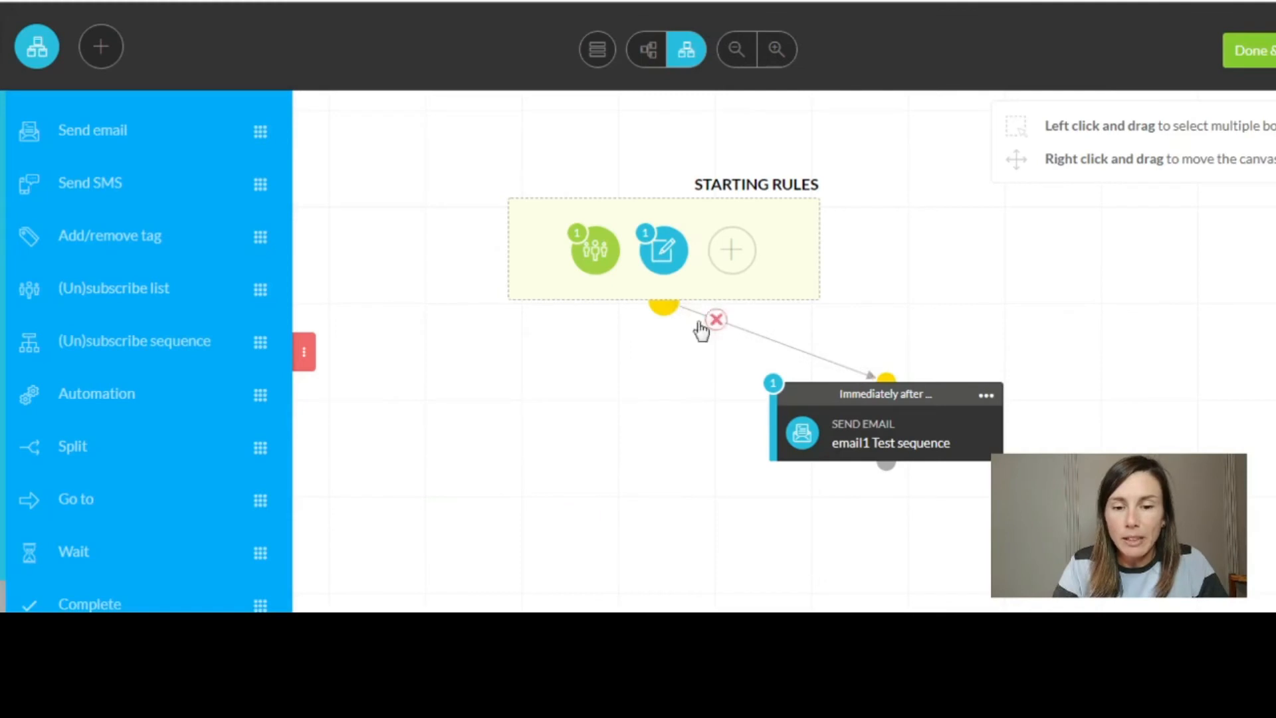
# - Arrange the steps into a column and add a new Send email step below email1
pyautogui.click(598, 61)
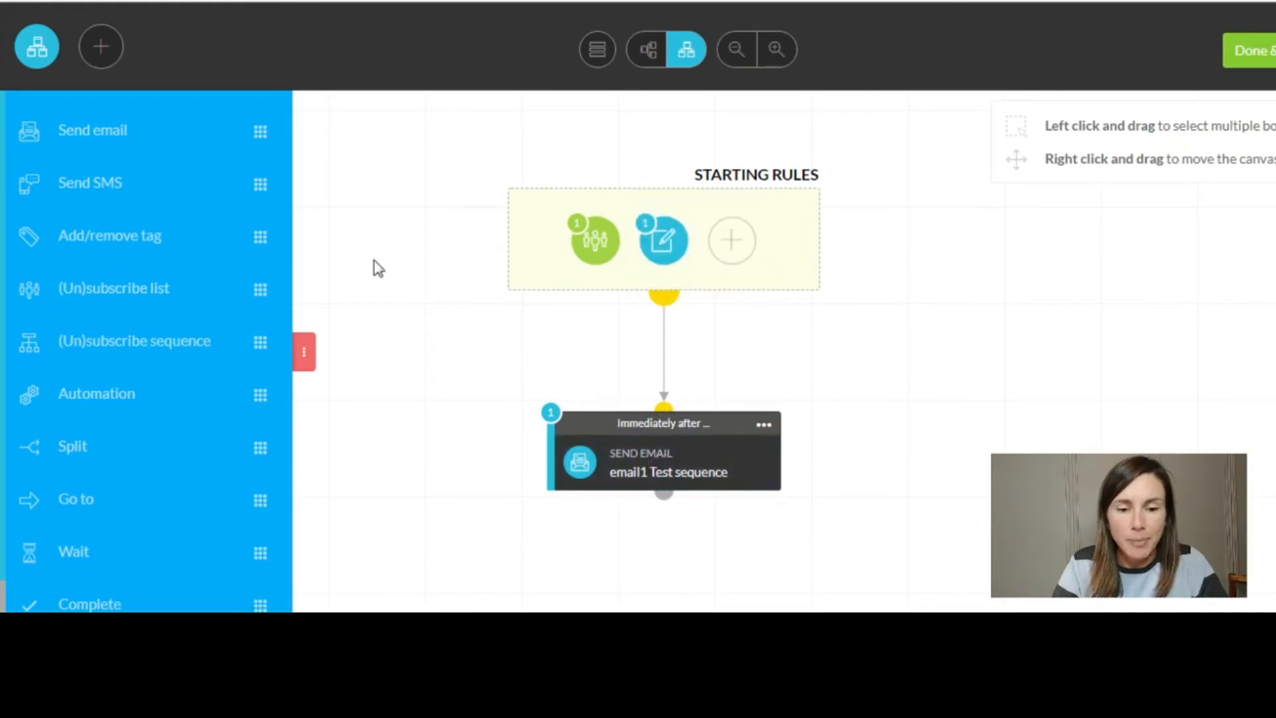
pyautogui.moveTo(100, 128); pyautogui.dragTo(635, 463)
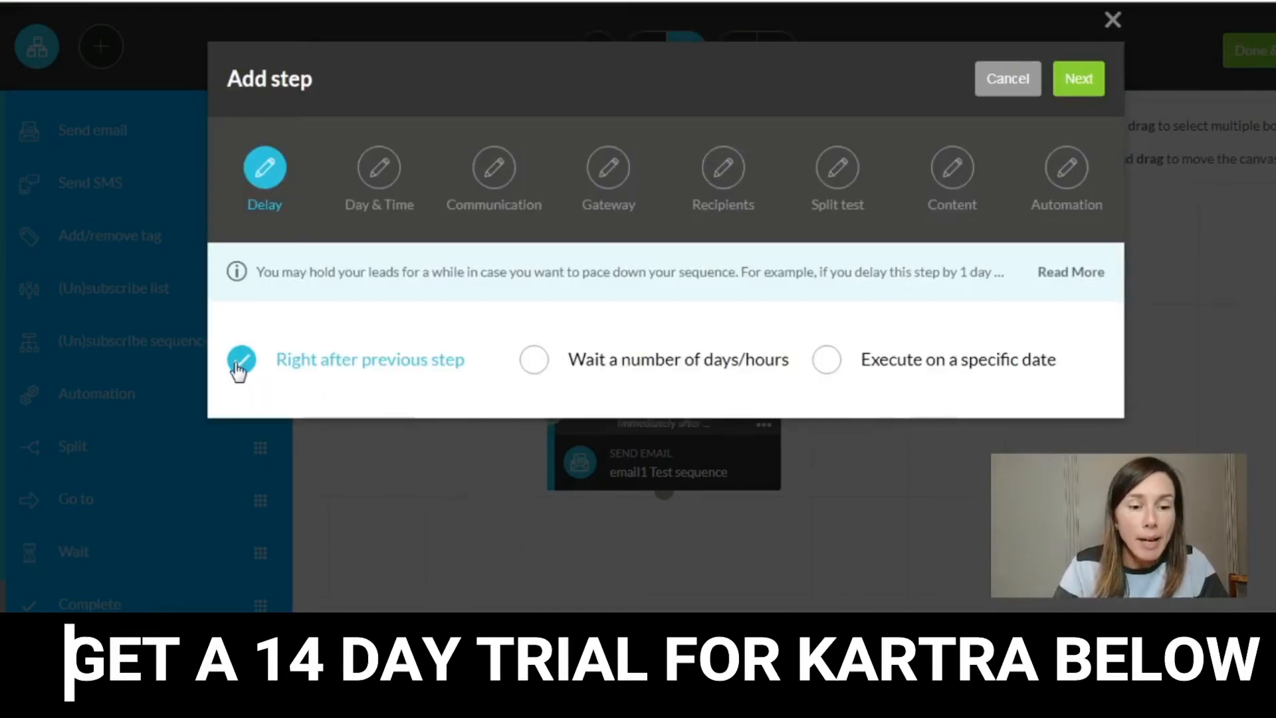
# - Make the second email wait 1 day, with all days and times allowed
pyautogui.click(539, 363)
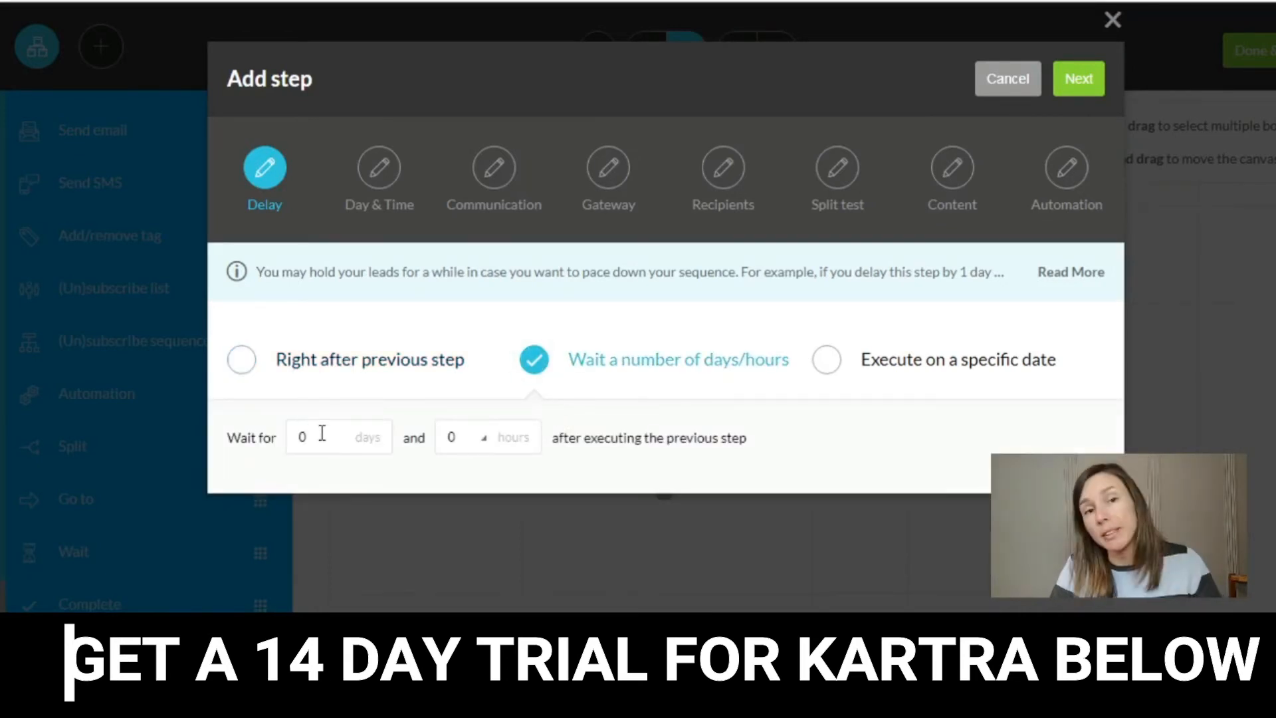
pyautogui.click(297, 433)
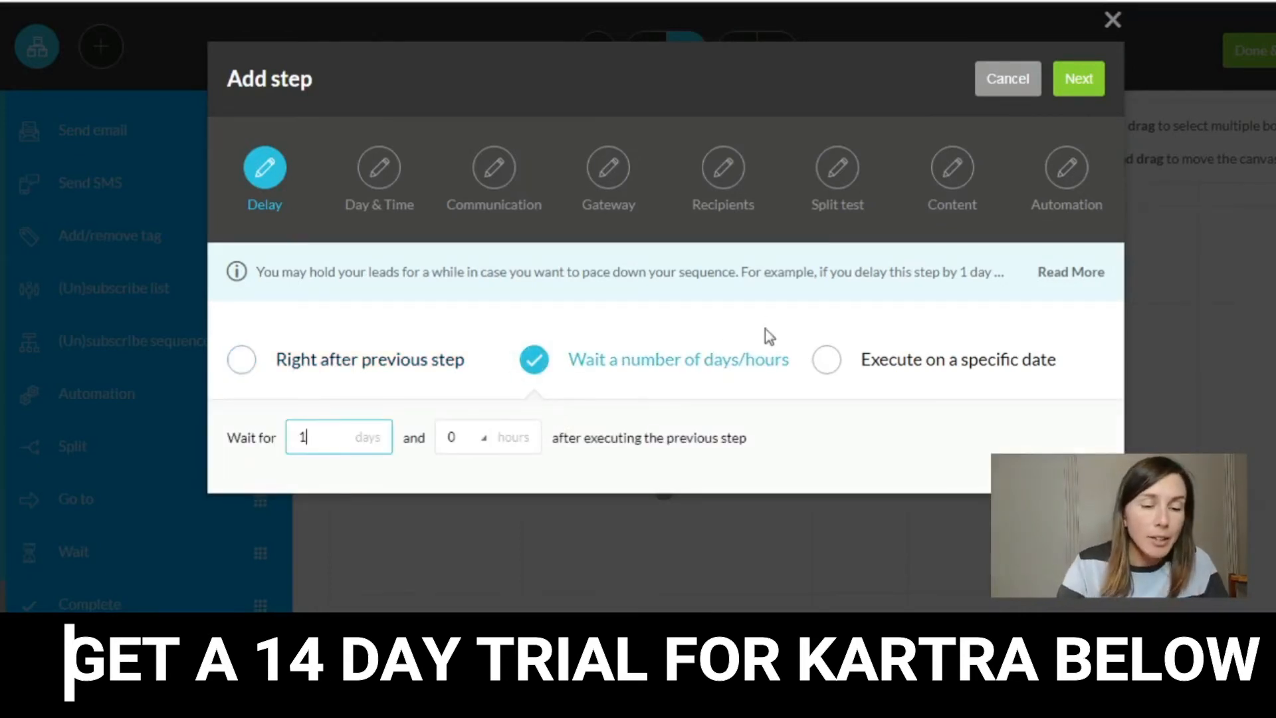
pyautogui.click(1083, 80)
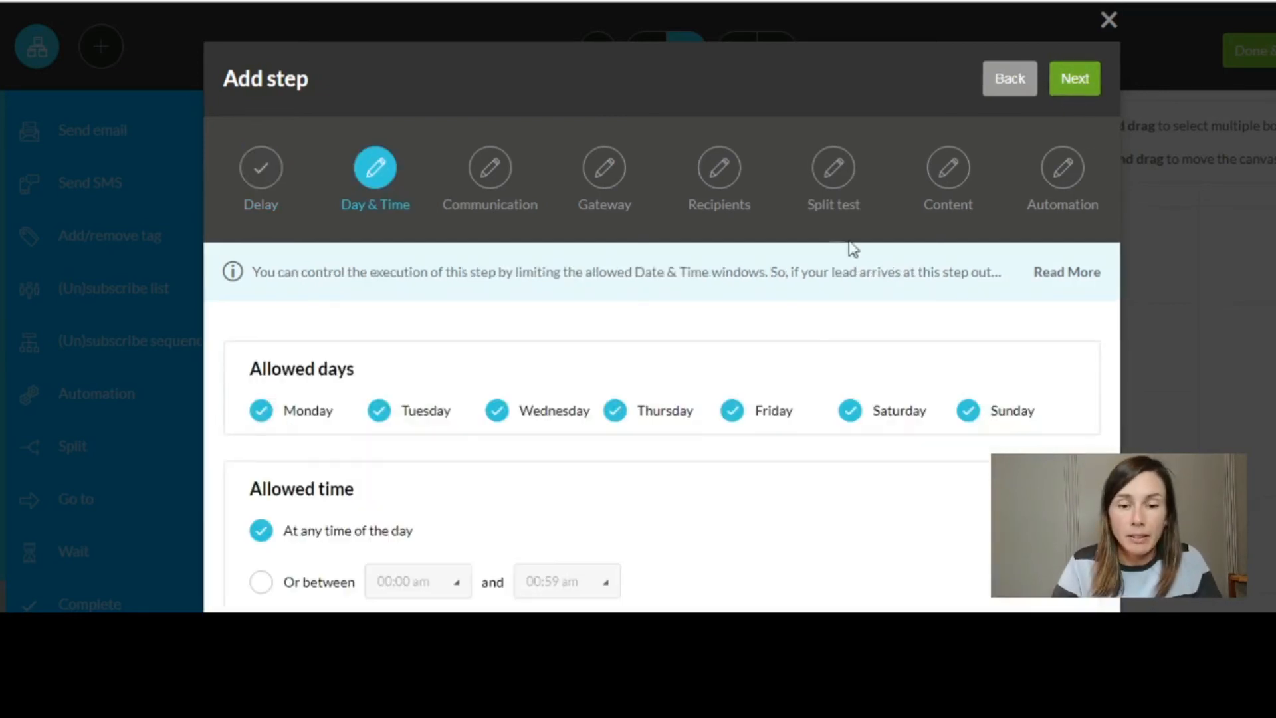
pyautogui.click(1068, 79)
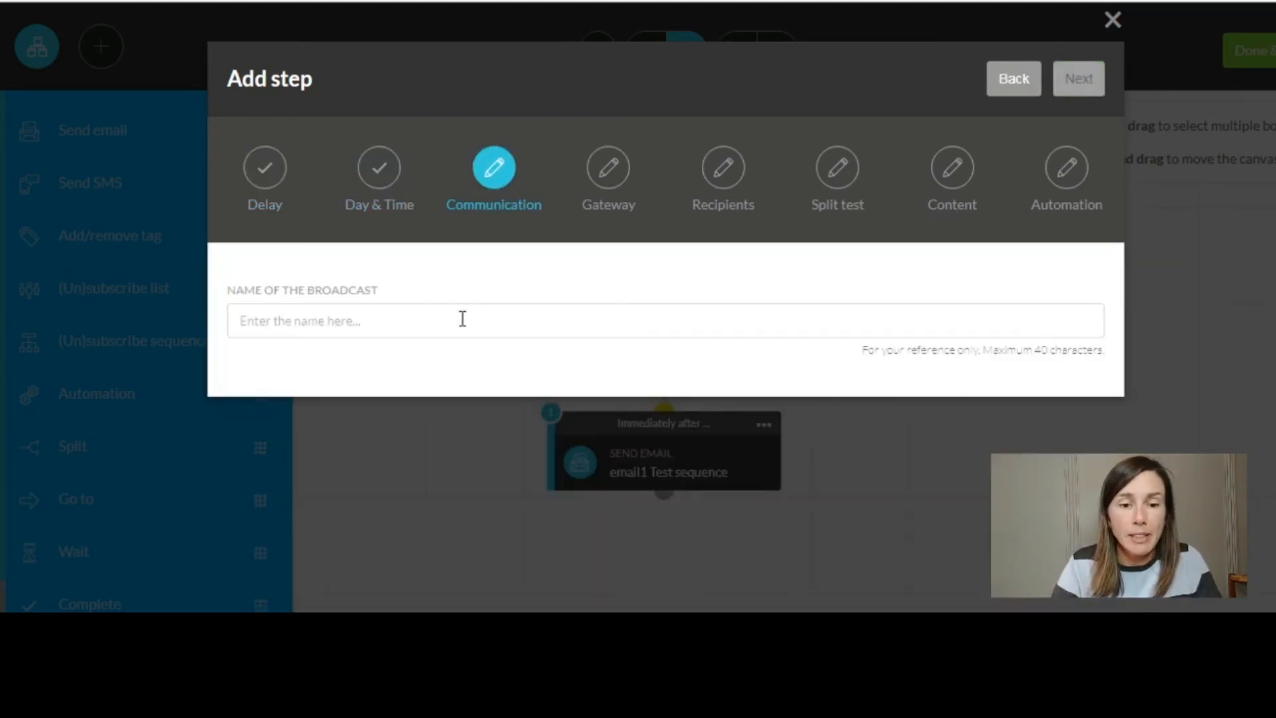
# - Name the broadcast 'email2 test sequence' and correct the sender name's capitalisation
pyautogui.click(444, 332)
pyautogui.write('emai')
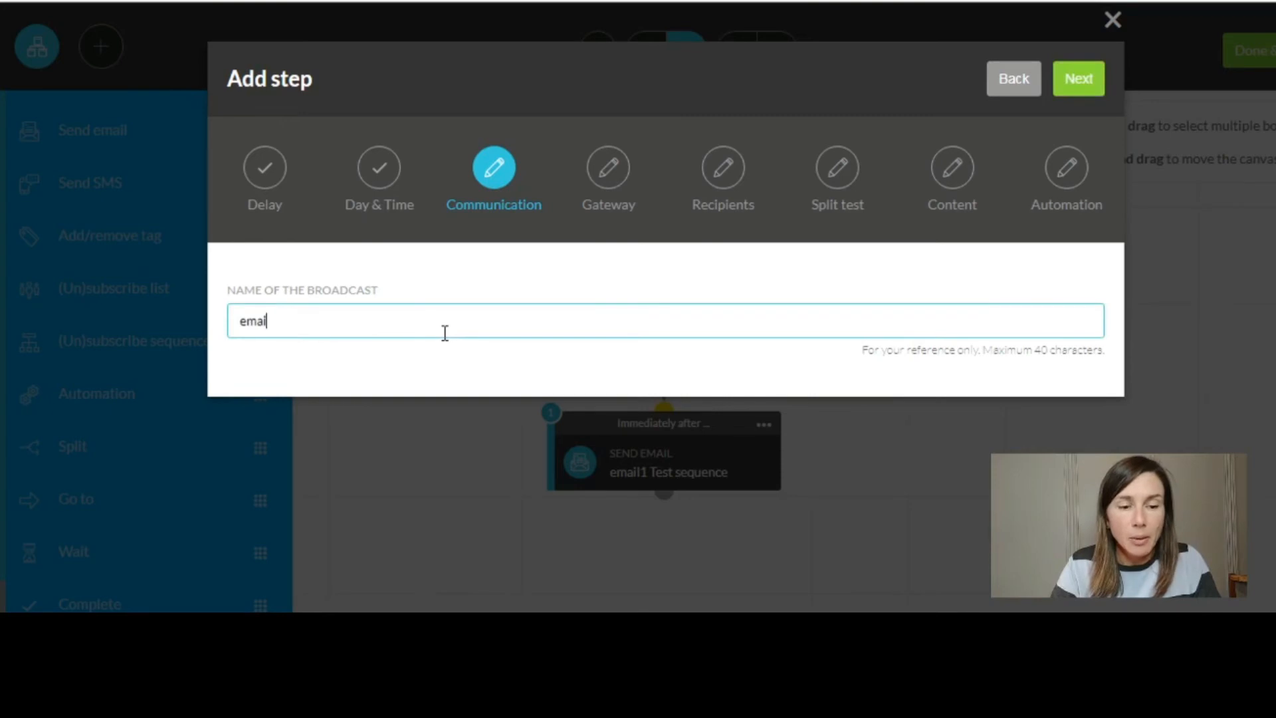
pyautogui.write('l2 test sequence')
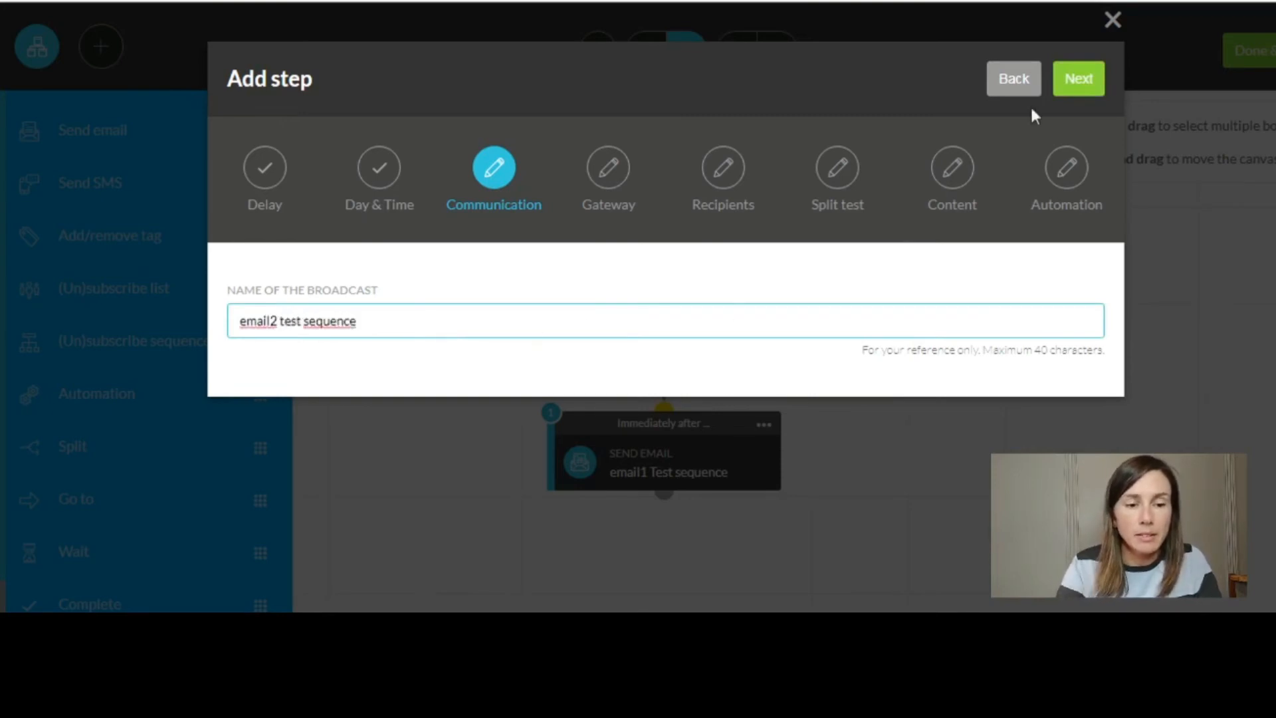
pyautogui.click(1077, 92)
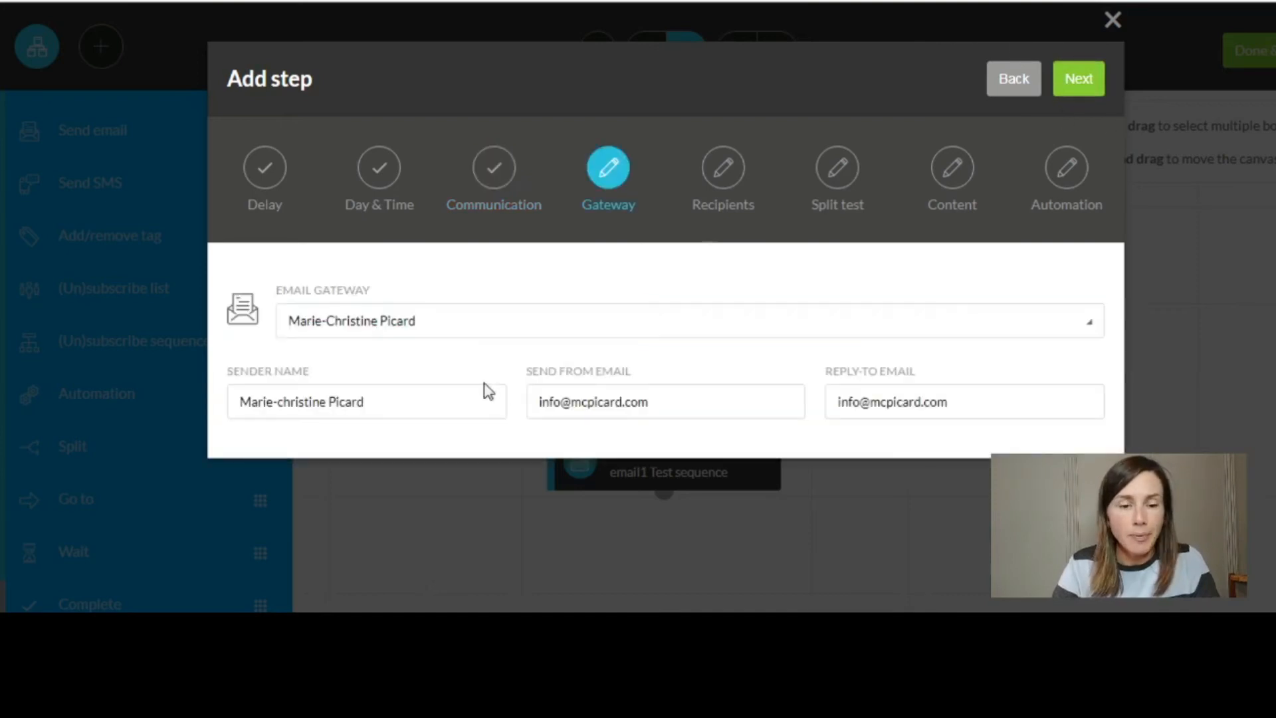
pyautogui.click(405, 402)
pyautogui.press('BackSpace')
pyautogui.press('BackSpace')
pyautogui.press('BackSpace')
pyautogui.press('BackSpace')
pyautogui.press('BackSpace')
pyautogui.press('BackSpace')
pyautogui.press('BackSpace')
pyautogui.press('BackSpace')
pyautogui.press('BackSpace')
pyautogui.press('BackSpace')
pyautogui.press('BackSpace')
pyautogui.press('BackSpace')
pyautogui.press('BackSpace')
pyautogui.press('BackSpace')
pyautogui.press('BackSpace')
pyautogui.press('BackSpace')
pyautogui.write('Christine Picard')
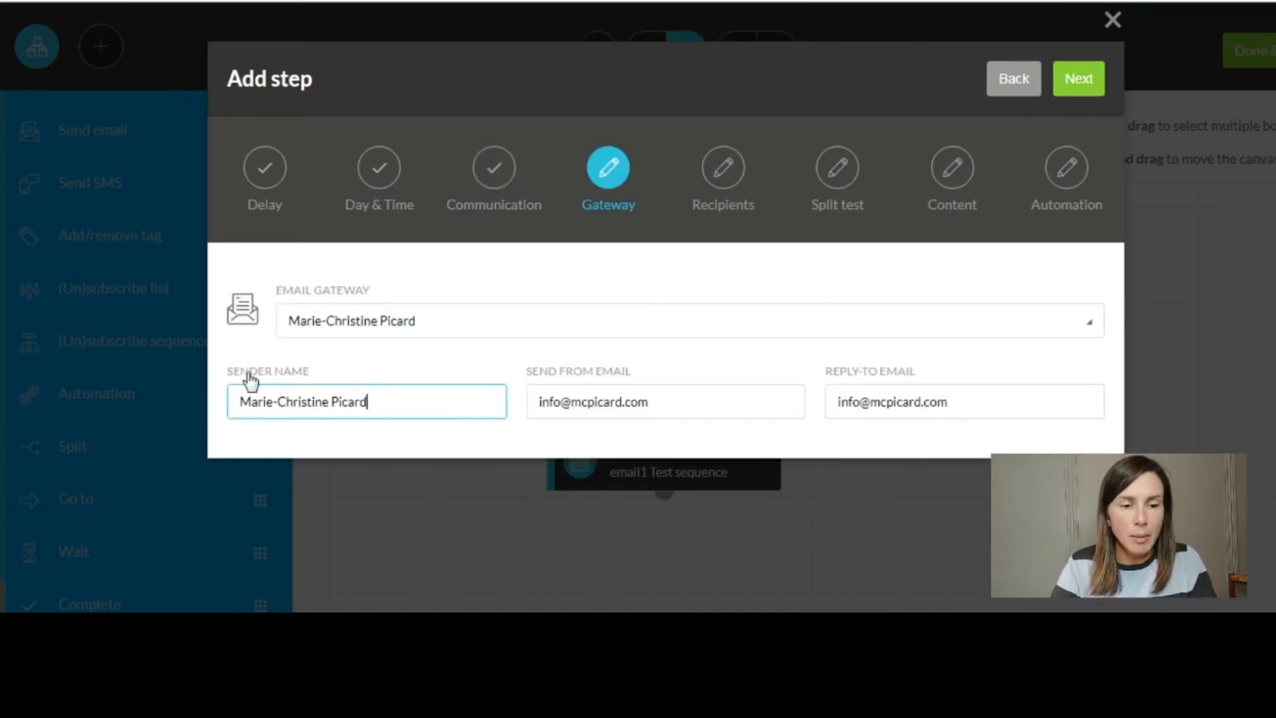
pyautogui.click(1078, 85)
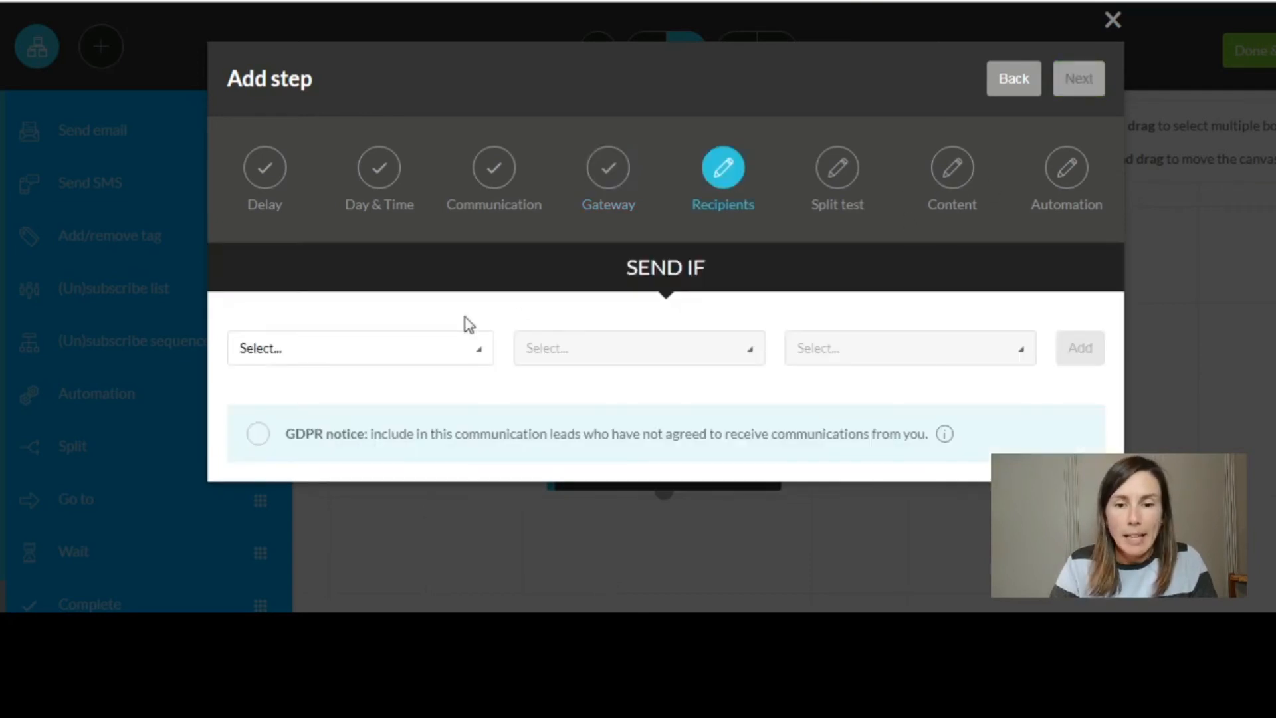
# - Send the email to anyone reaching this step, as a single email rather than a split test
pyautogui.click(464, 353)
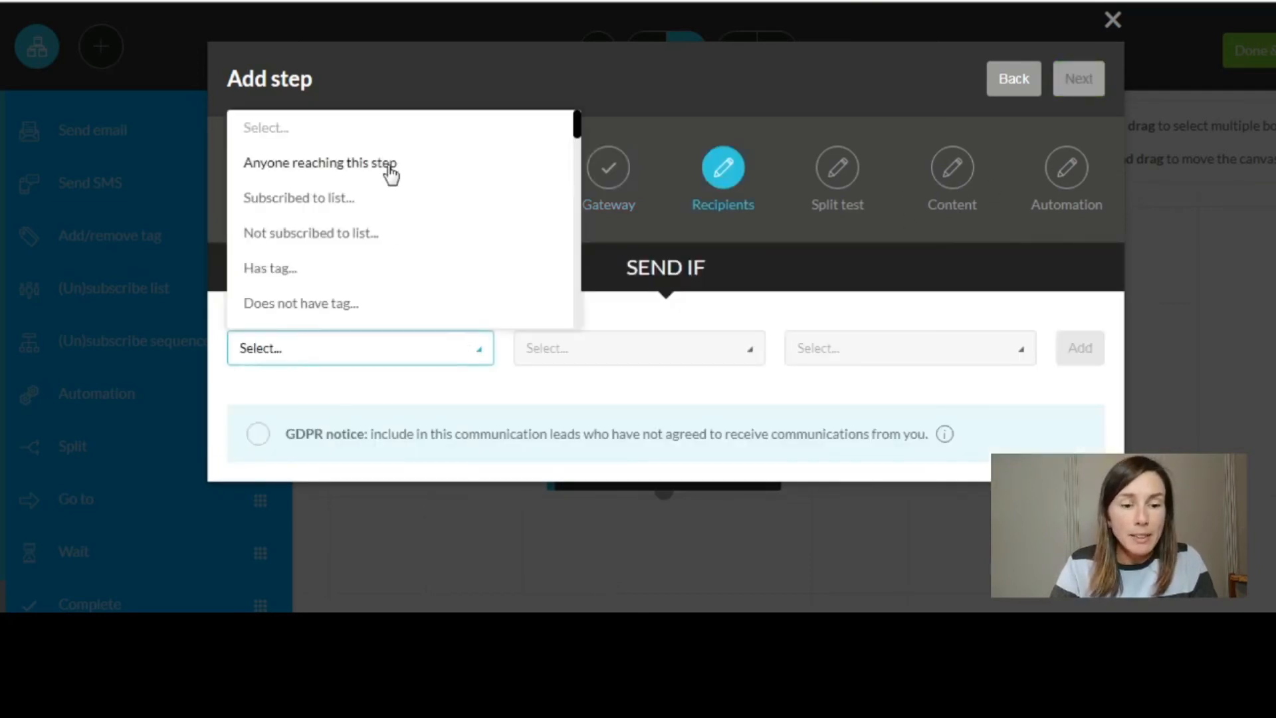
pyautogui.click(389, 168)
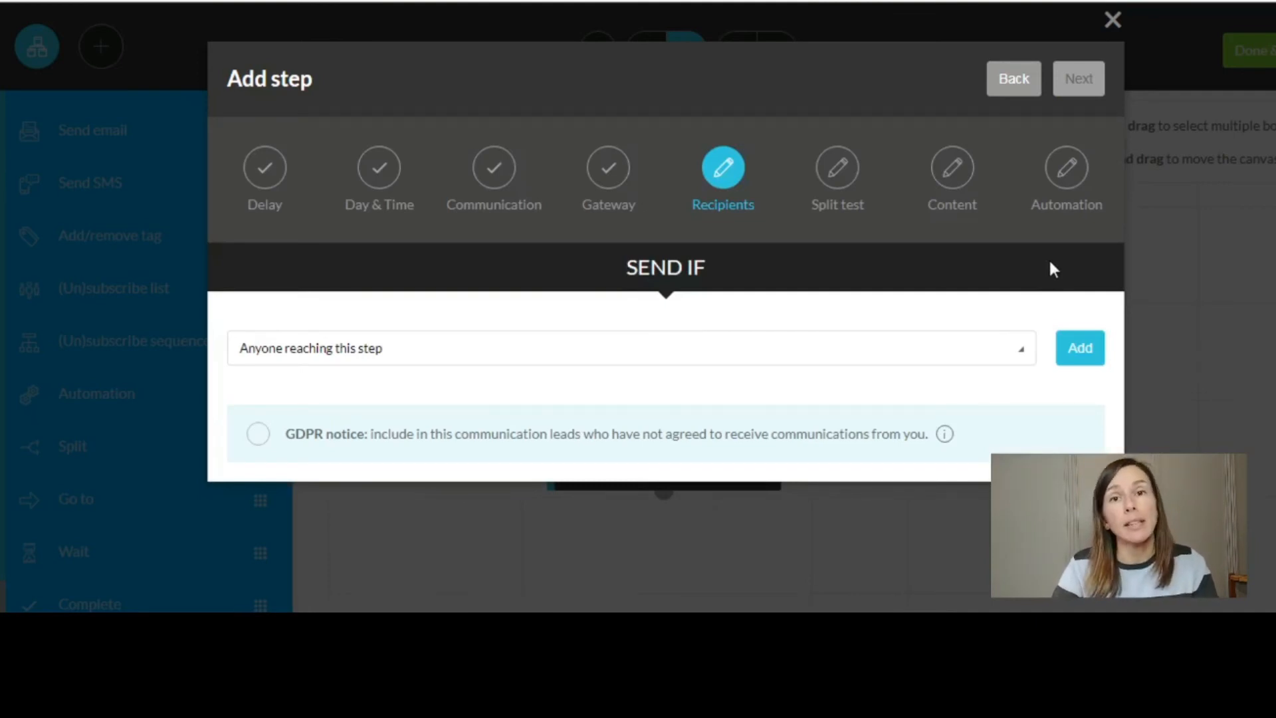
pyautogui.click(1077, 359)
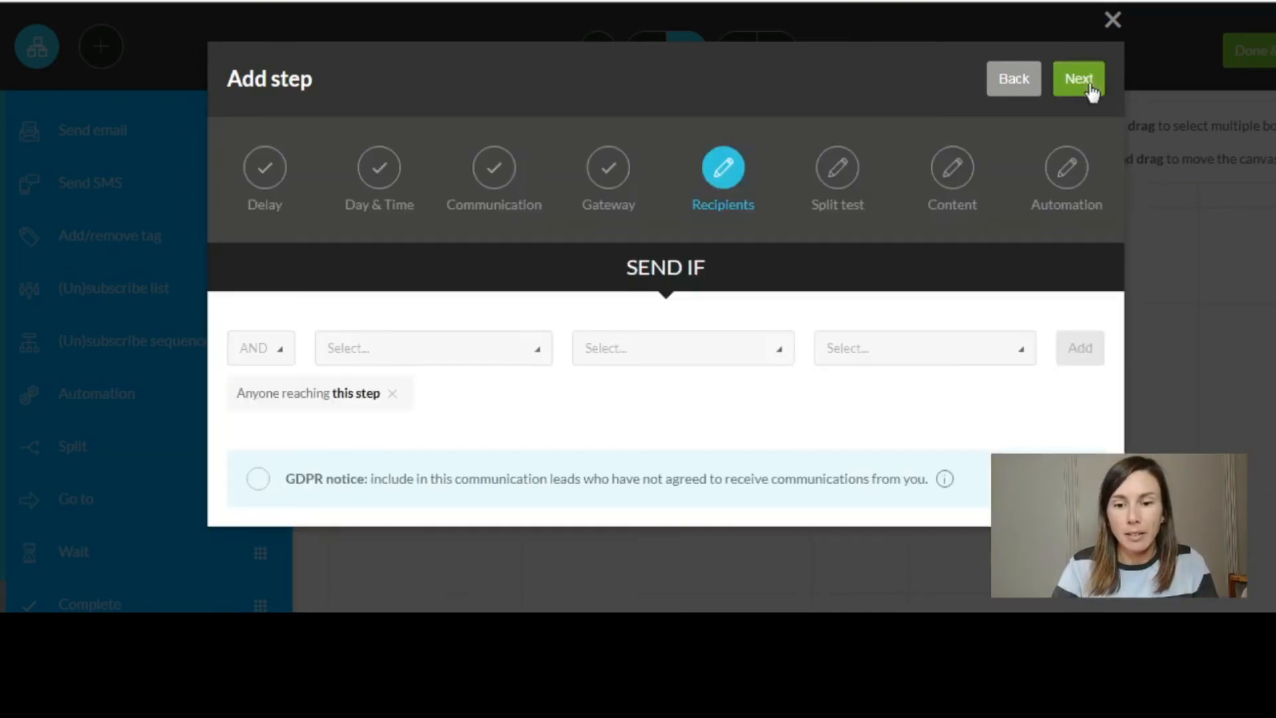
pyautogui.click(1089, 89)
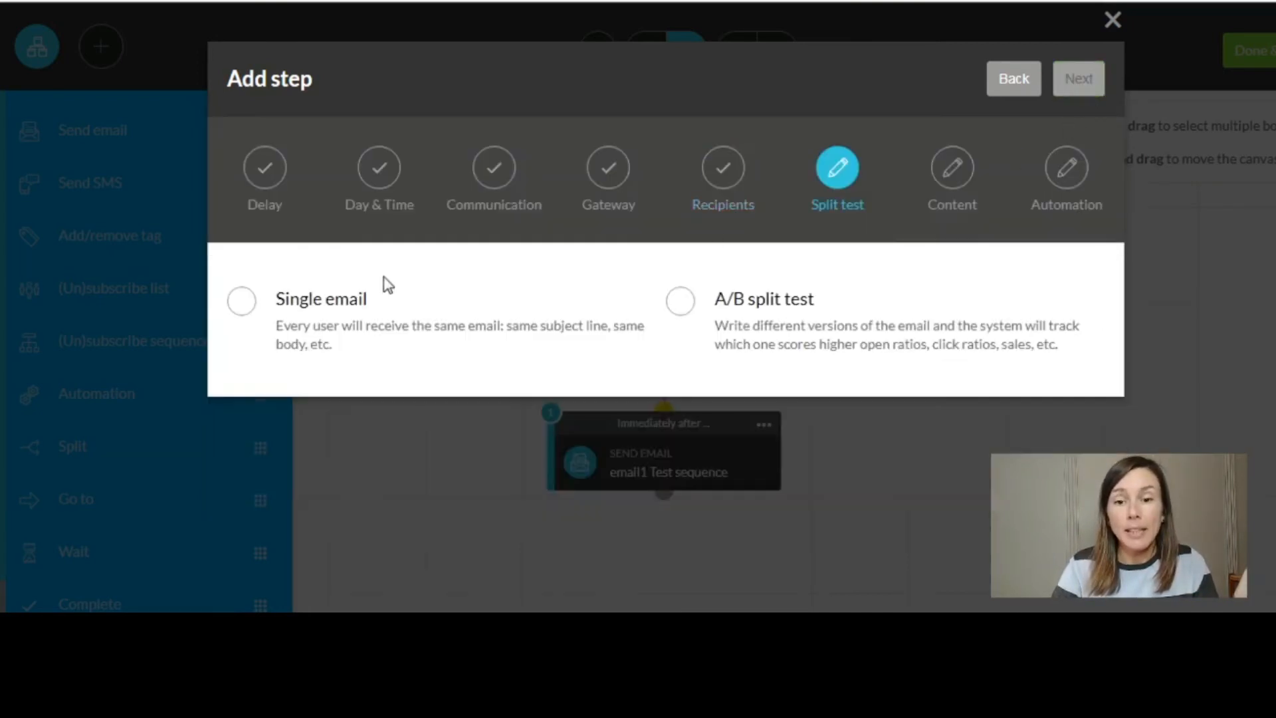
pyautogui.click(242, 304)
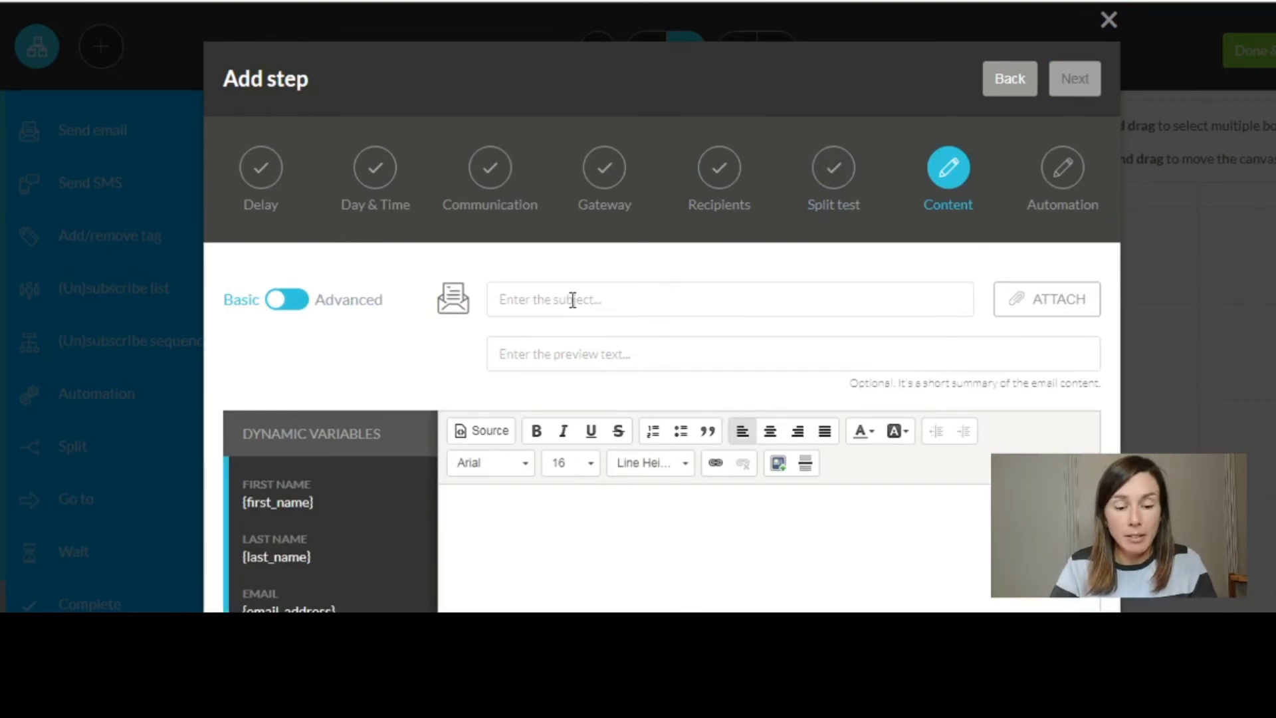
# - Enter 'Second attempt!' as the second email's subject line
pyautogui.click(572, 300)
pyautogui.write('Second a')
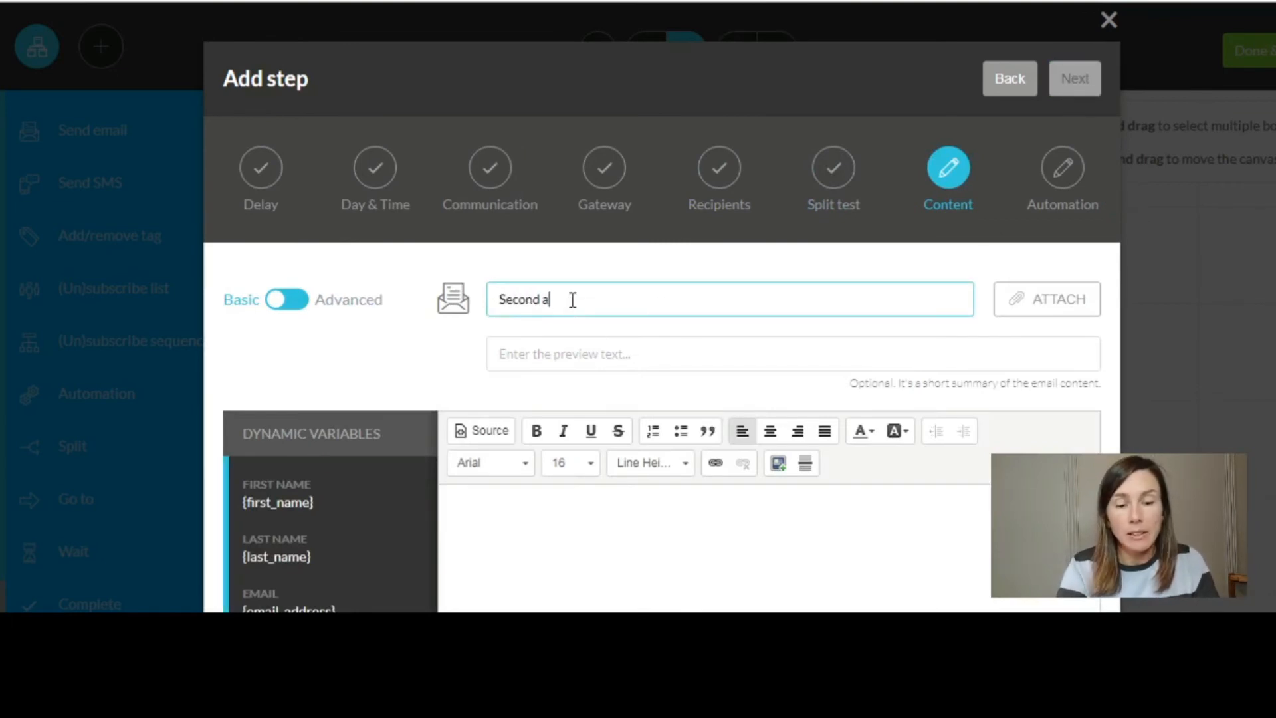
pyautogui.write('ttempt!')
pyautogui.scroll(-1, 487, 450)
# - Write a short 'Hey…' body signed off 'Ciao!' and create the email step
pyautogui.click(487, 449)
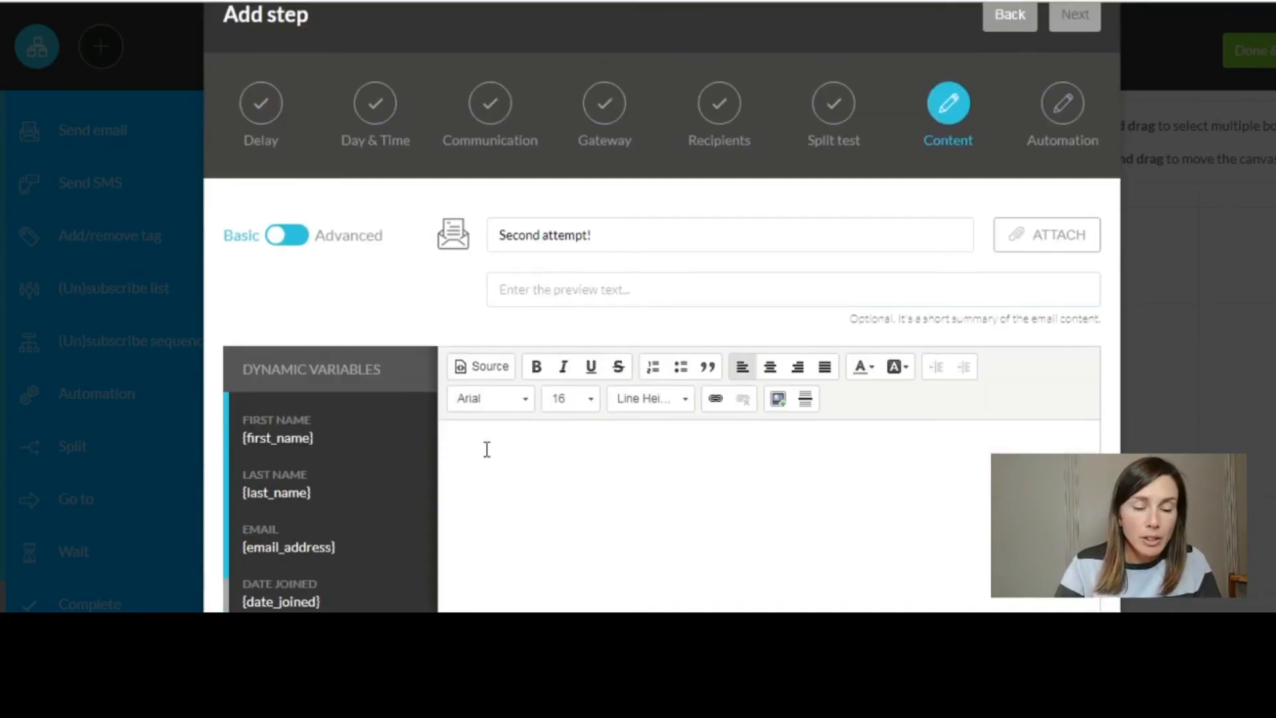
pyautogui.write('Hey')
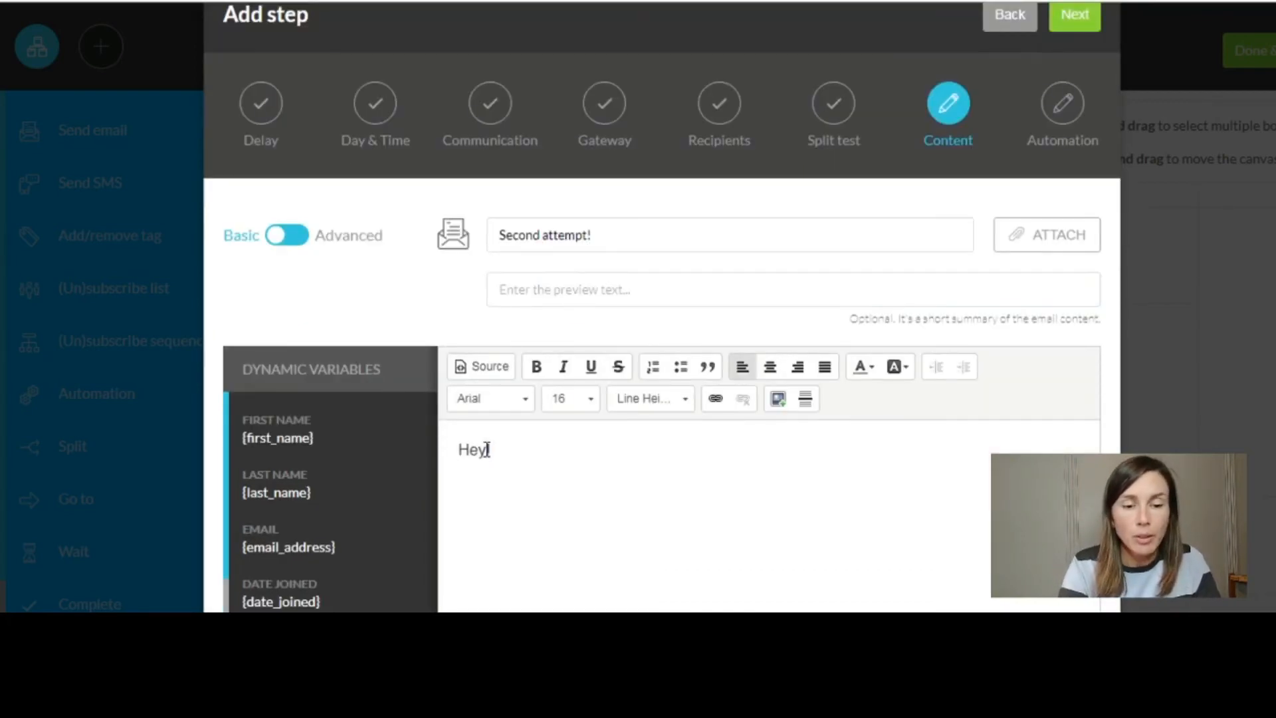
pyautogui.write(' ald')
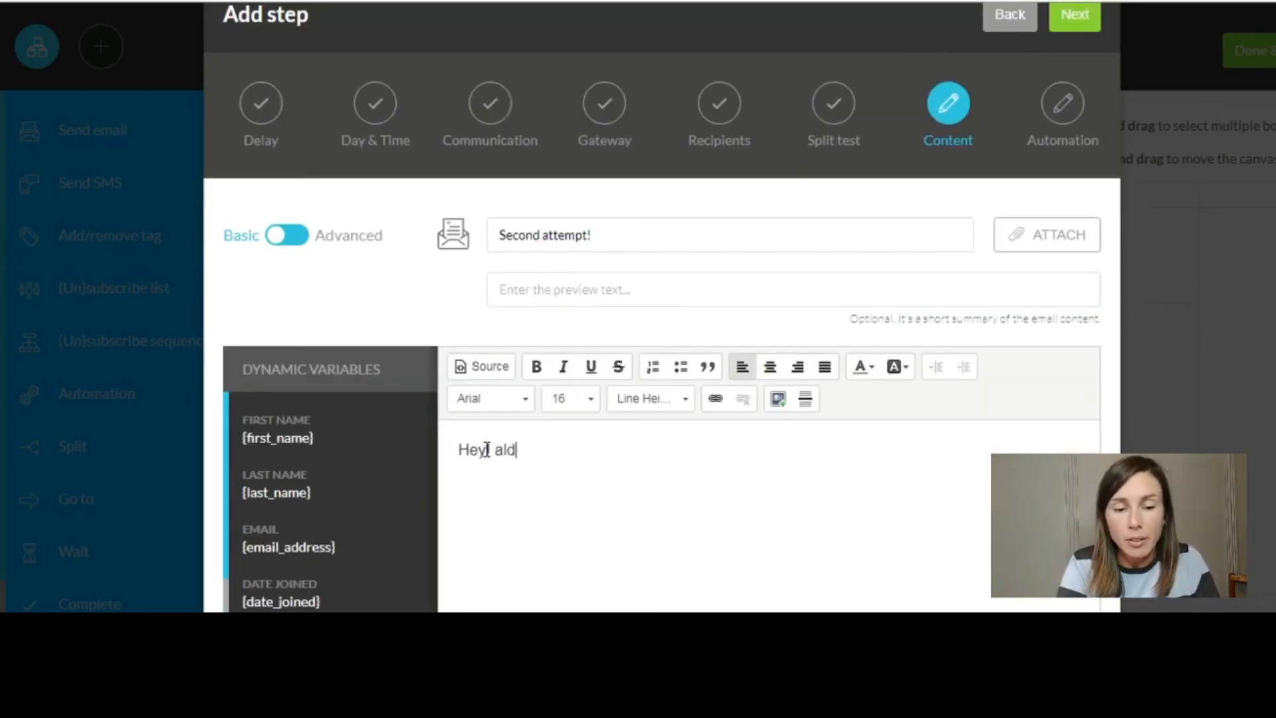
pyautogui.write('jf;aljf;aldsjf;alsf')
pyautogui.press('Return')
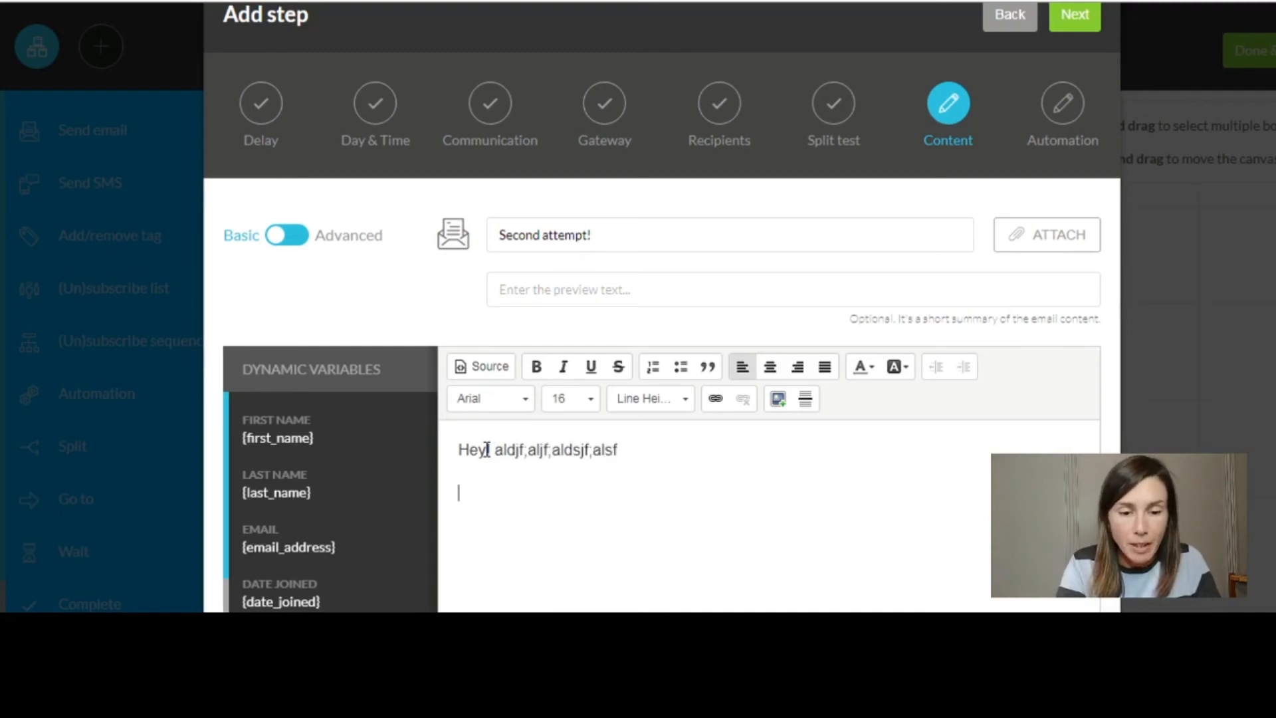
pyautogui.write('Clao')
pyautogui.press('BackSpace')
pyautogui.press('BackSpace')
pyautogui.press('BackSpace')
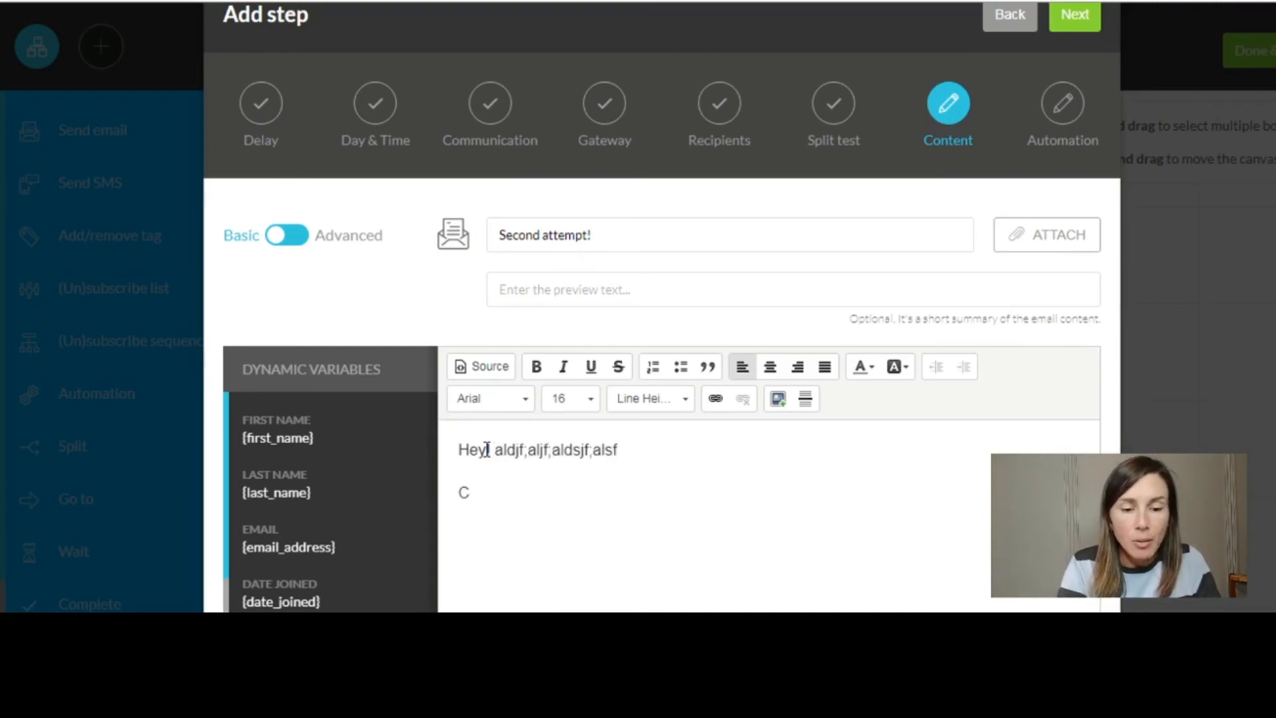
pyautogui.write('iao!')
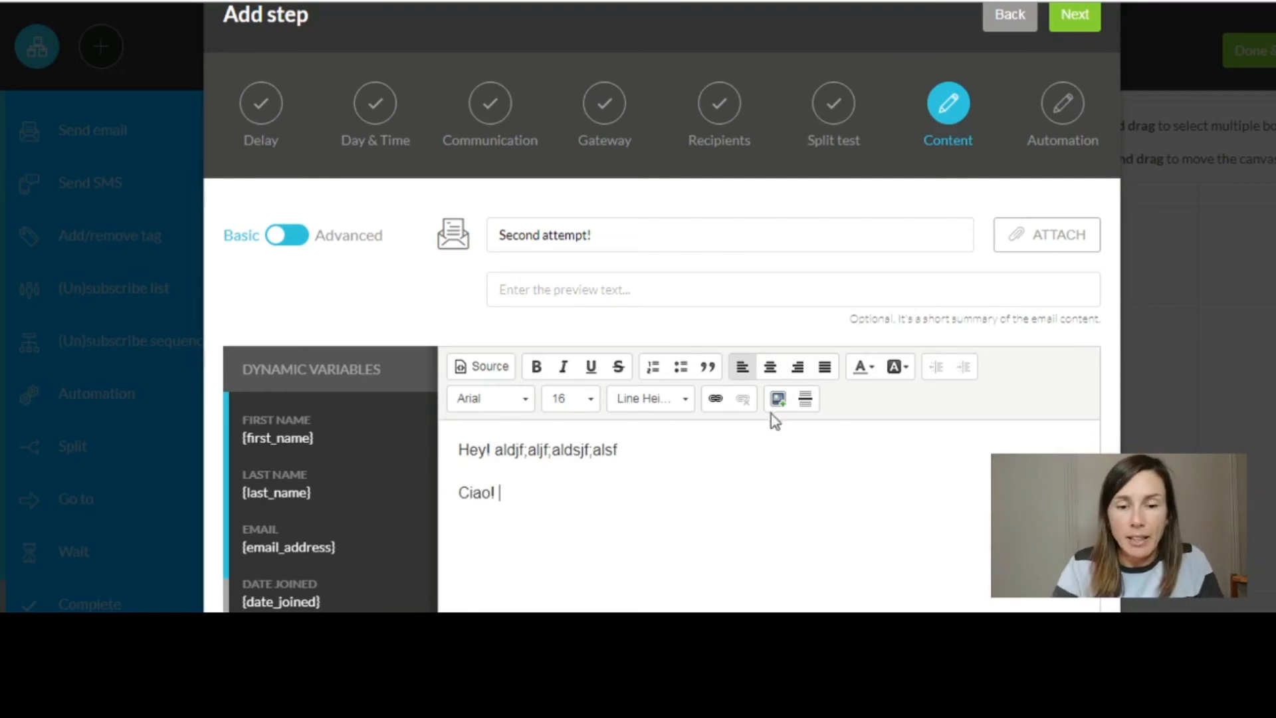
pyautogui.scroll(-2, 837, 470)
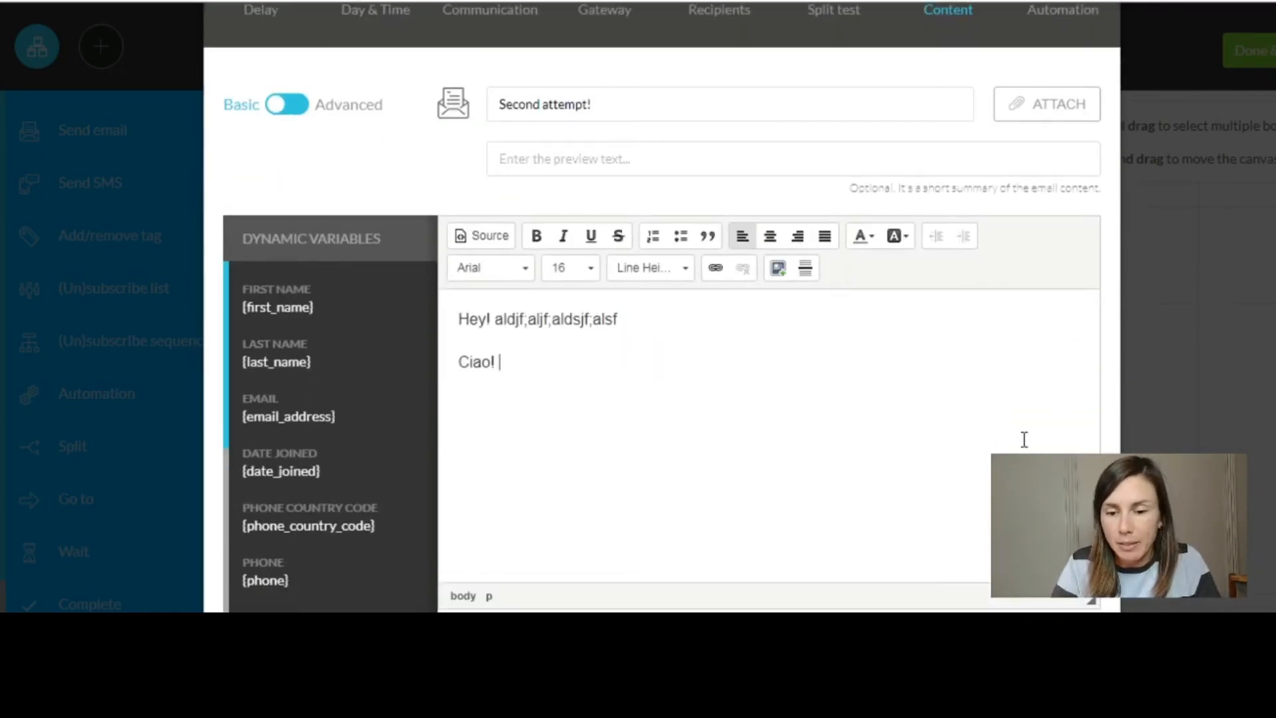
pyautogui.scroll(-2, 1046, 436)
pyautogui.scroll(1, 618, 305)
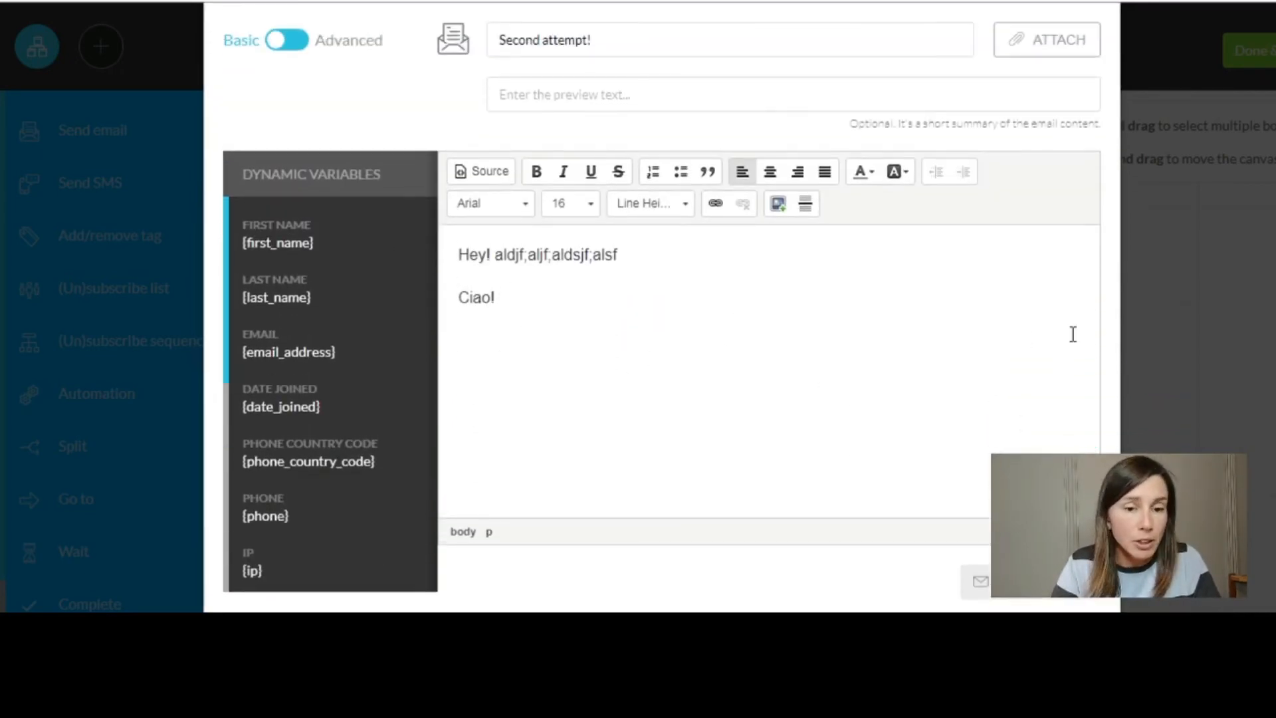
pyautogui.scroll(2, 1235, 321)
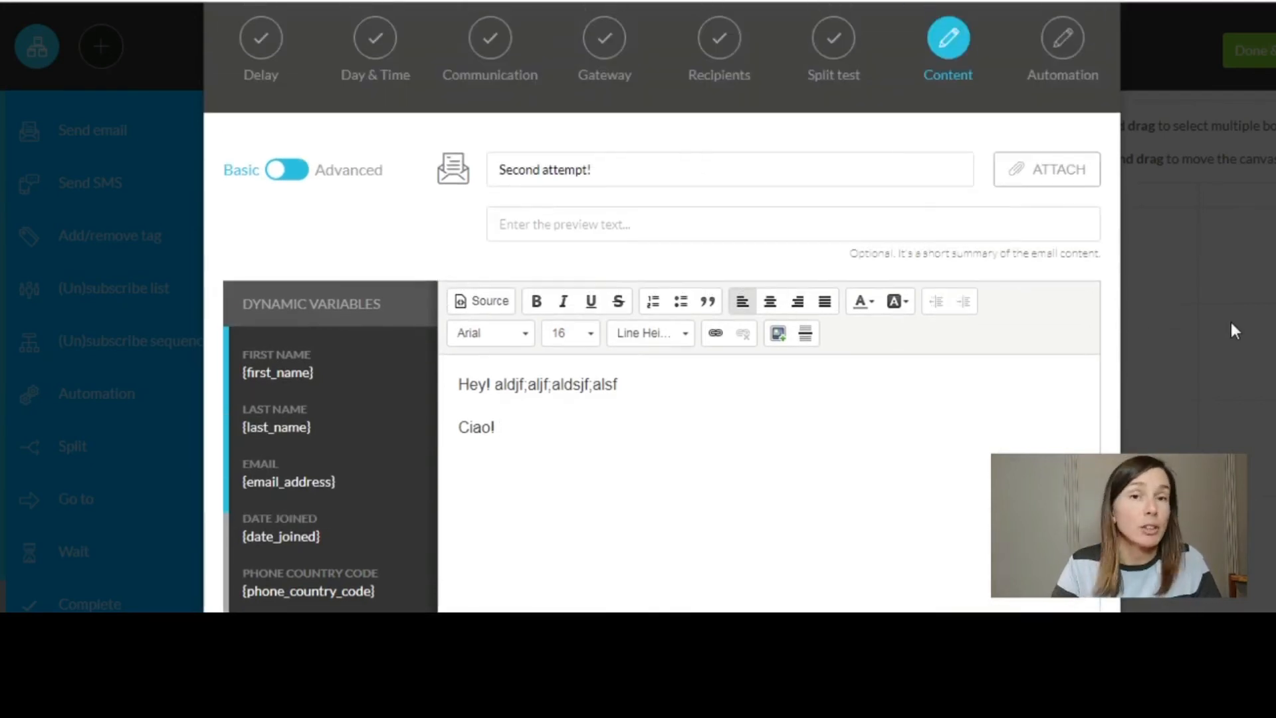
pyautogui.scroll(3, 1231, 322)
pyautogui.click(1097, 80)
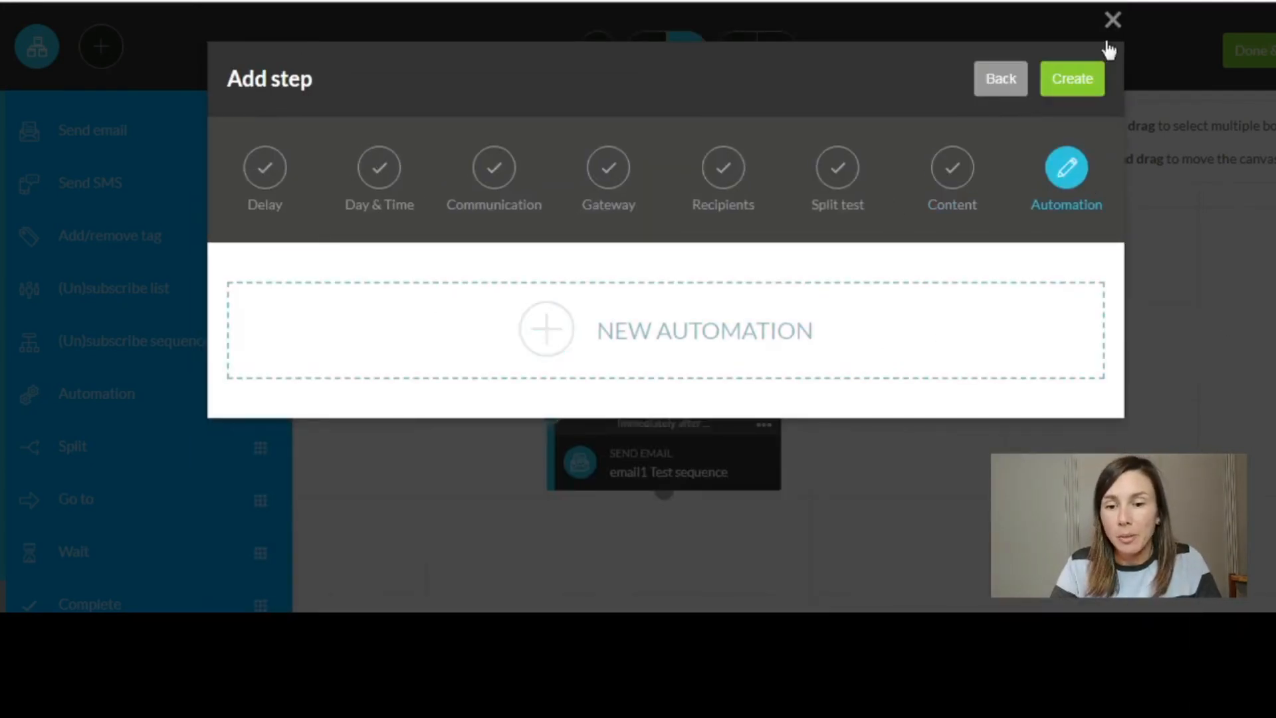
pyautogui.click(1072, 81)
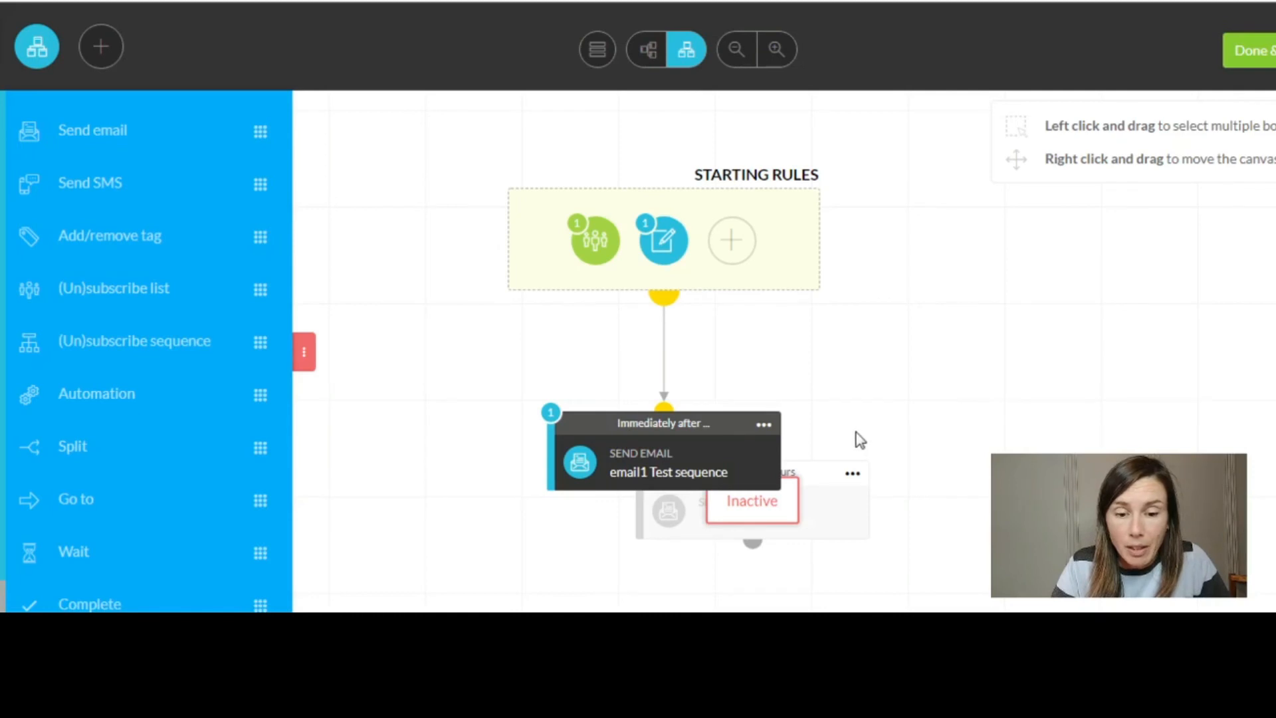
# - Activate 'email2 test sequence' and connect it beneath email1 with a 1-day delay
pyautogui.click(852, 474)
pyautogui.click(927, 419)
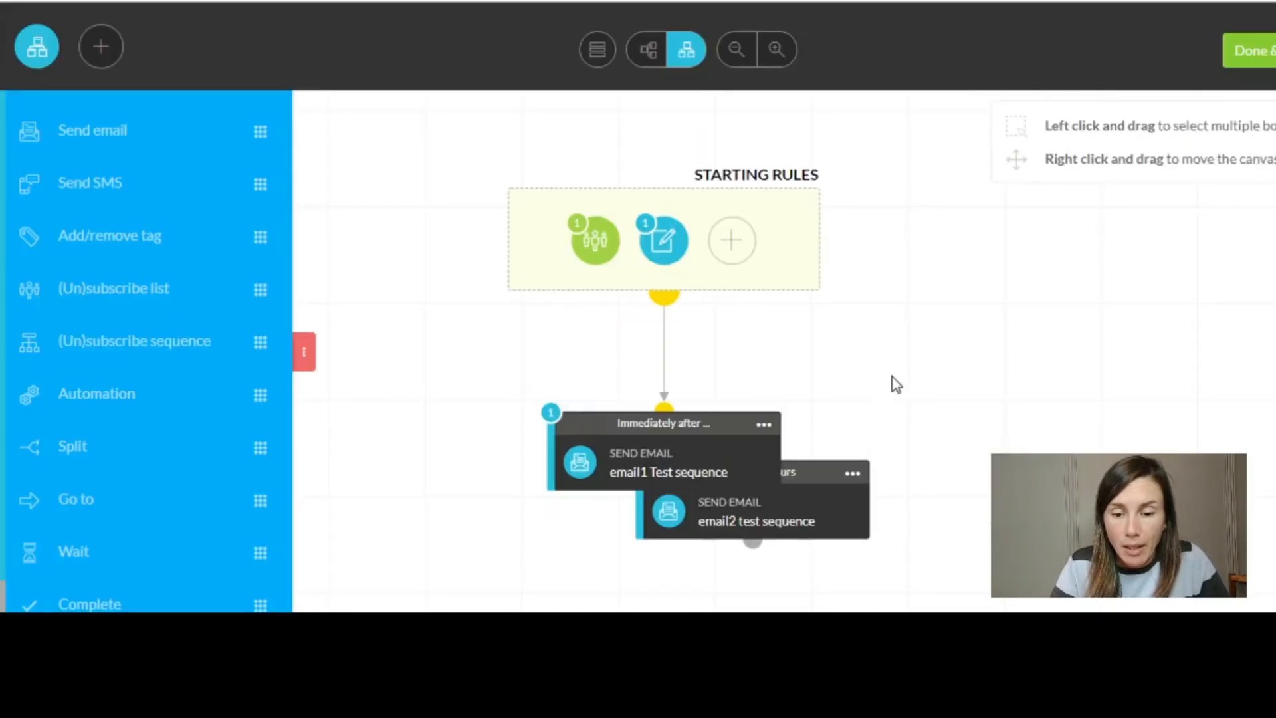
pyautogui.click(818, 474)
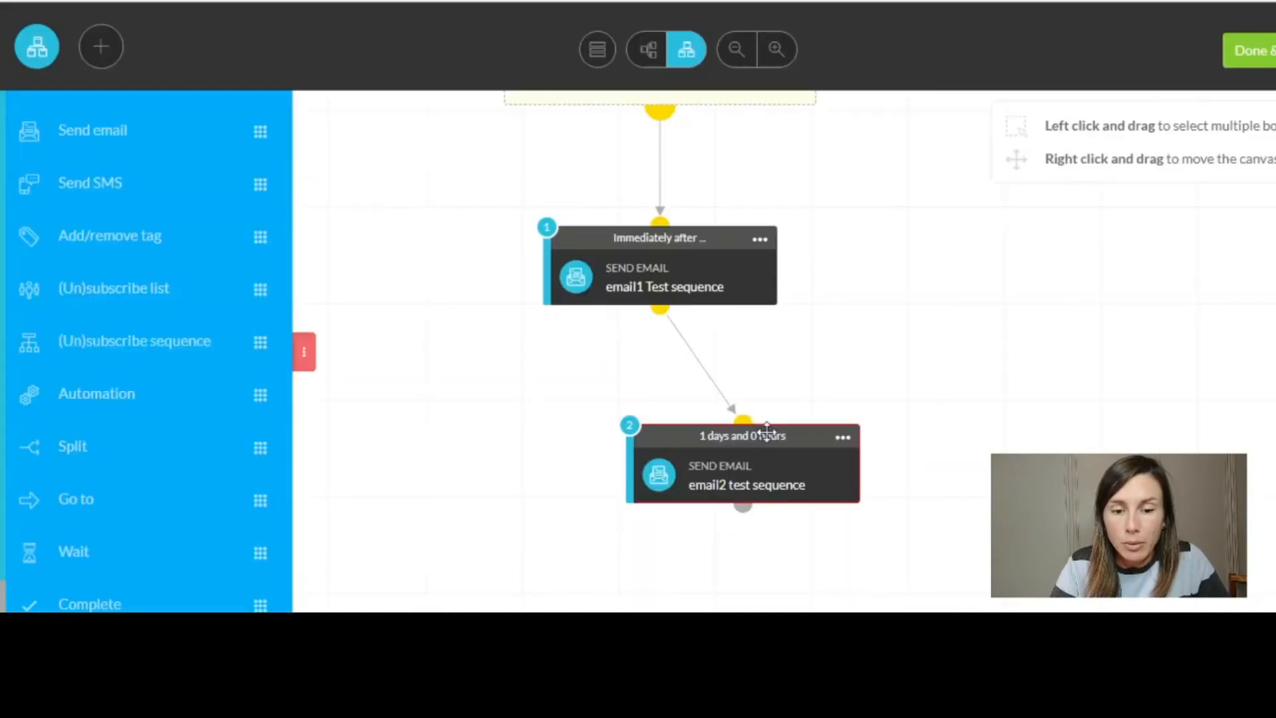
pyautogui.moveTo(767, 432); pyautogui.dragTo(761, 480)
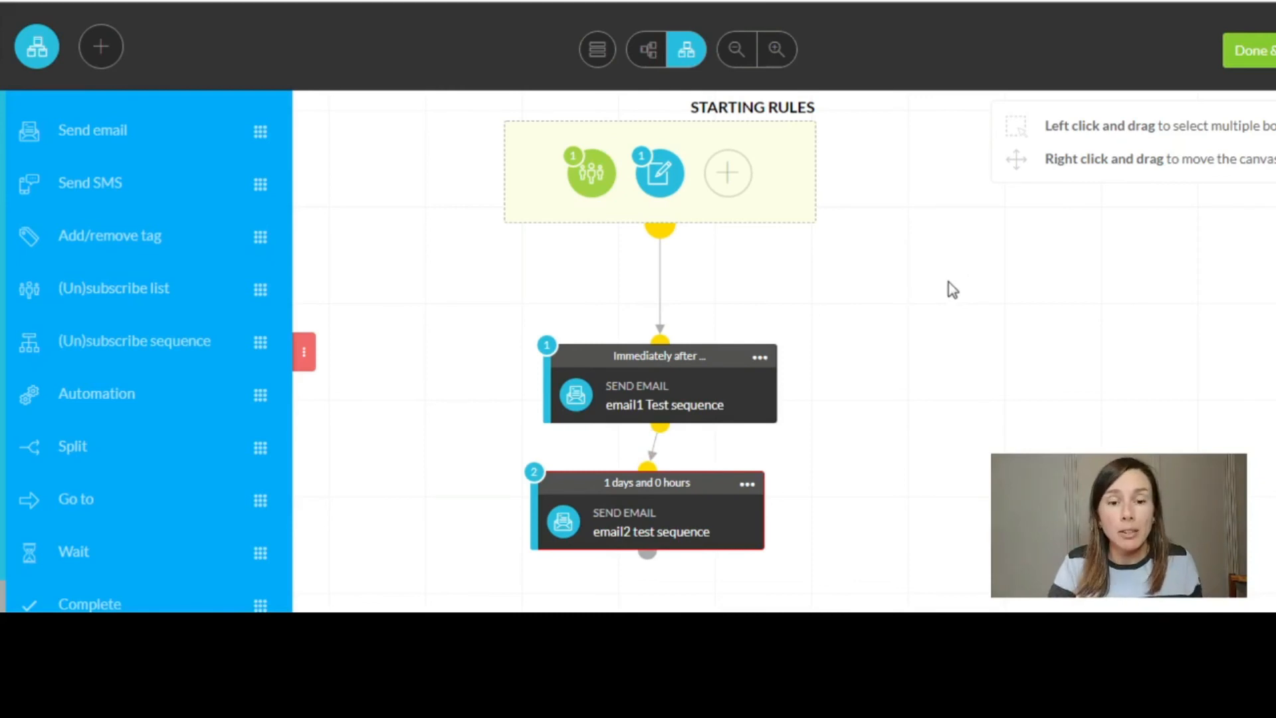
pyautogui.scroll(-1, 212, 424)
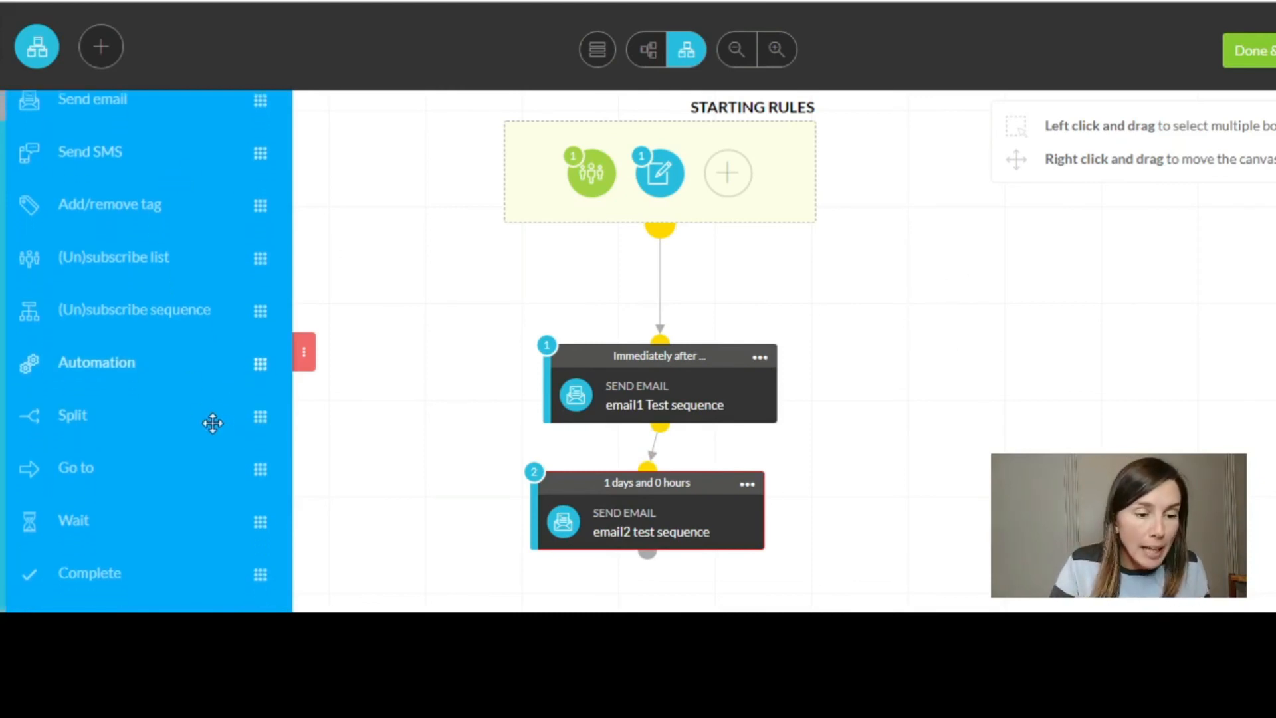
# - Add an active Complete step linked after email2, then Done & Save the sequence
pyautogui.moveTo(151, 572); pyautogui.dragTo(653, 598)
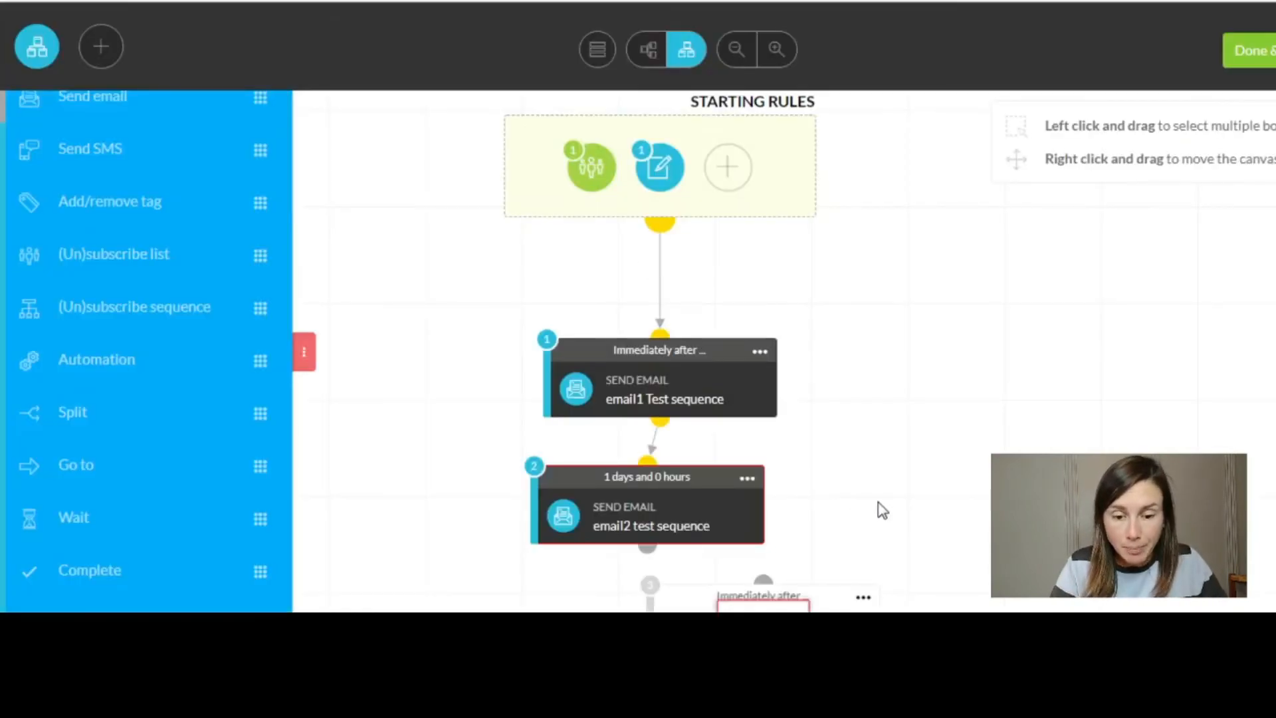
pyautogui.click(863, 597)
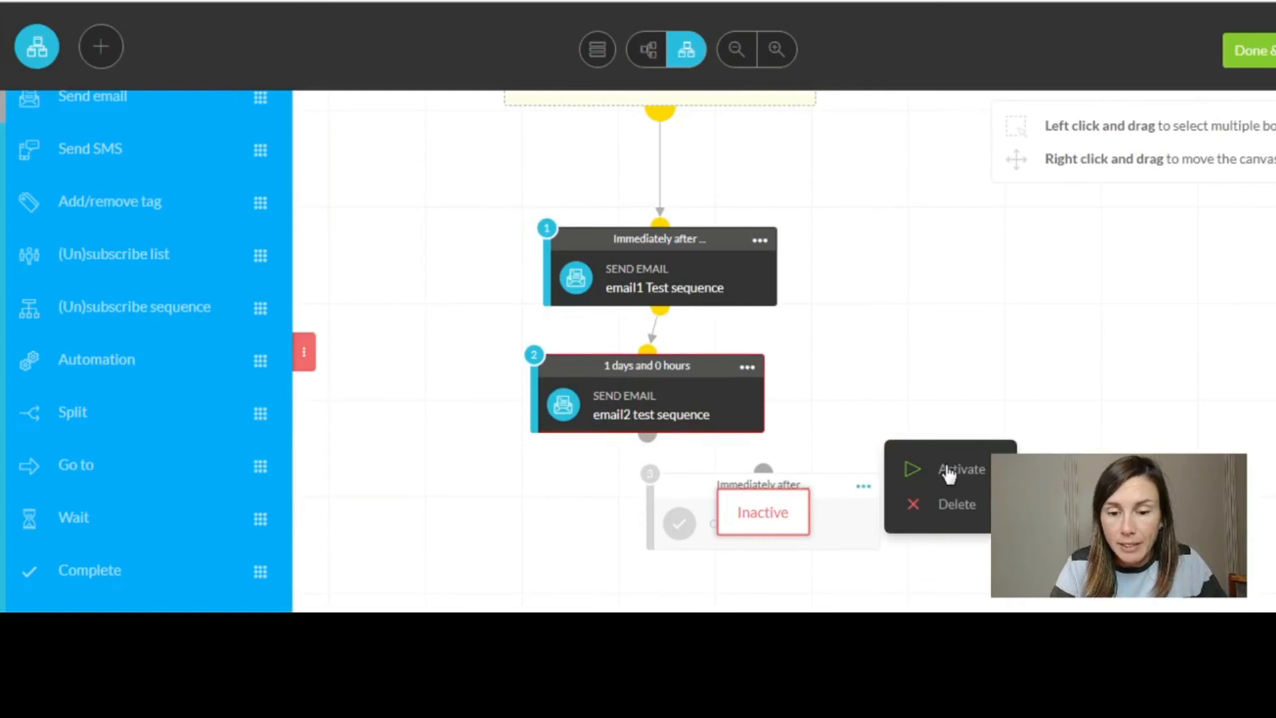
pyautogui.click(952, 475)
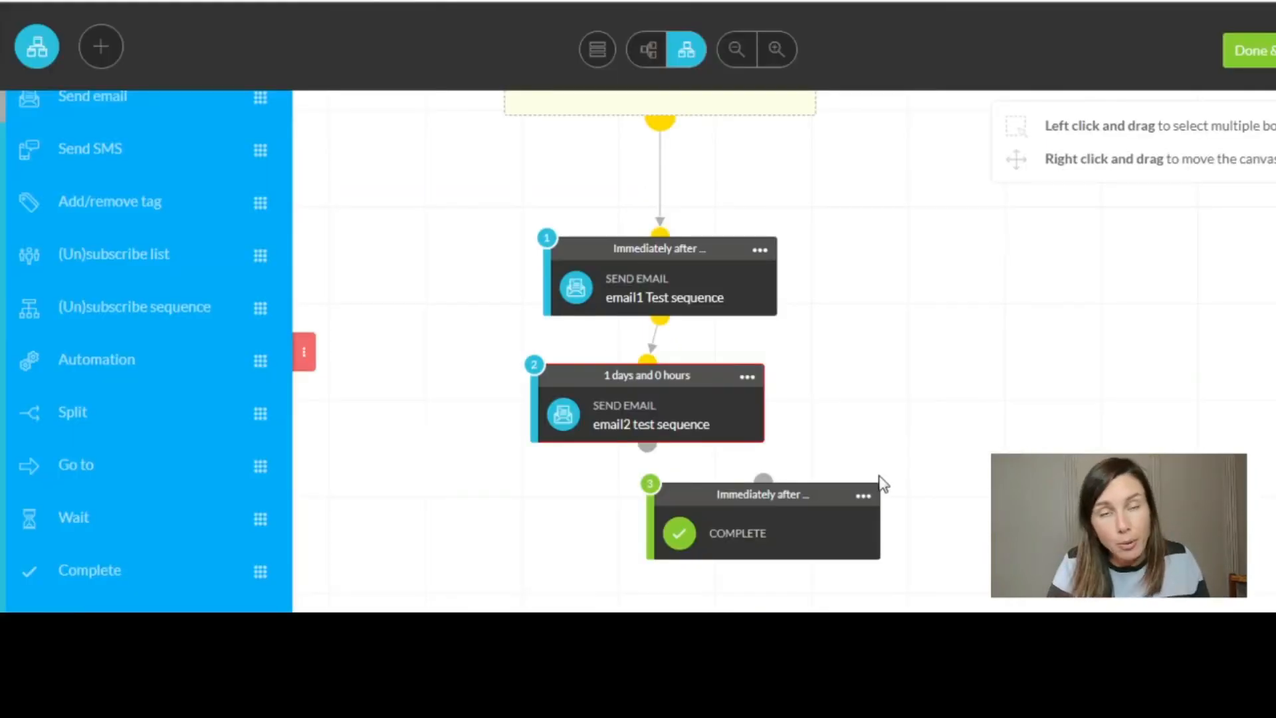
pyautogui.moveTo(645, 445); pyautogui.dragTo(771, 476)
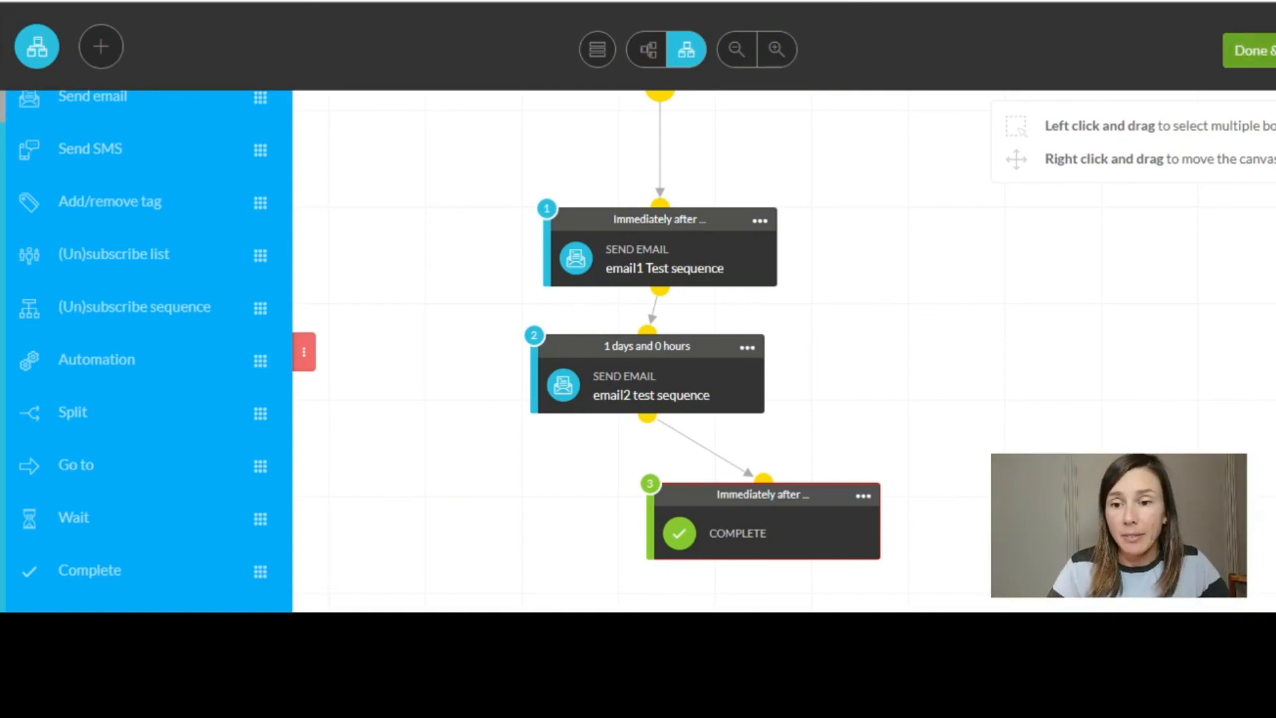
pyautogui.click(1259, 52)
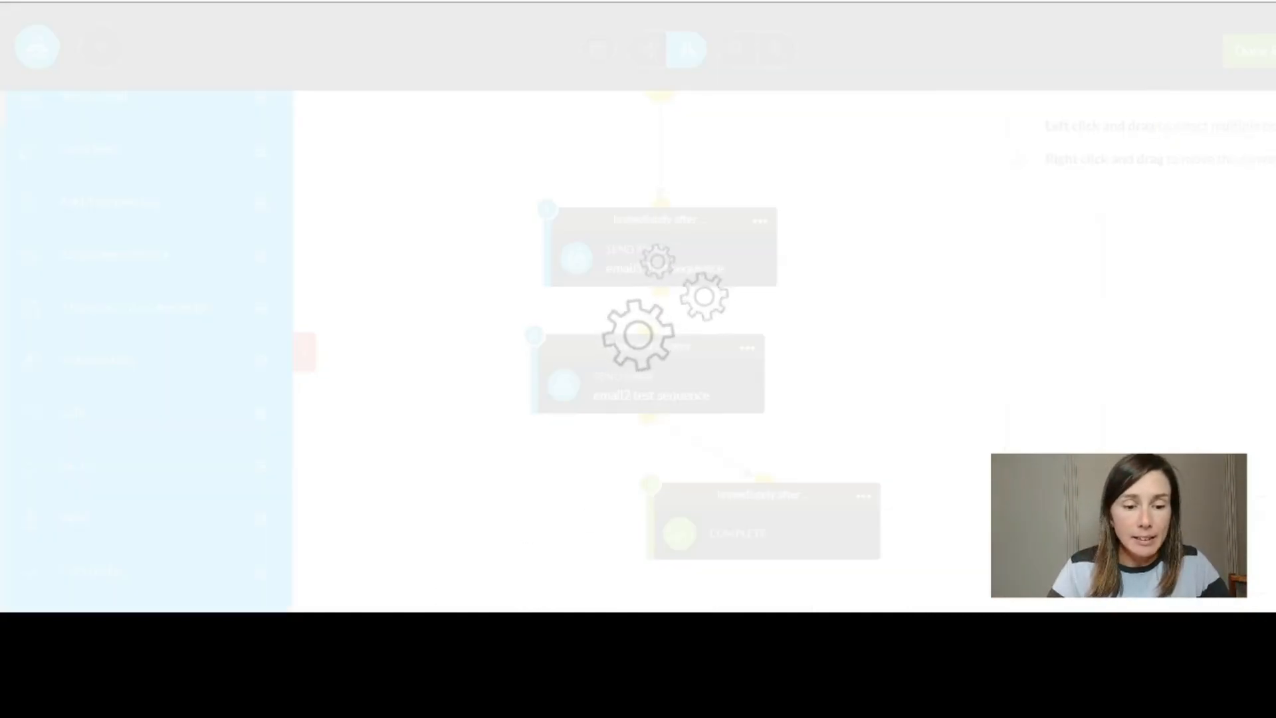